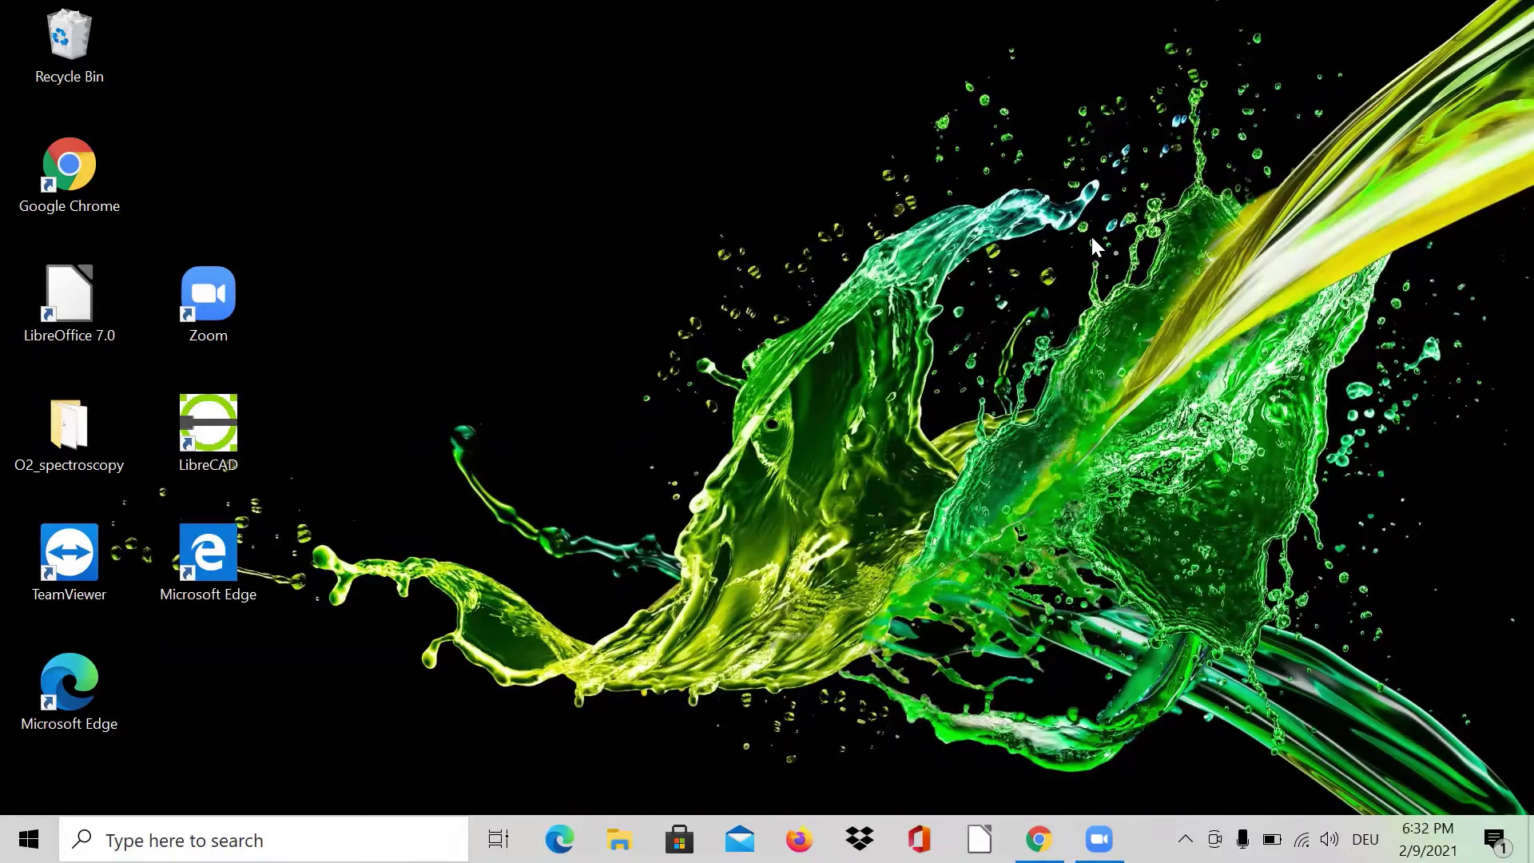
Open Google Chrome and search Google for "qutip documentation".
click(105, 169)
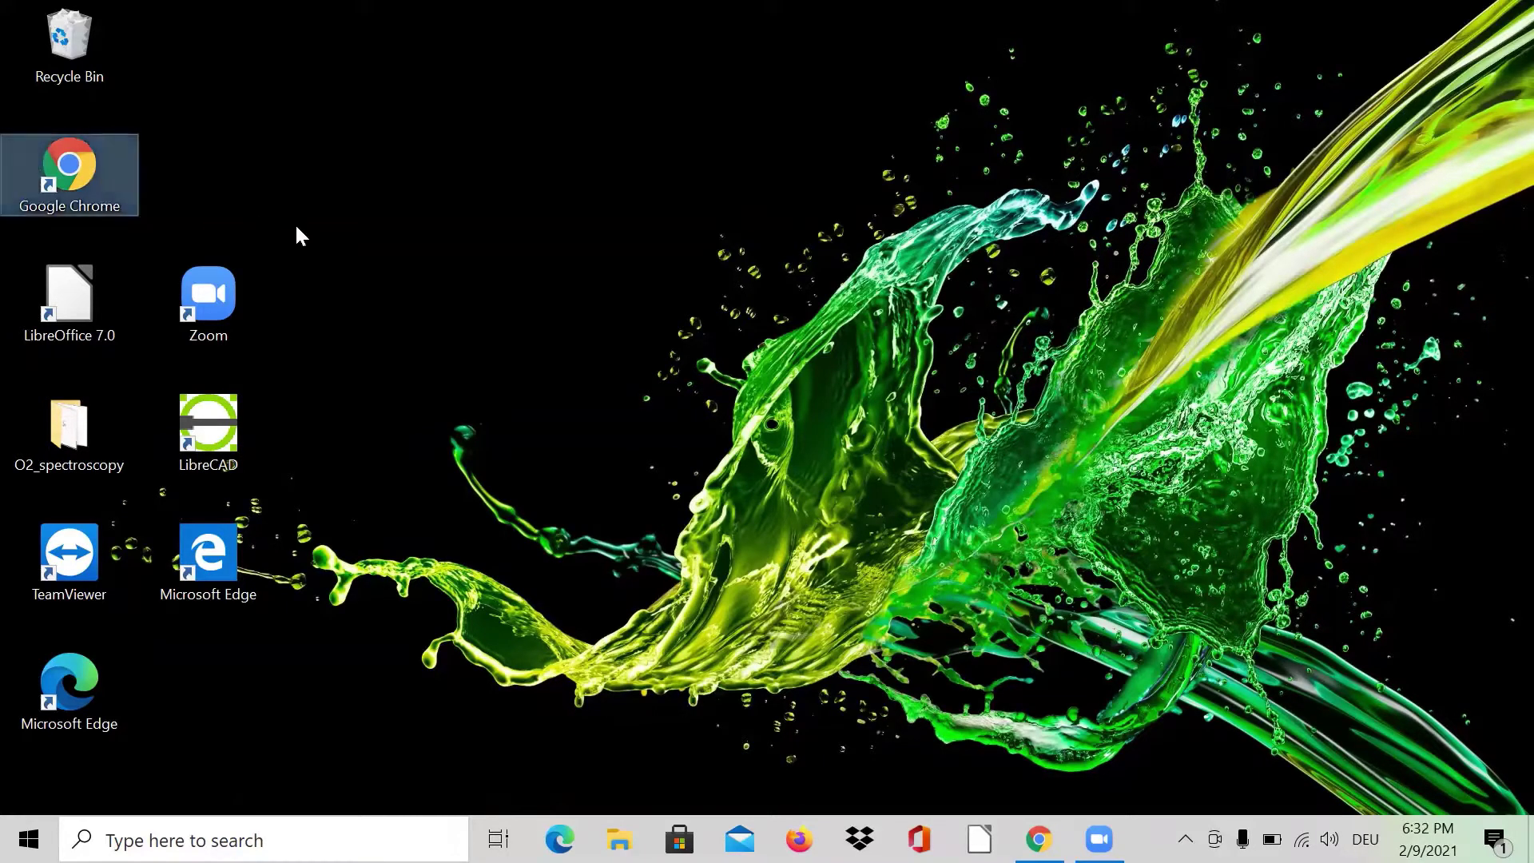
double_click(126, 189)
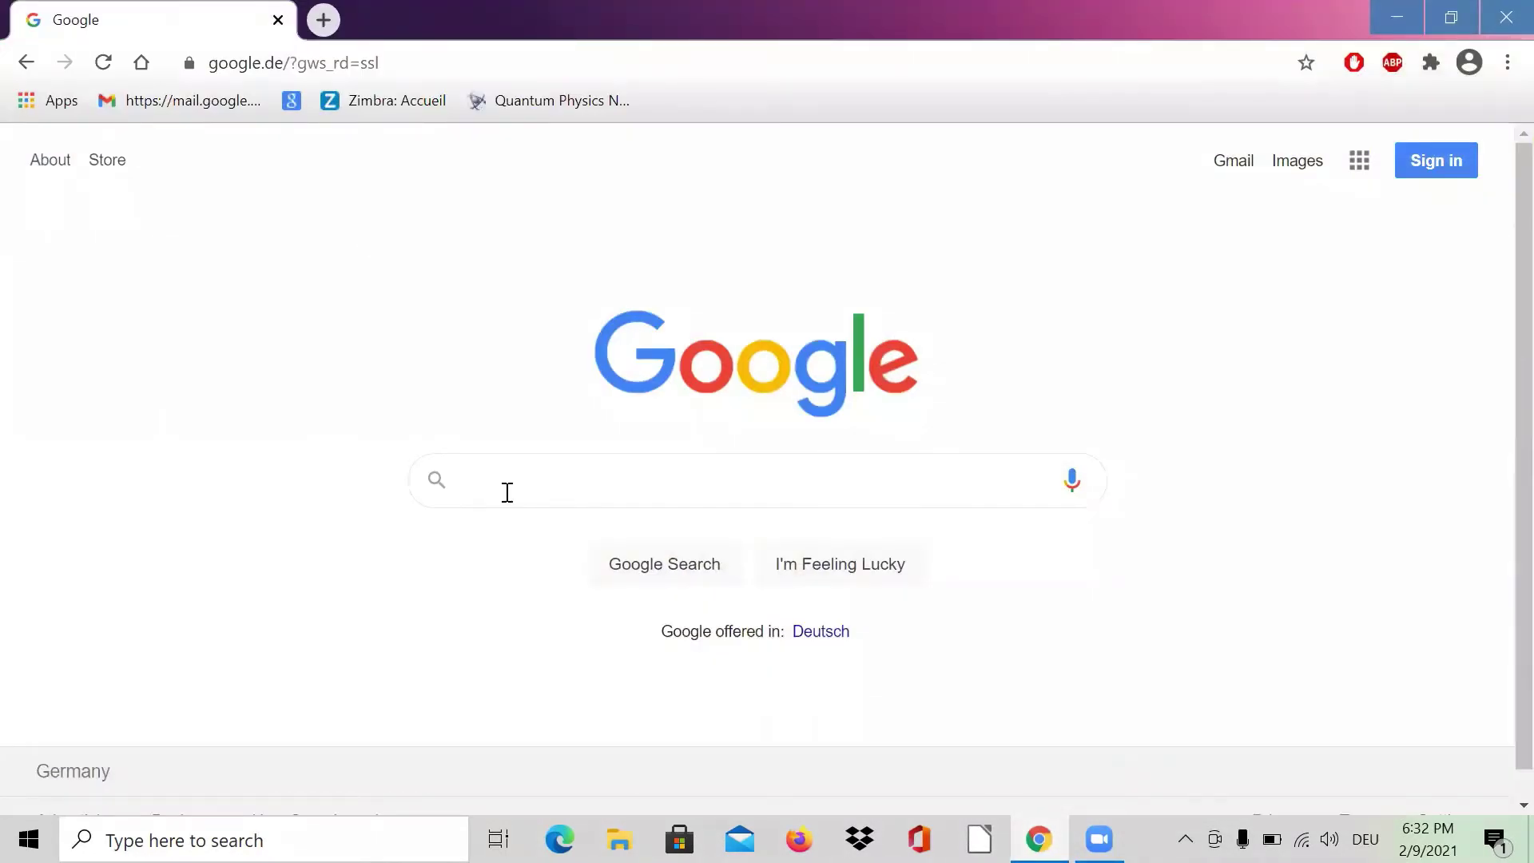
click(506, 492)
key(Caps_Lock)
text(Qu)
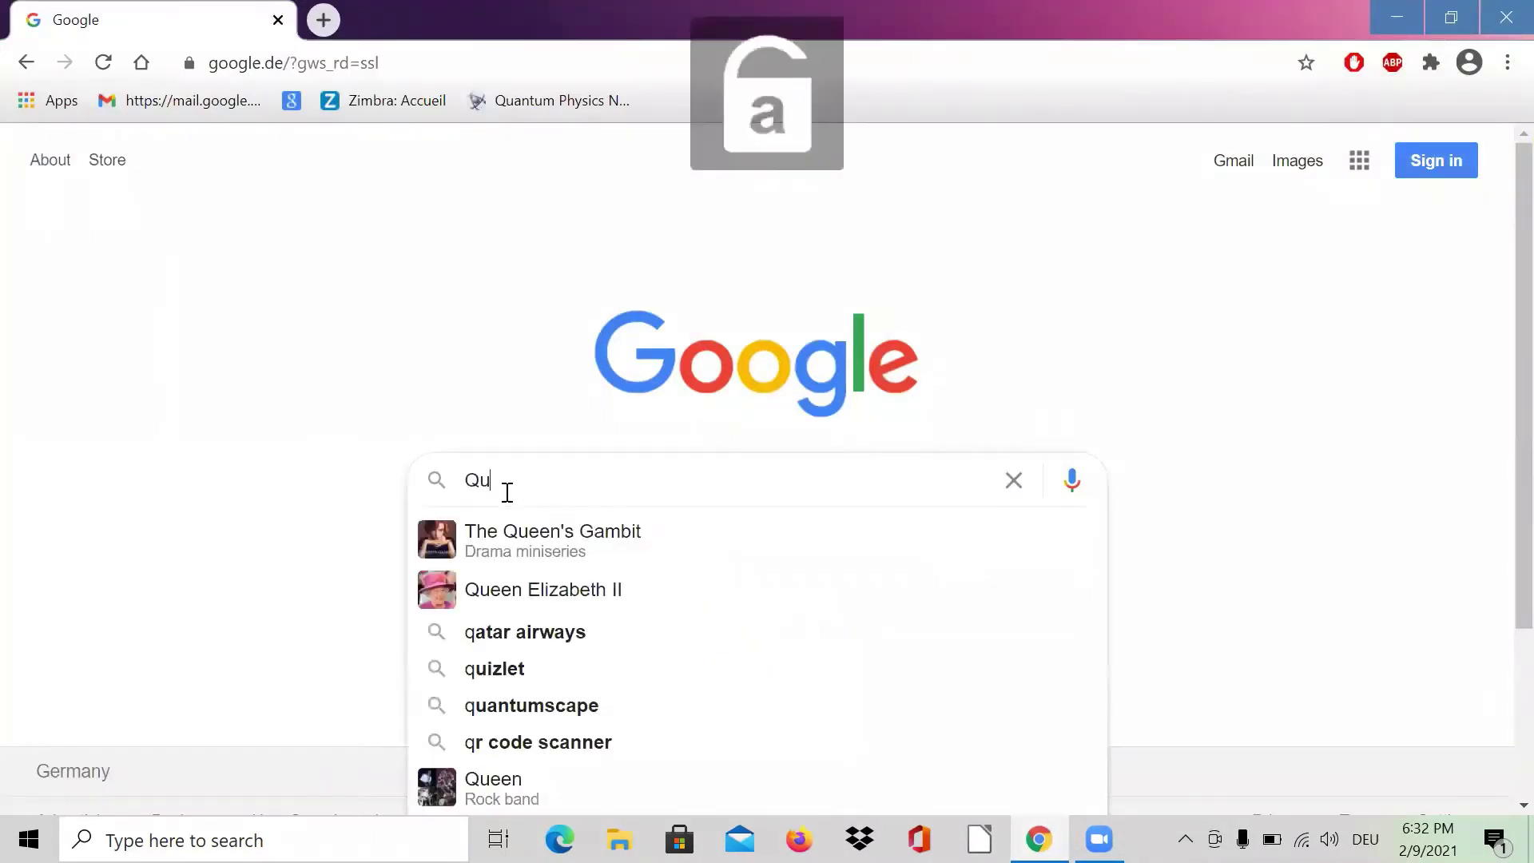
key(Caps_Lock)
text(T)
key(Caps_Lock)
text(i)
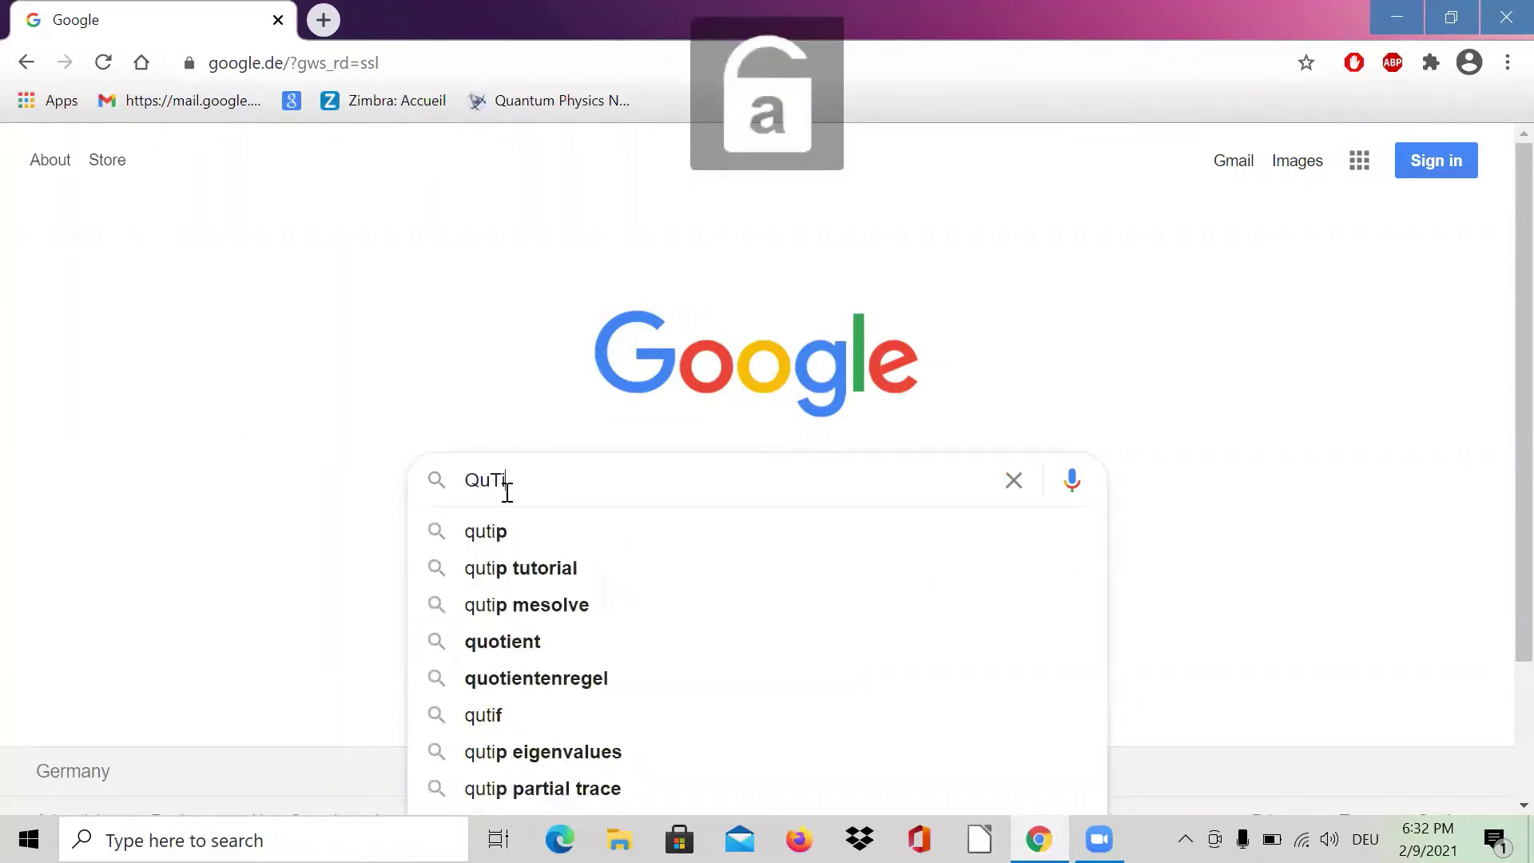
text(p)
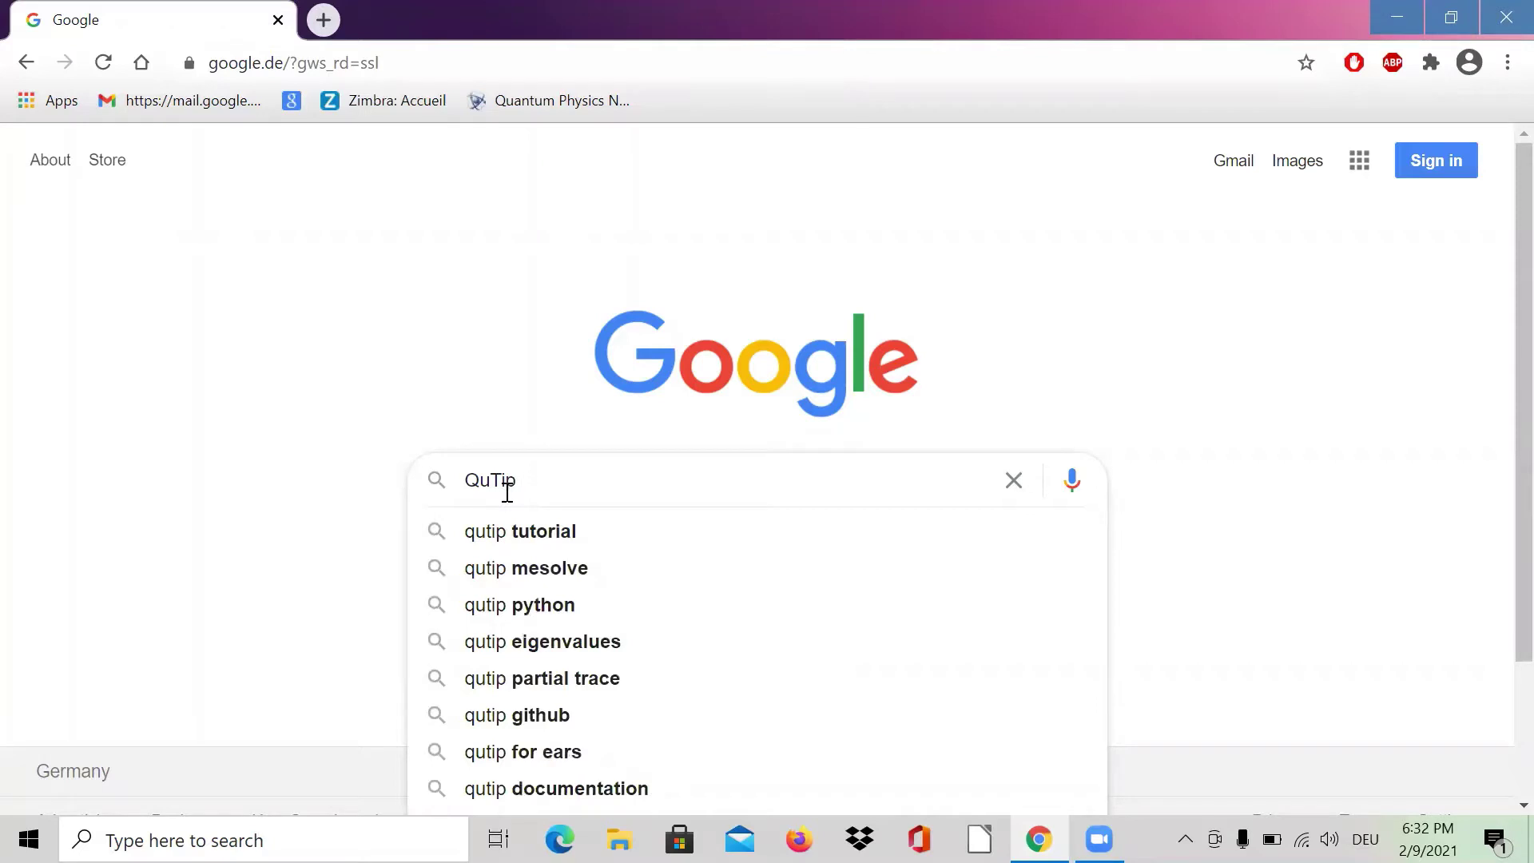
text( doc)
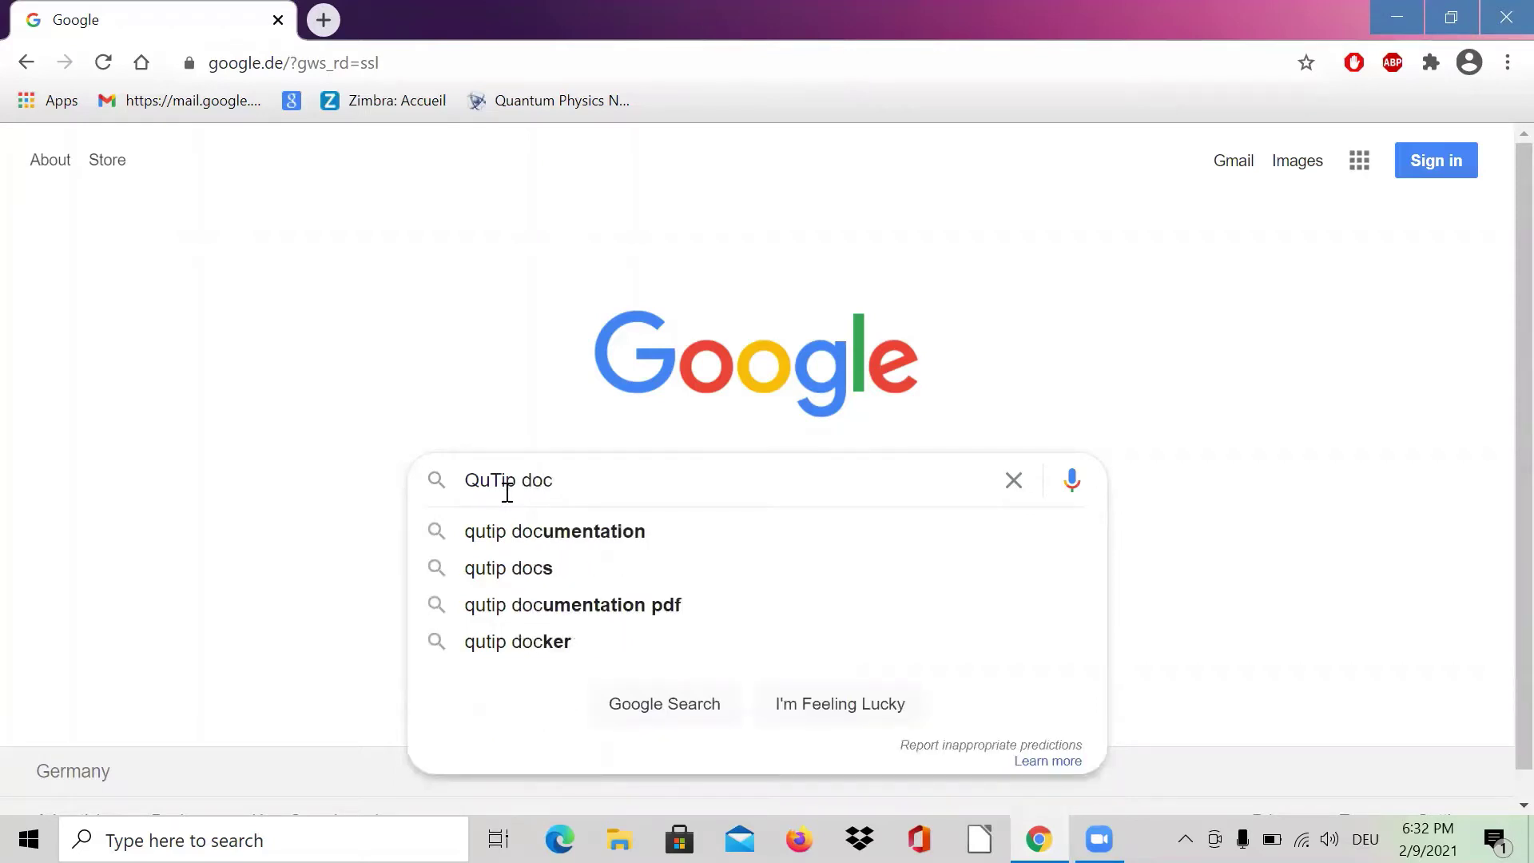
click(599, 534)
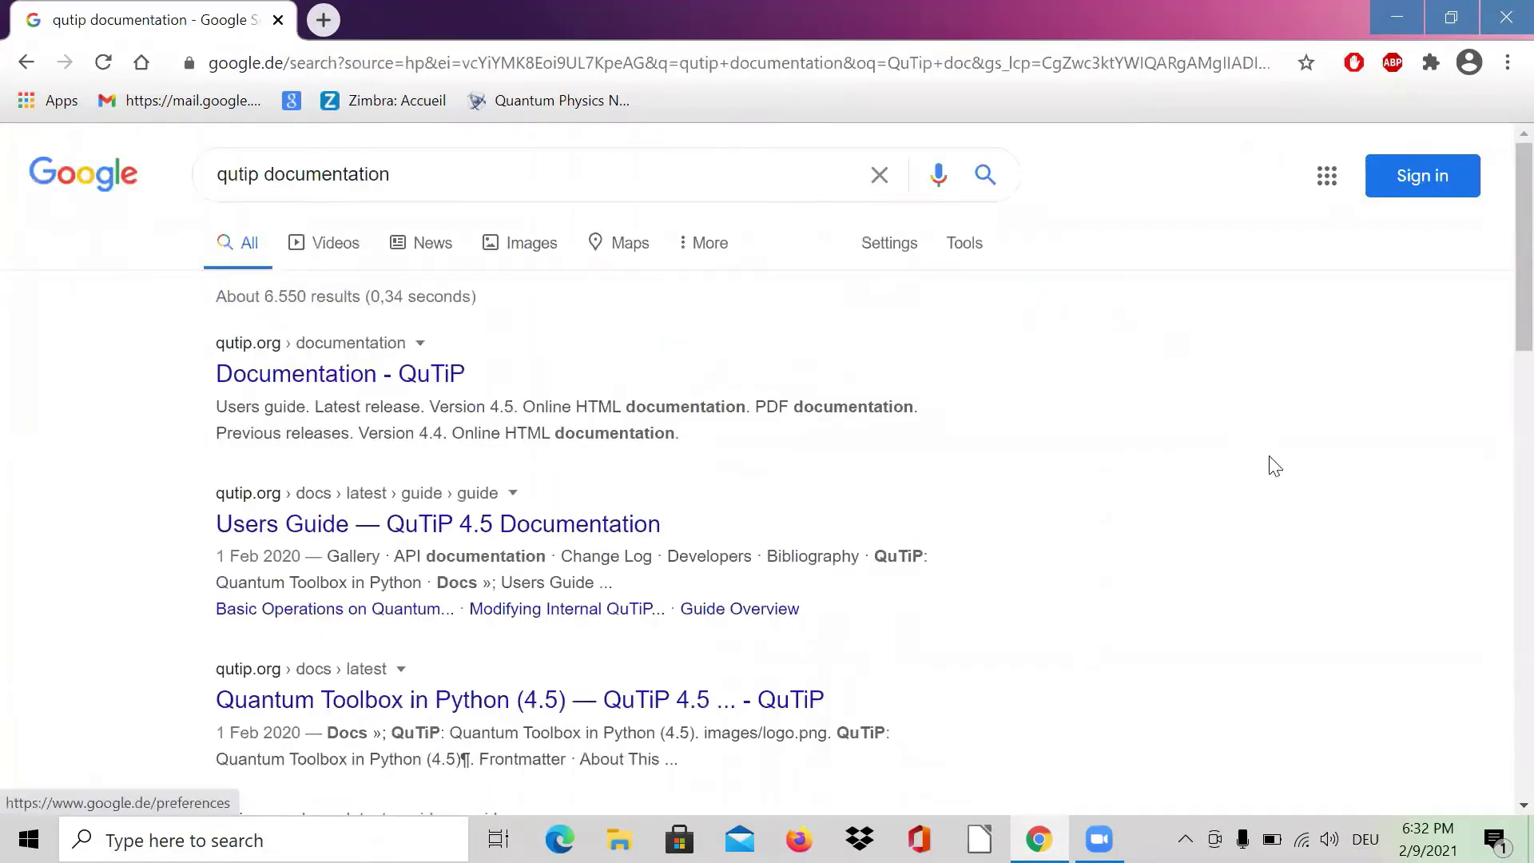
Open the "Documentation - QuTiP" page on qutip.org from the search results.
click(387, 380)
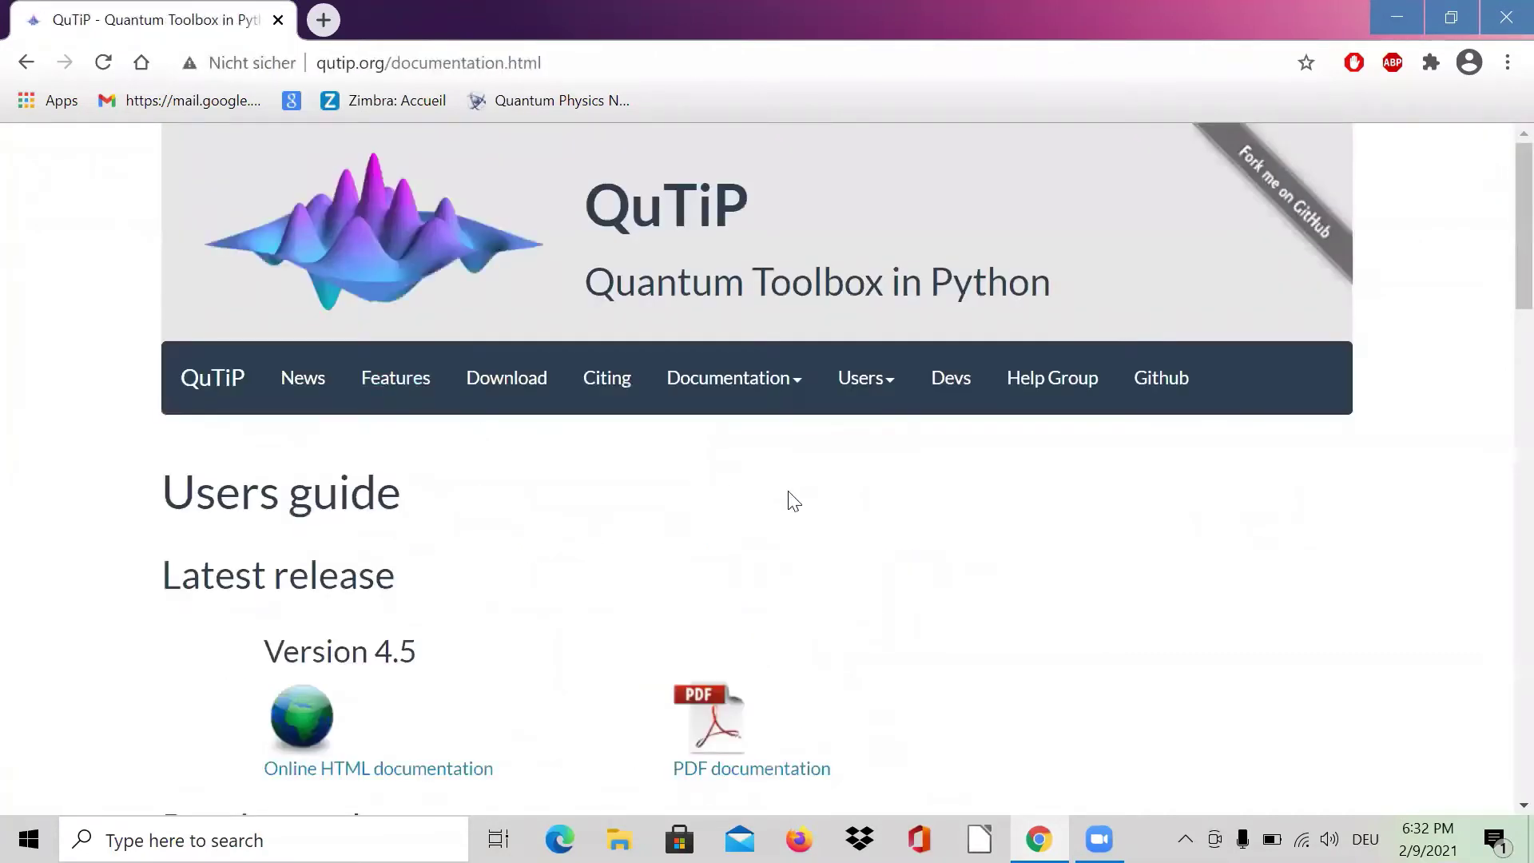
scroll(789, 502, down, 1)
scroll(858, 519, up, 1)
click(789, 381)
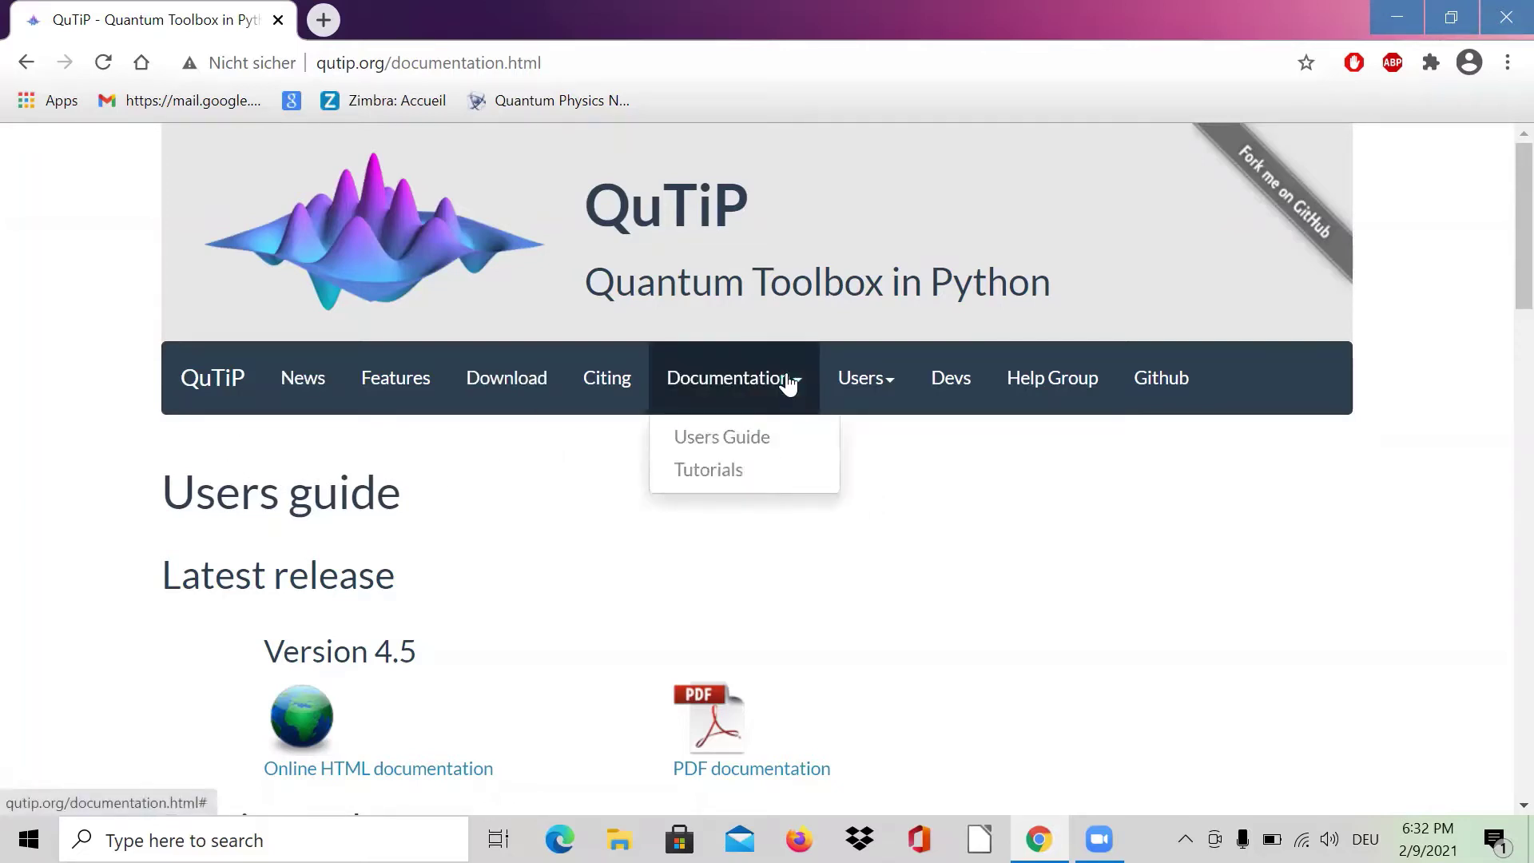
click(919, 508)
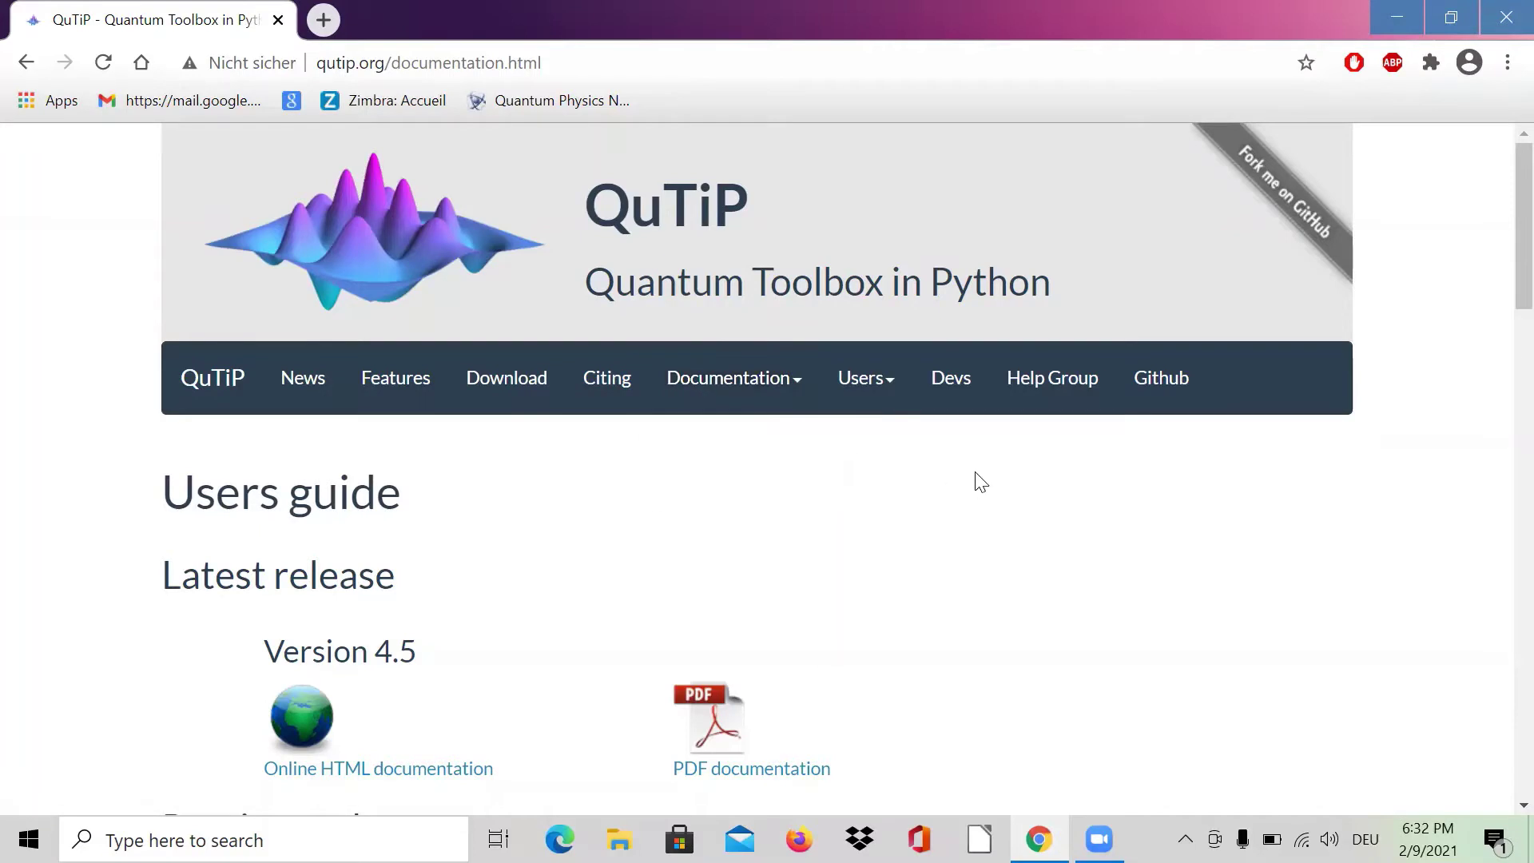
Open the QuTiP download page and look through the latest and previous releases.
click(506, 382)
scroll(445, 548, down, 4)
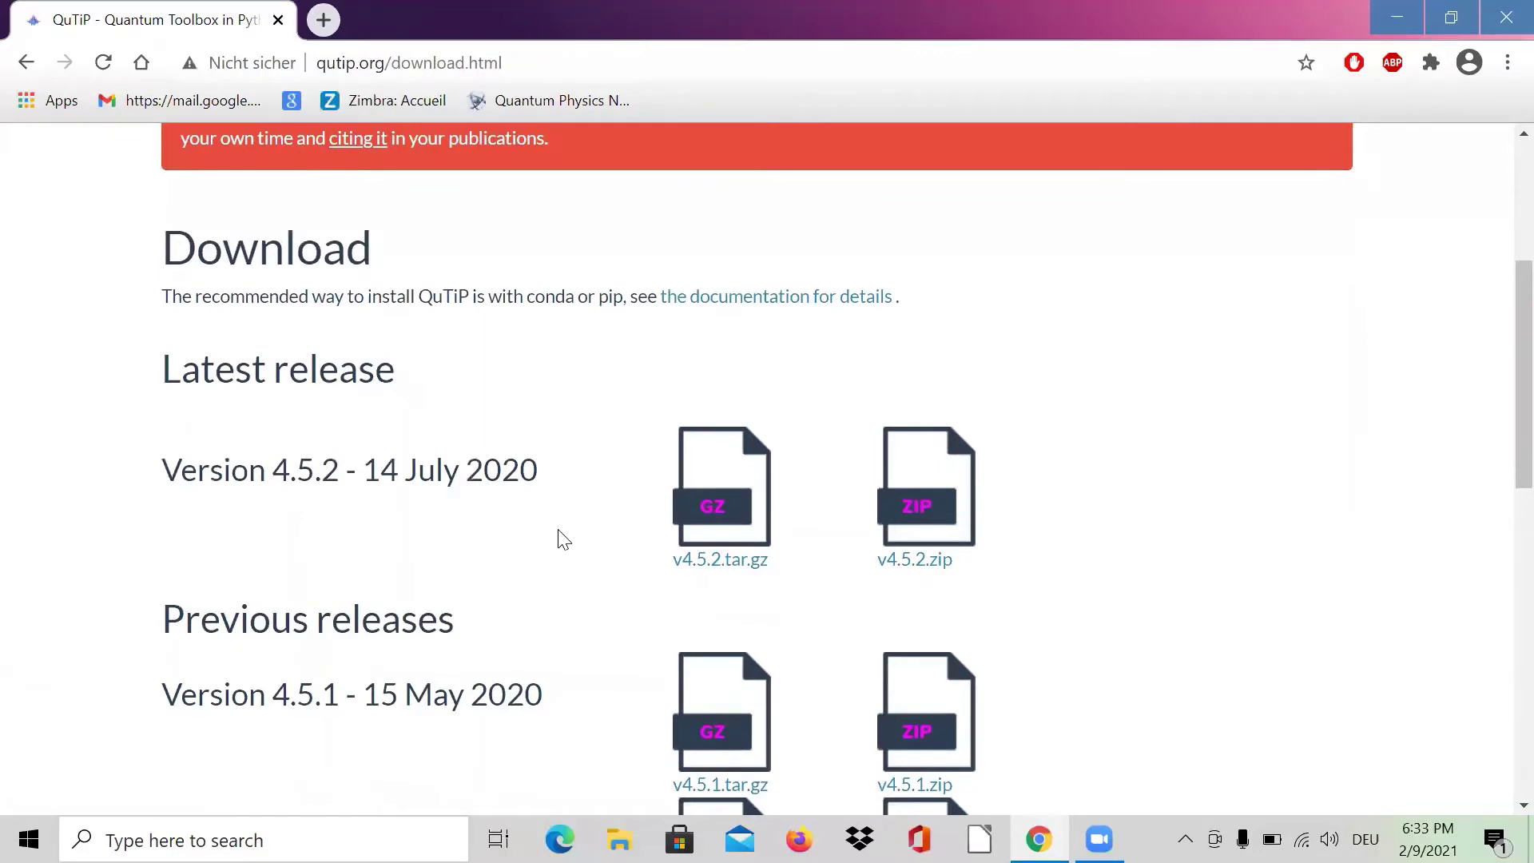
scroll(1106, 549, down, 1)
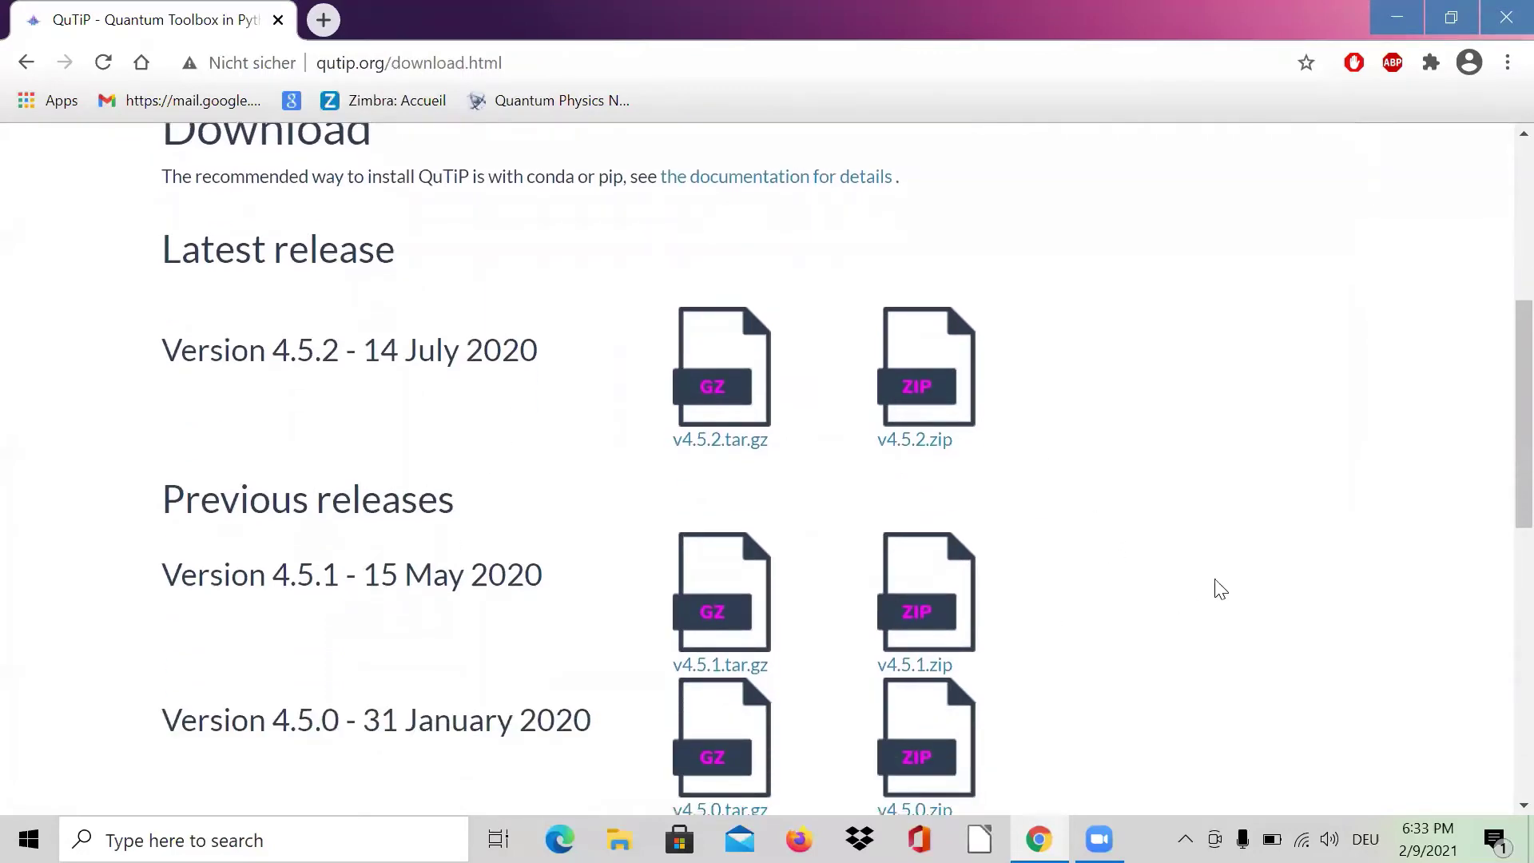
scroll(1220, 589, down, 4)
scroll(1221, 599, up, 9)
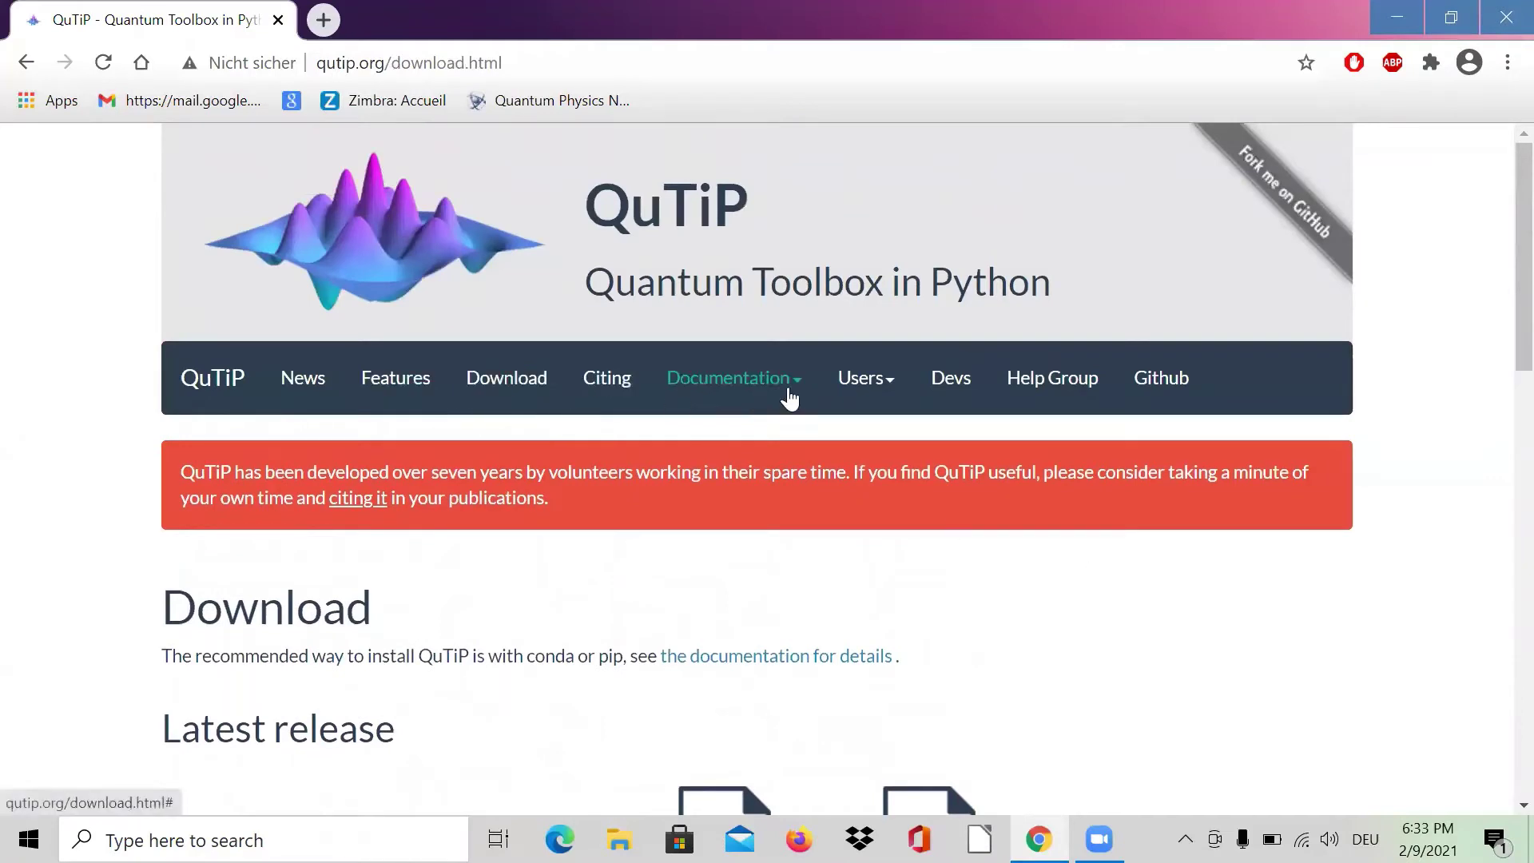
click(797, 393)
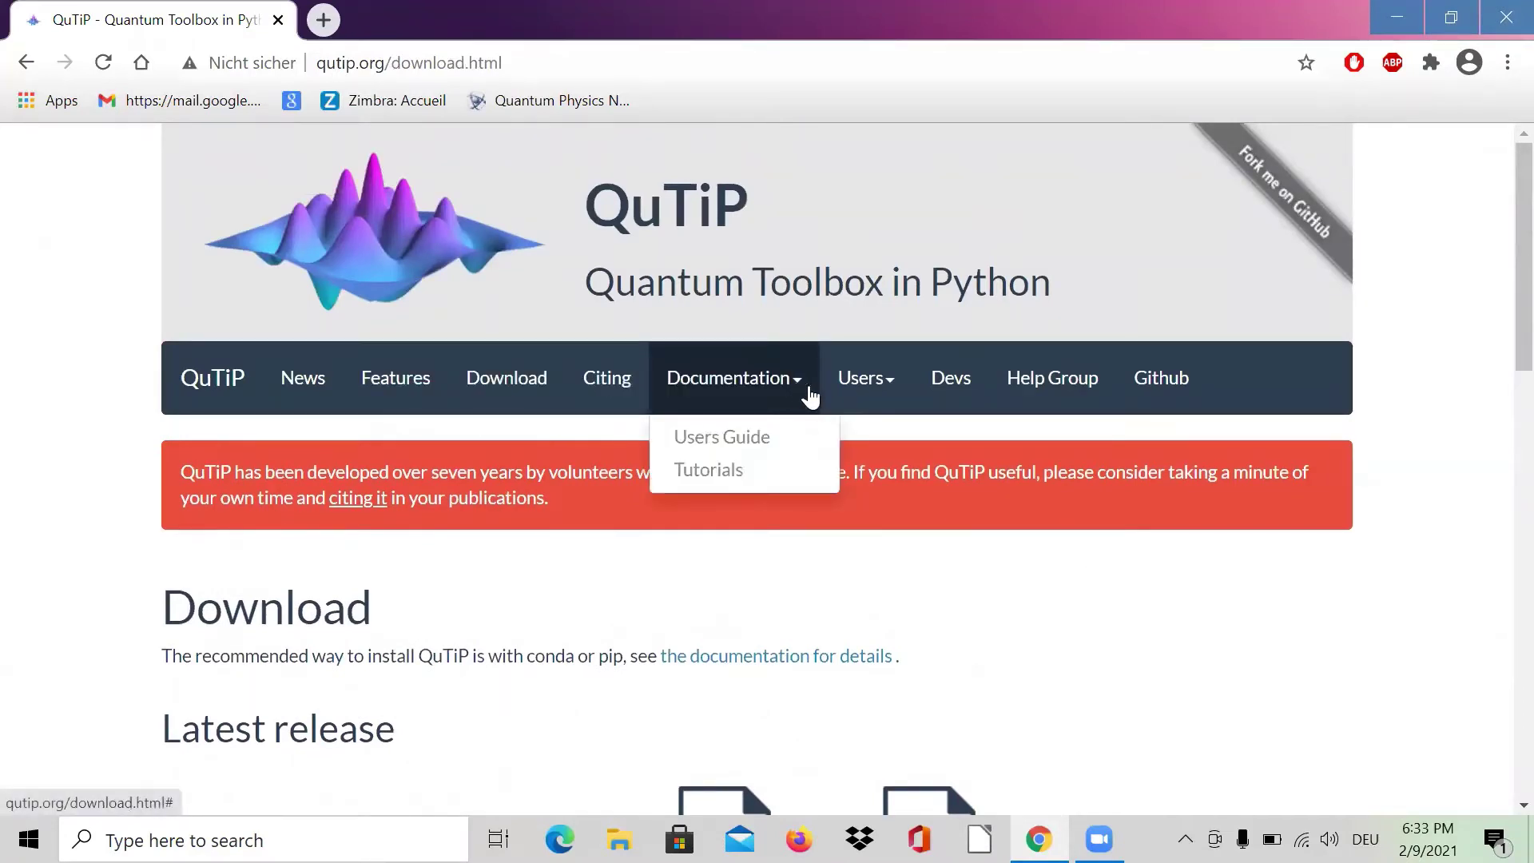
click(900, 395)
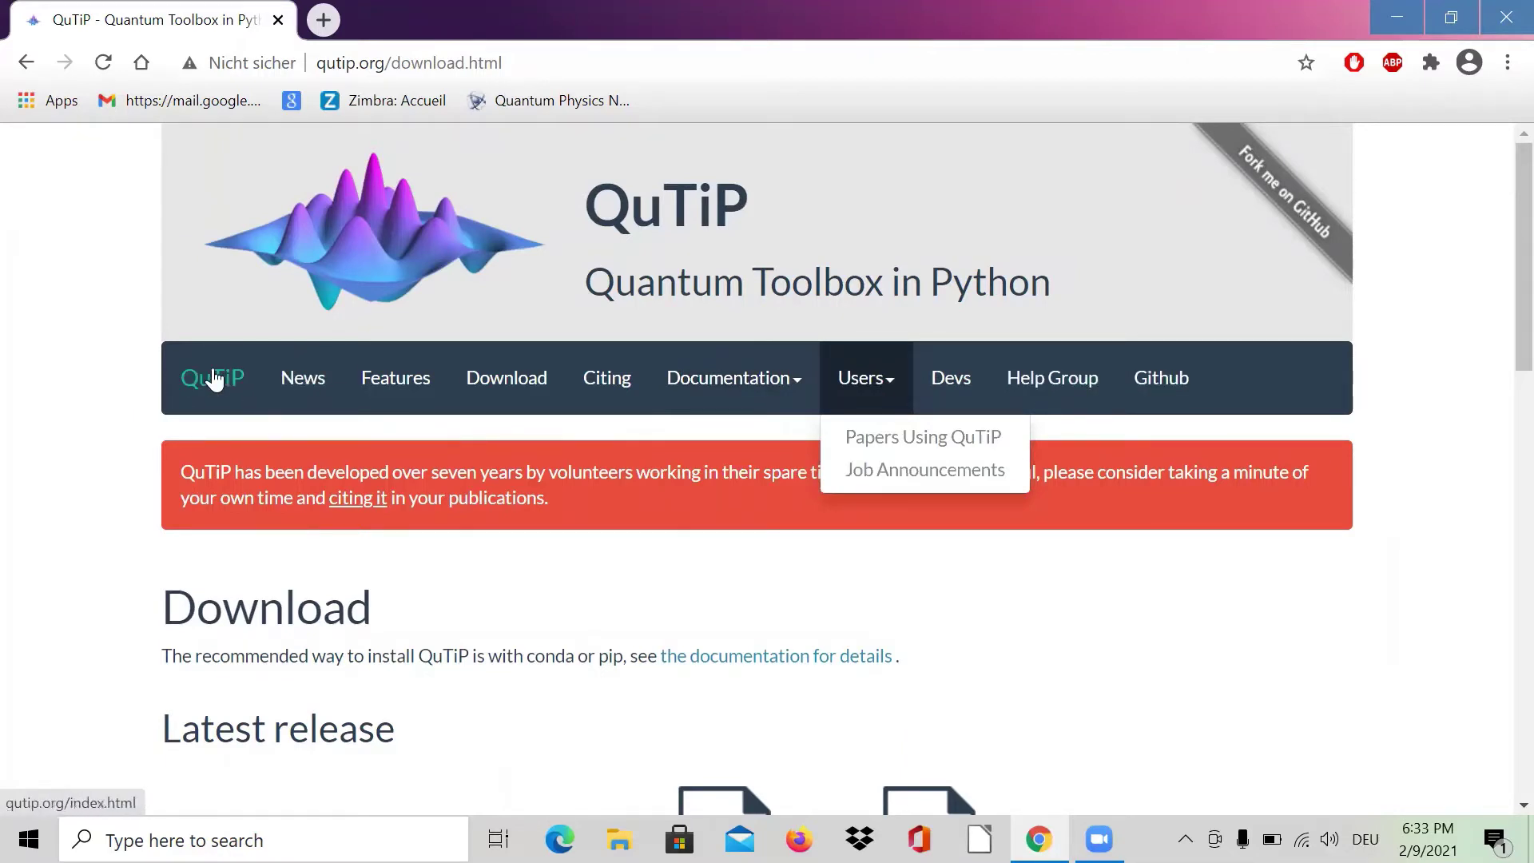
click(540, 403)
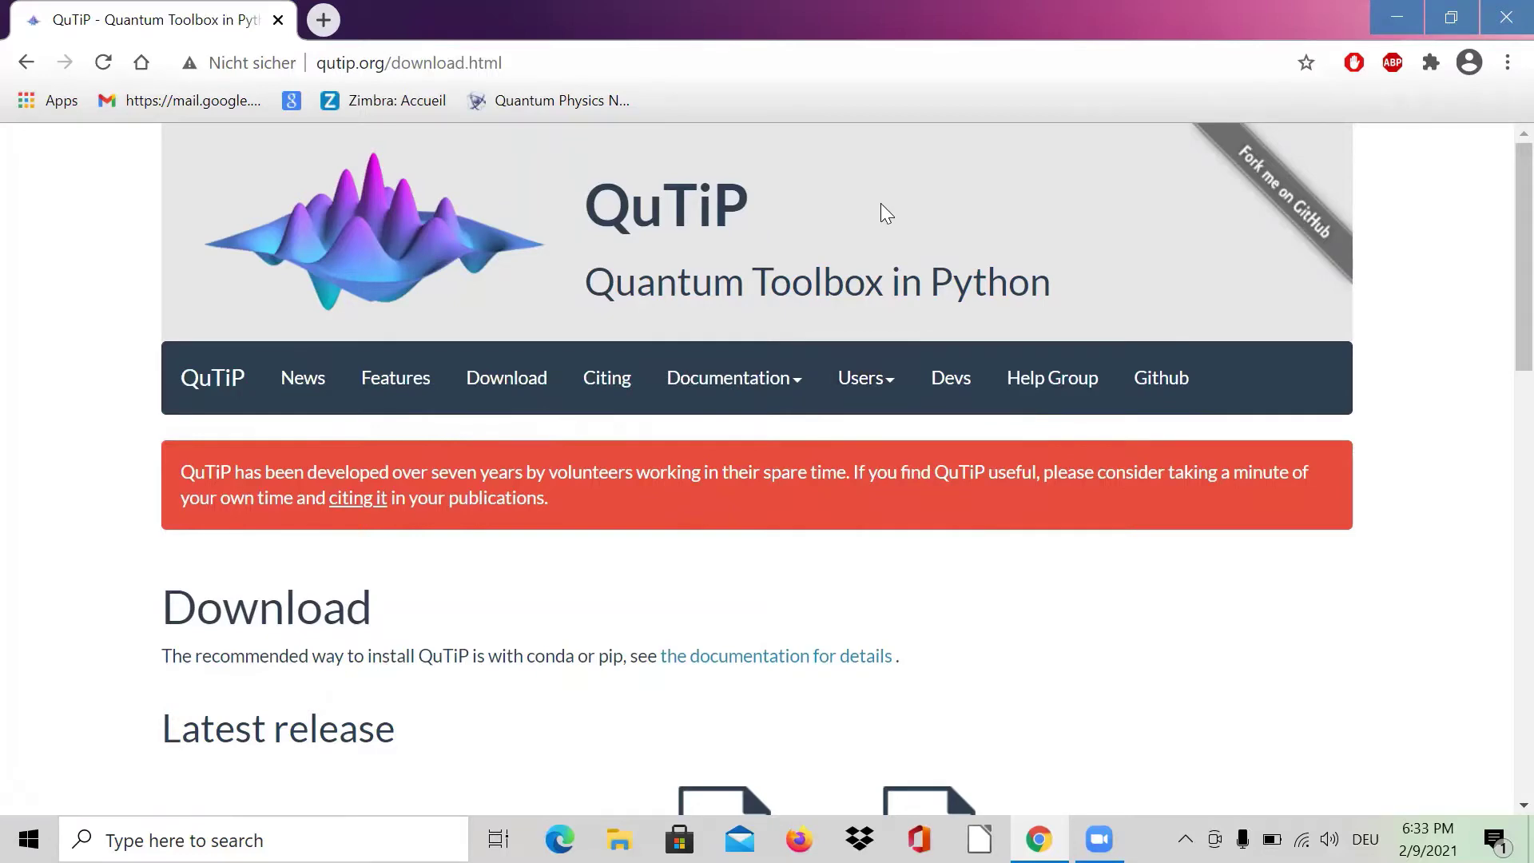
Follow the documentation link in the download page's Installation section and open the online HTML documentation for version 4.5.
scroll(511, 455, down, 15)
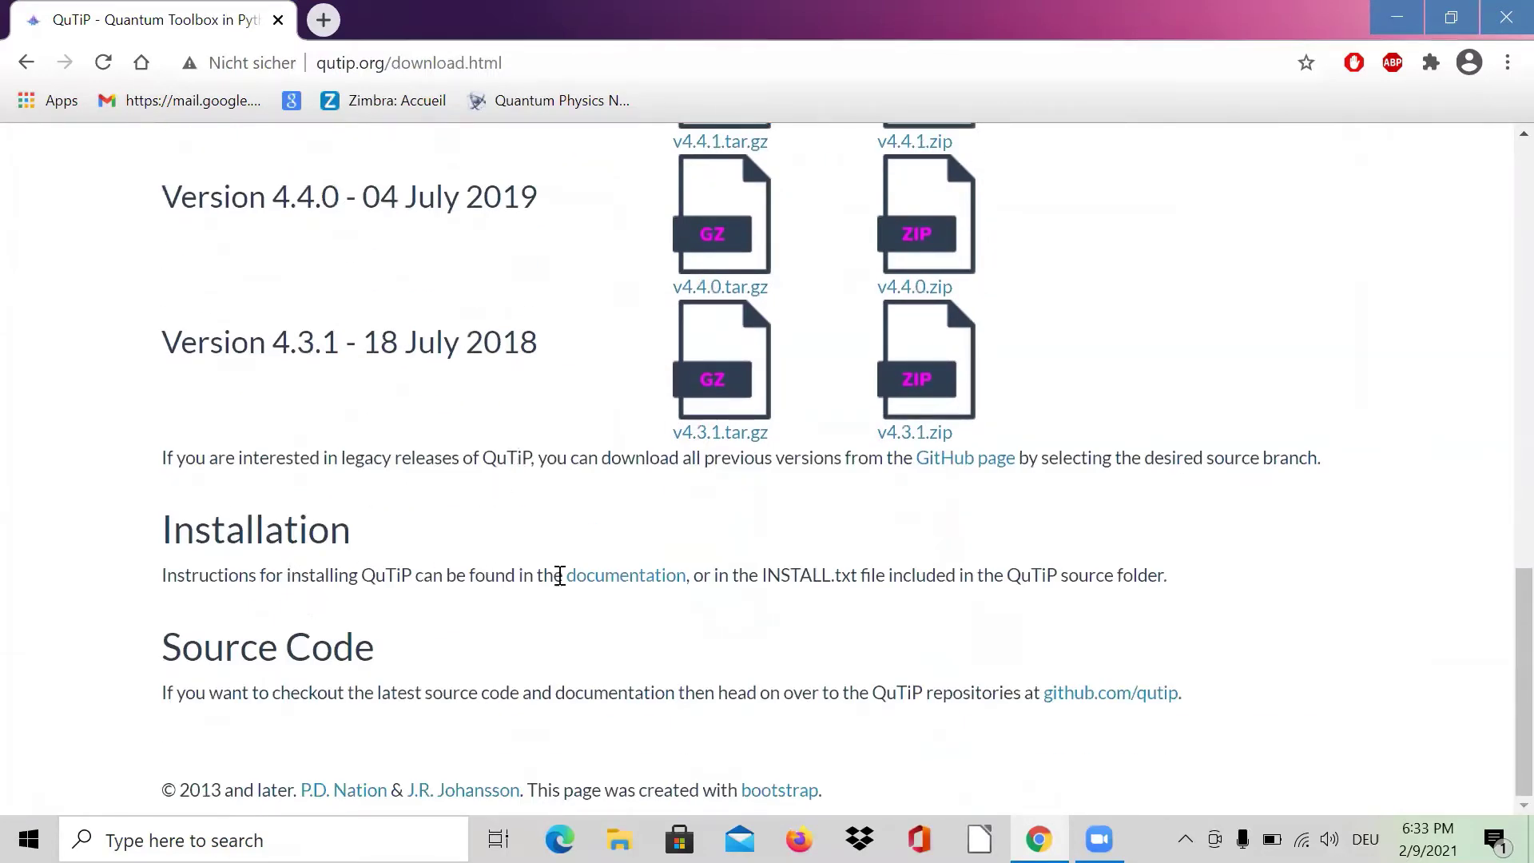
click(668, 576)
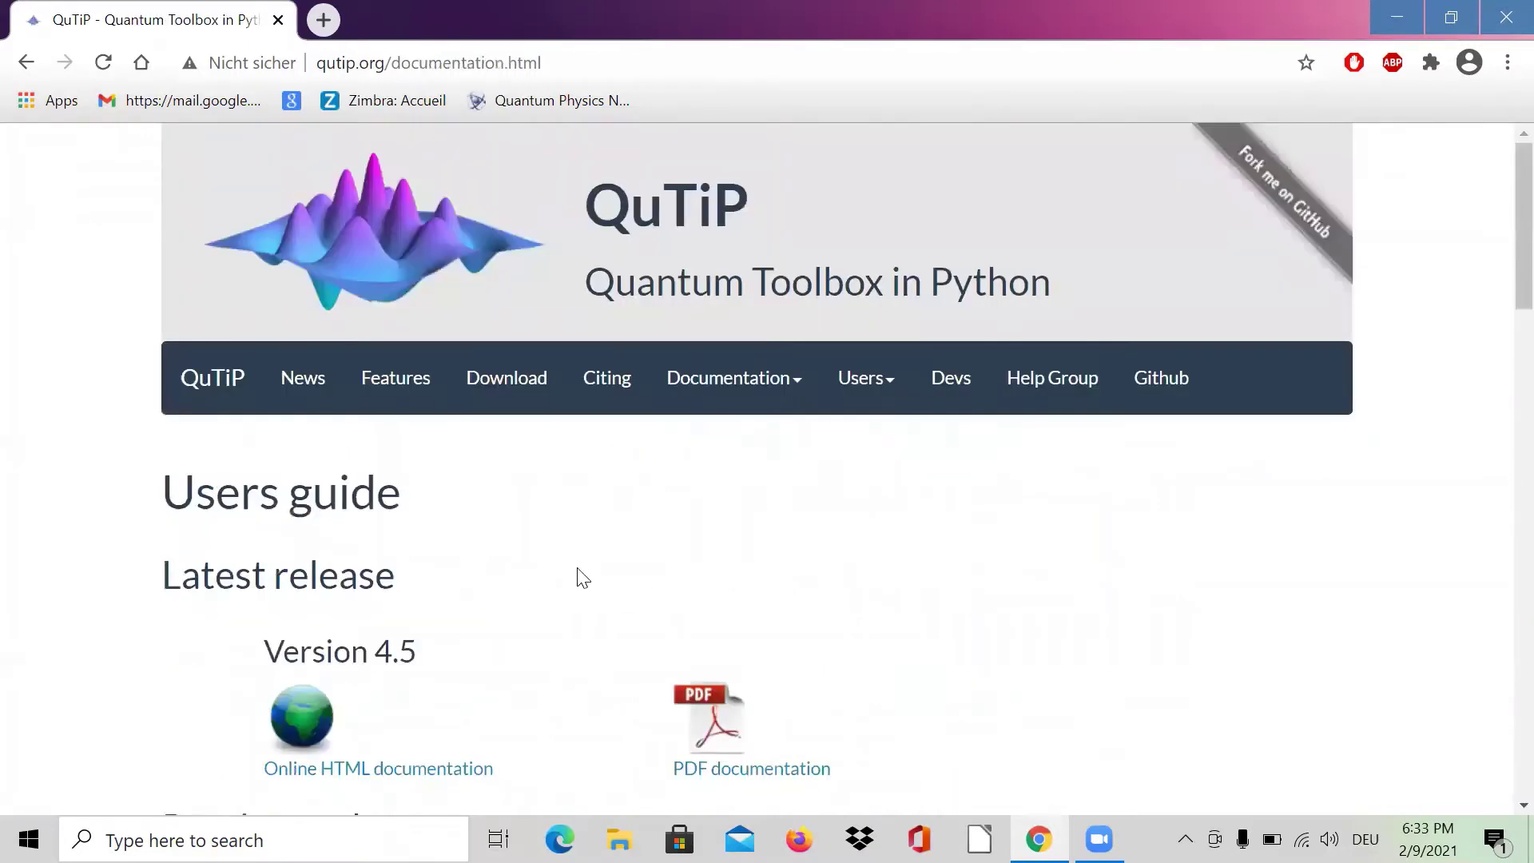
scroll(581, 577, down, 3)
scroll(581, 576, down, 1)
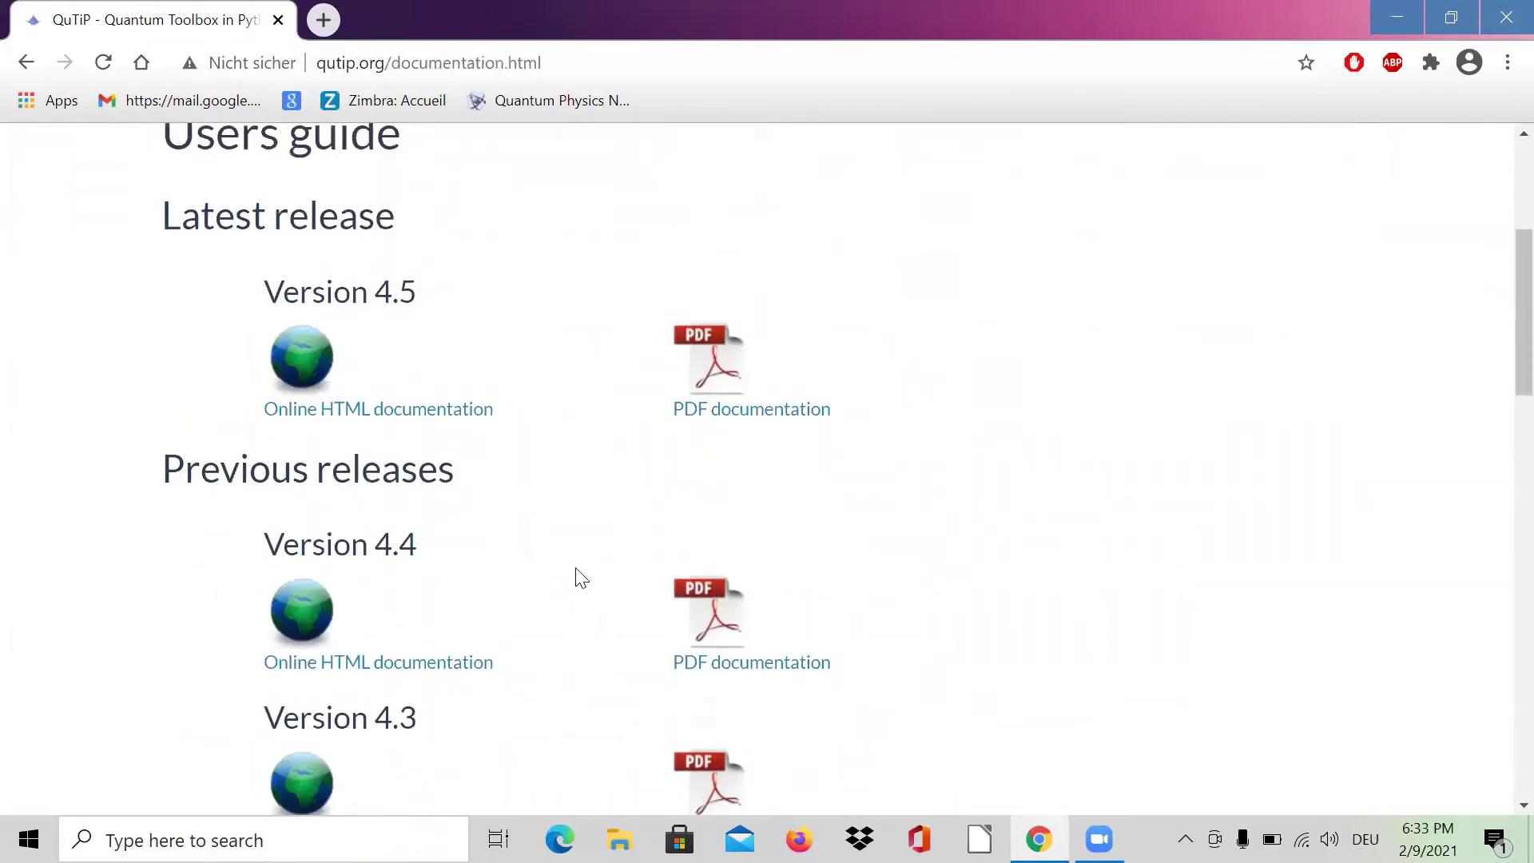
scroll(581, 577, up, 4)
scroll(583, 578, down, 4)
click(441, 412)
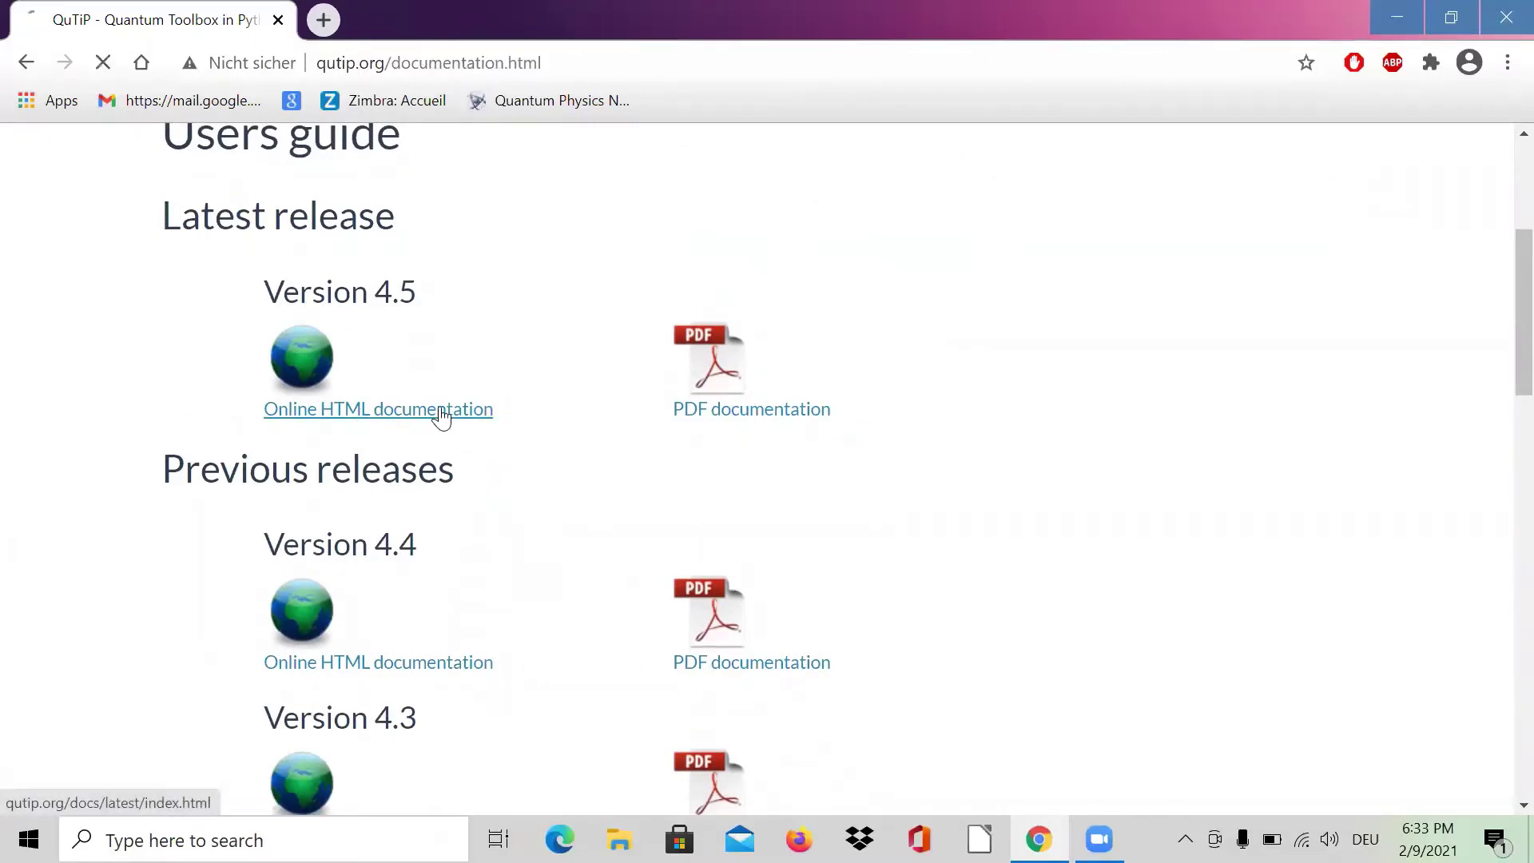
Look through the QuTiP 4.5 table of contents and open the Installation chapter.
scroll(631, 475, down, 3)
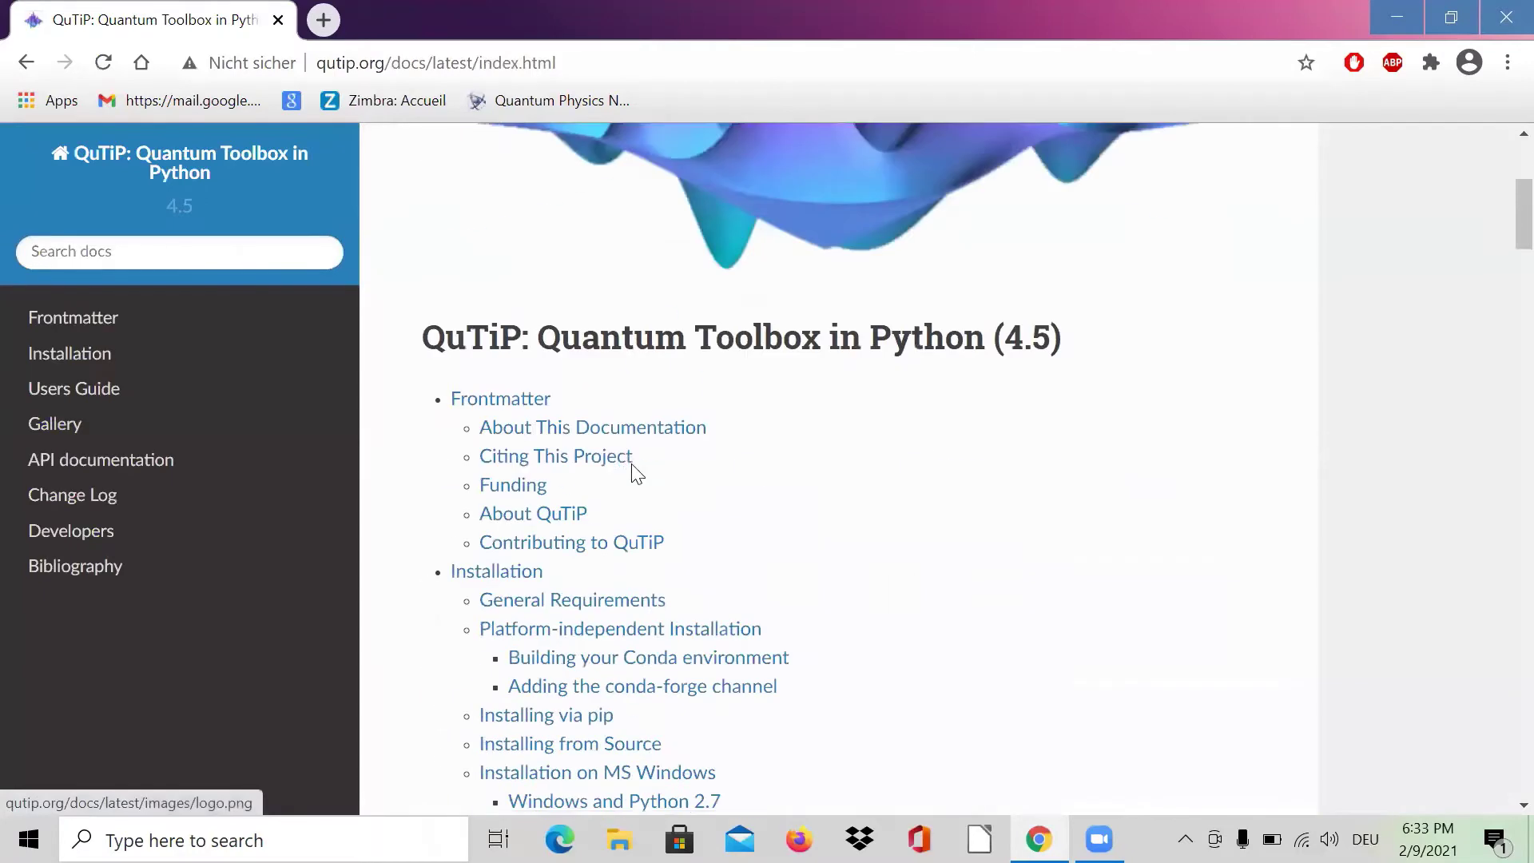
scroll(687, 460, down, 10)
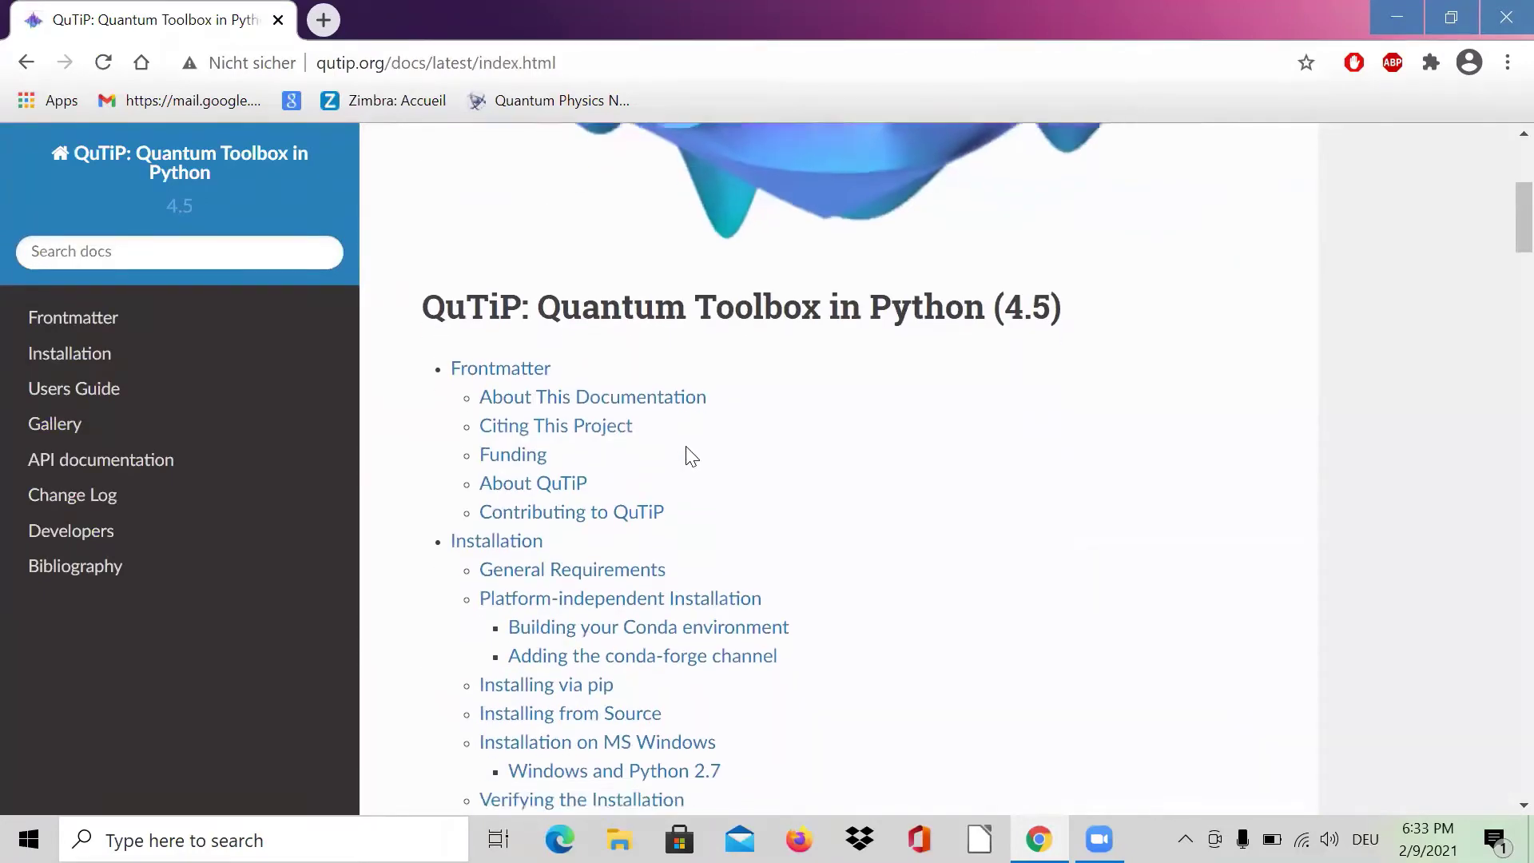
scroll(676, 475, down, 13)
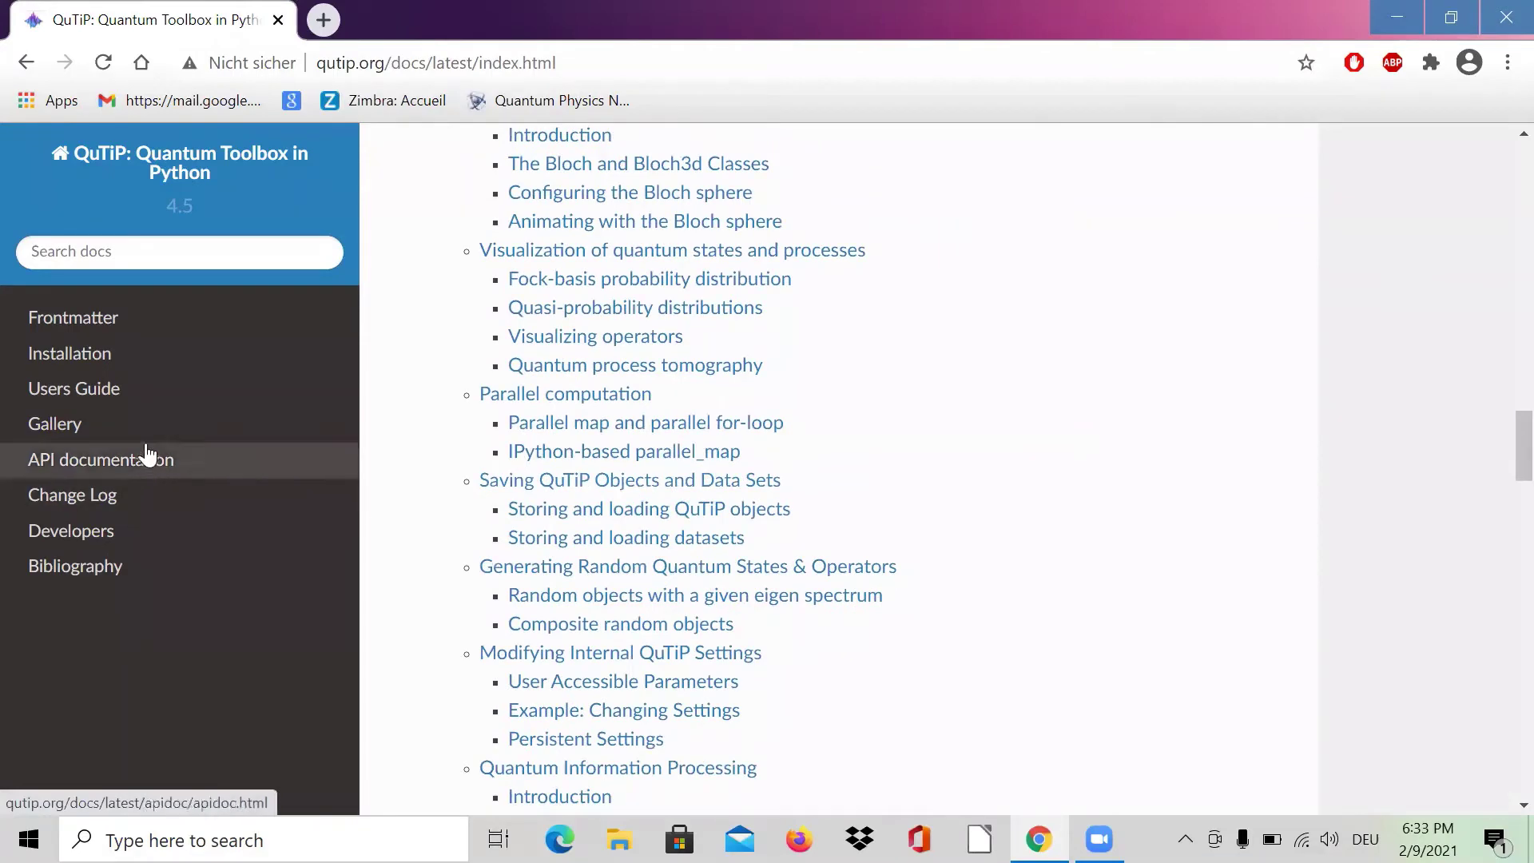
click(116, 369)
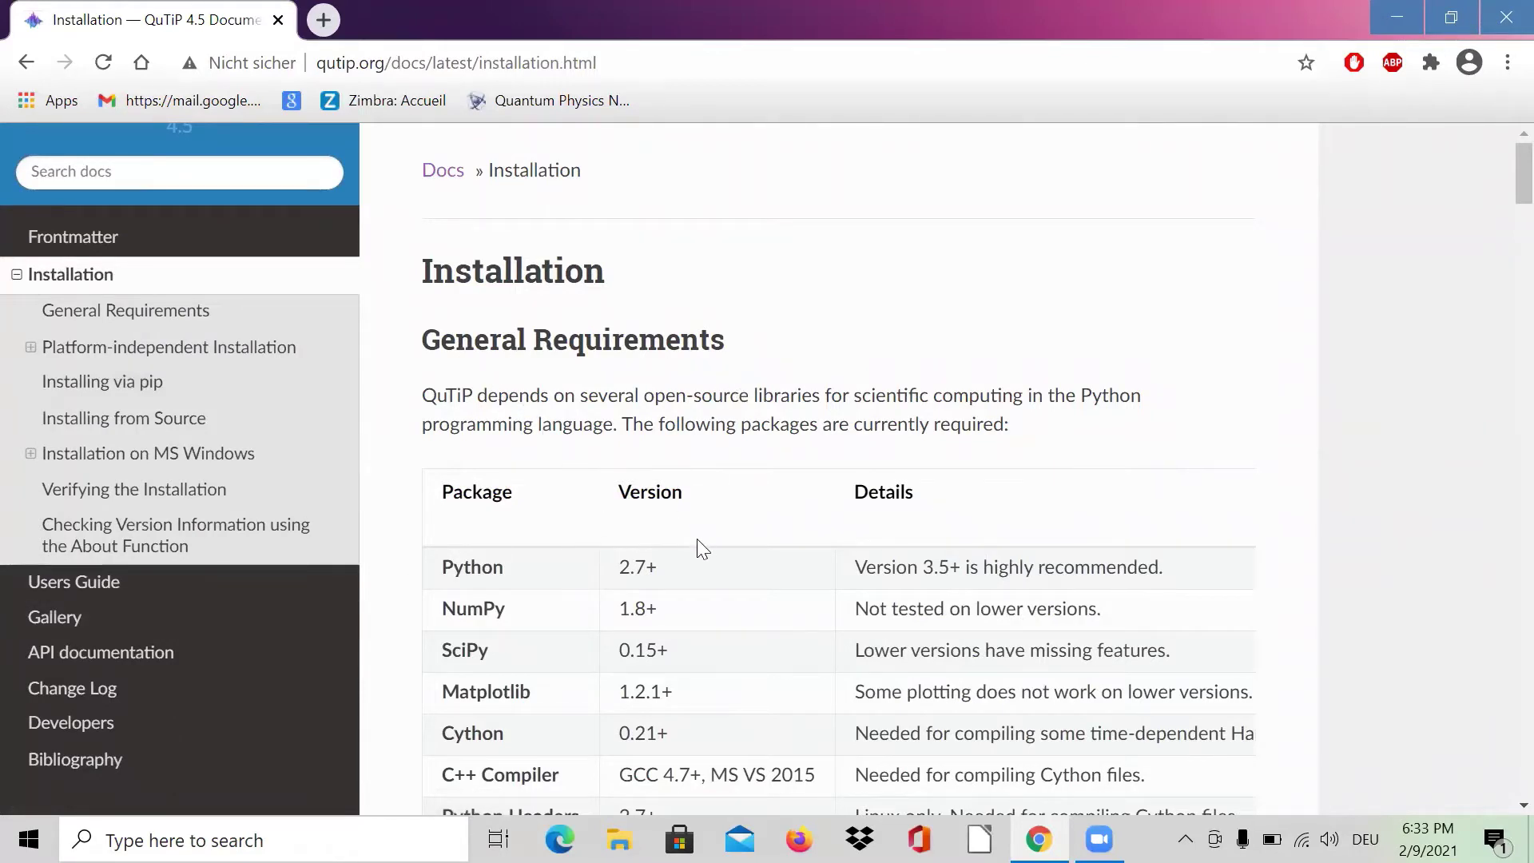
Read the General Requirements section of the installation guide, covering the required and optional packages.
scroll(696, 549, down, 2)
scroll(697, 550, down, 1)
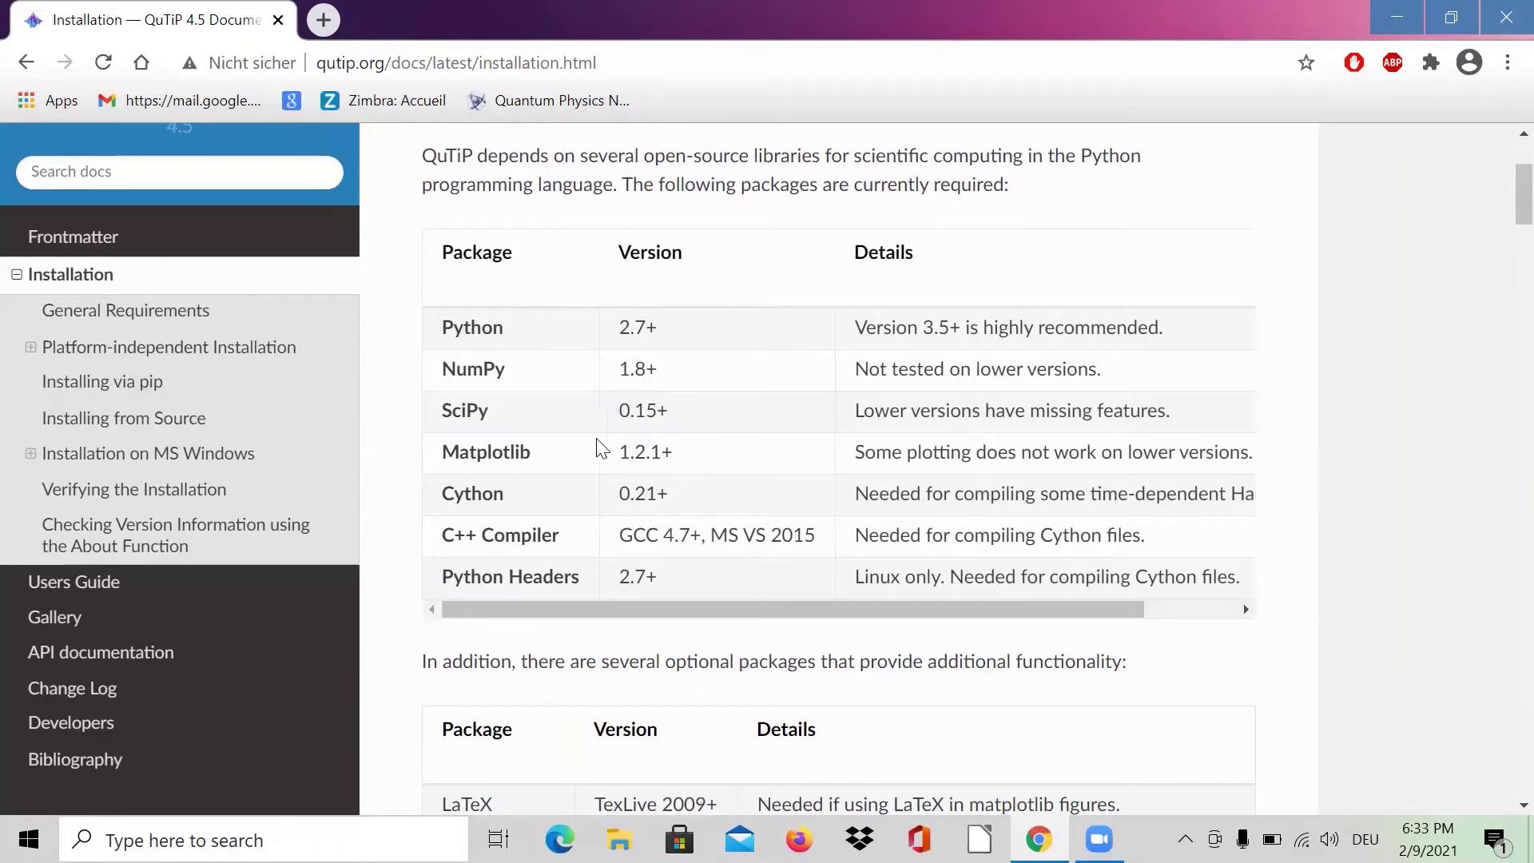
scroll(1317, 531, down, 1)
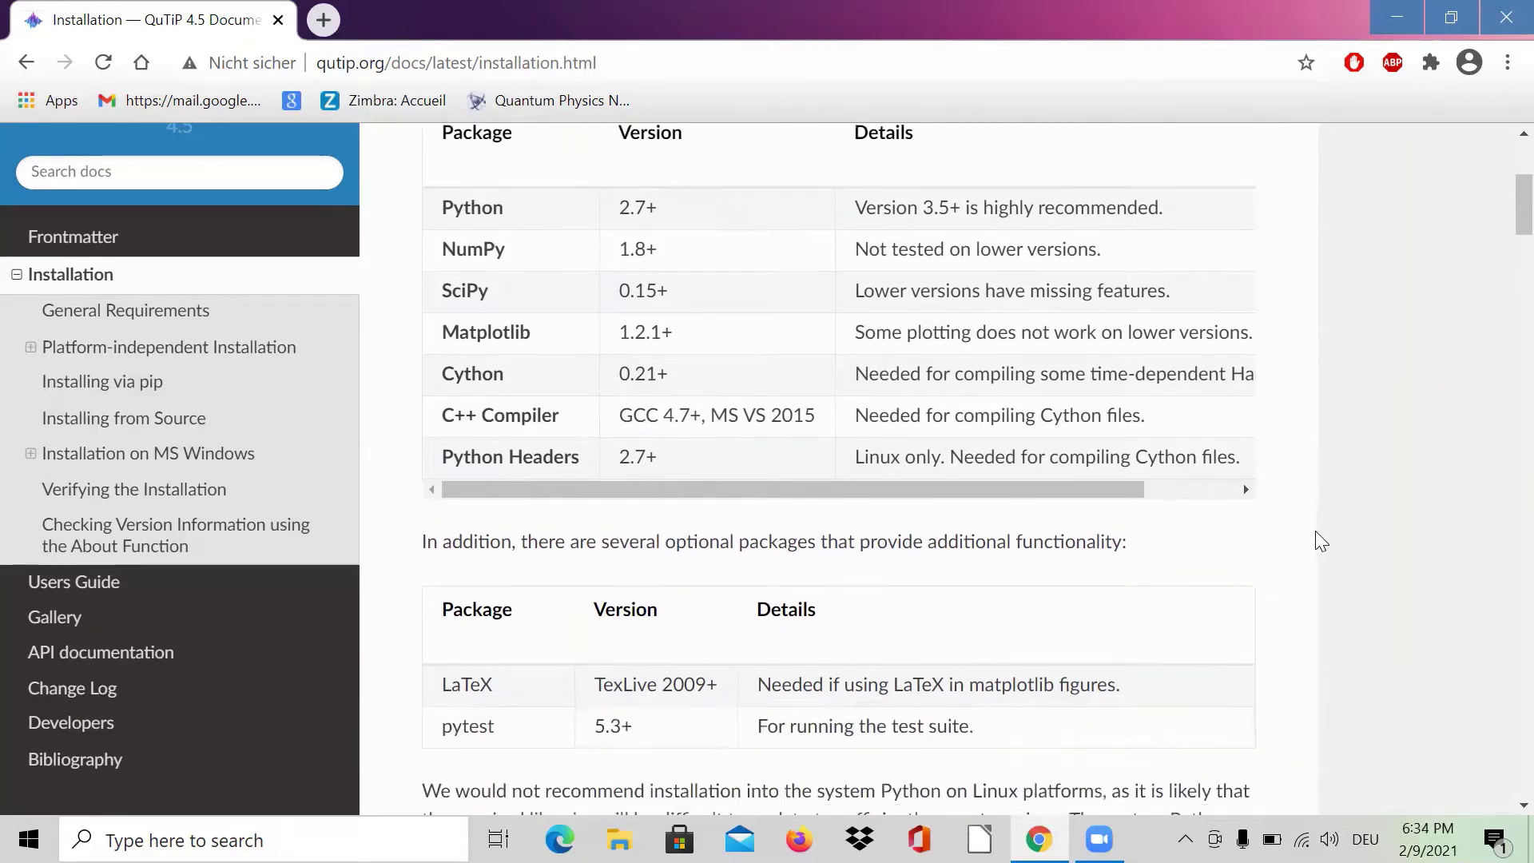
scroll(1312, 537, up, 2)
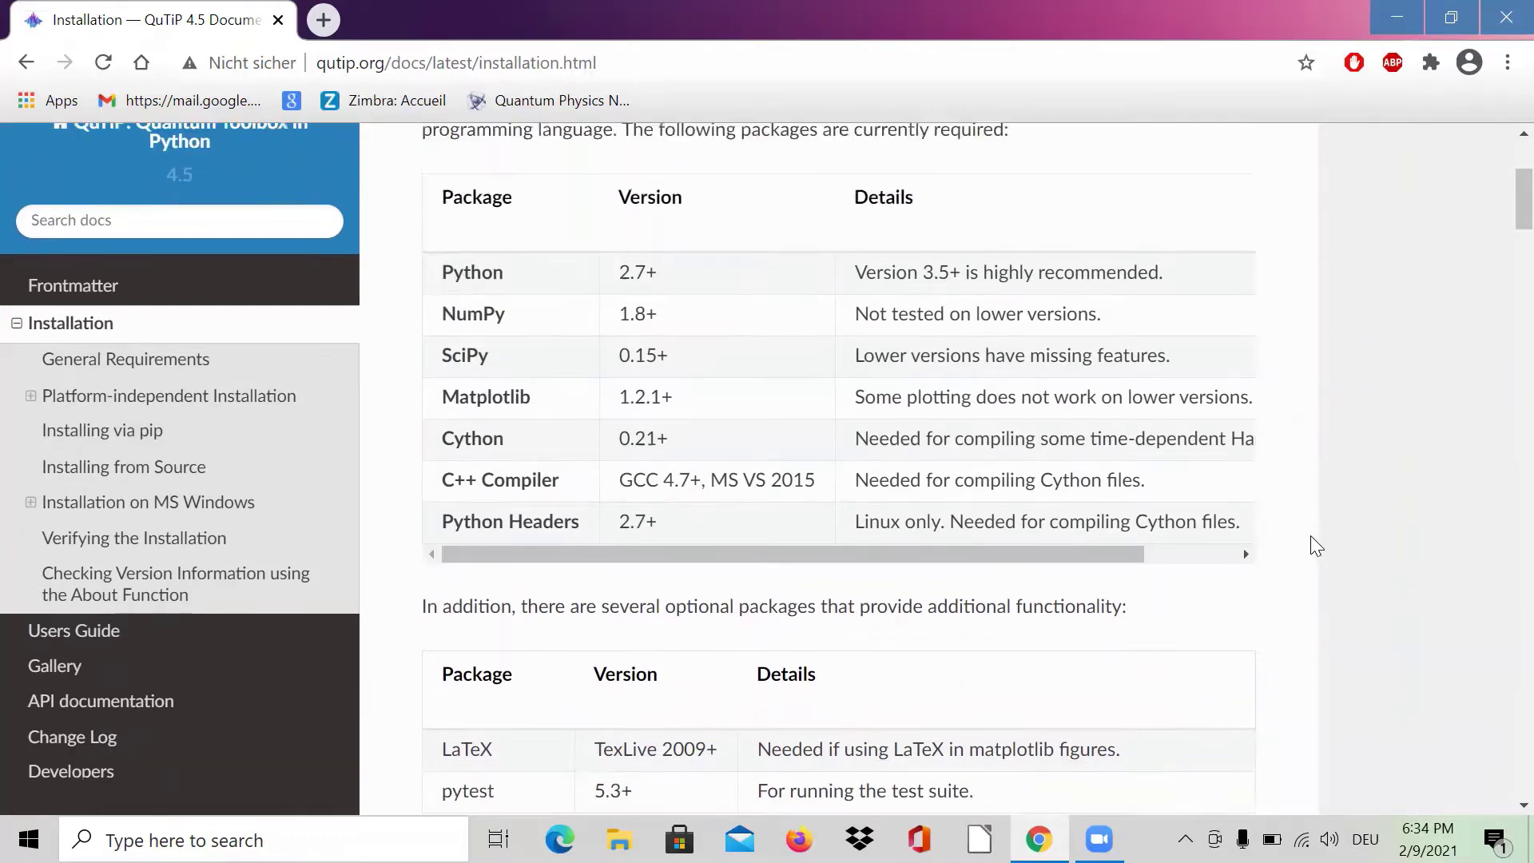
scroll(1310, 540, down, 5)
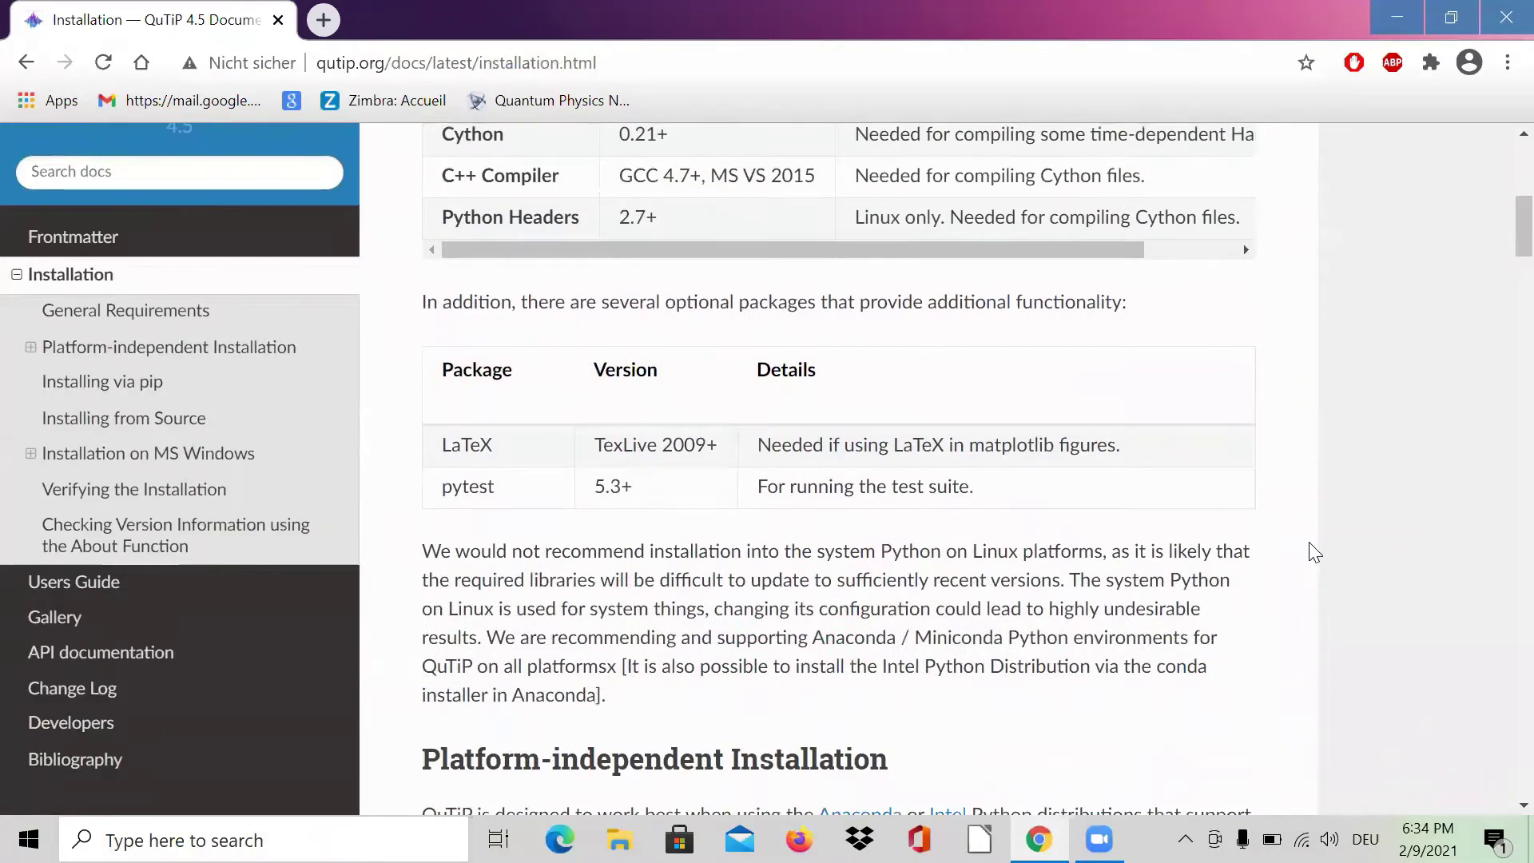
Read the Platform-independent Installation section, including the conda install command and the instructions for building a Conda environment.
scroll(1315, 552, down, 1)
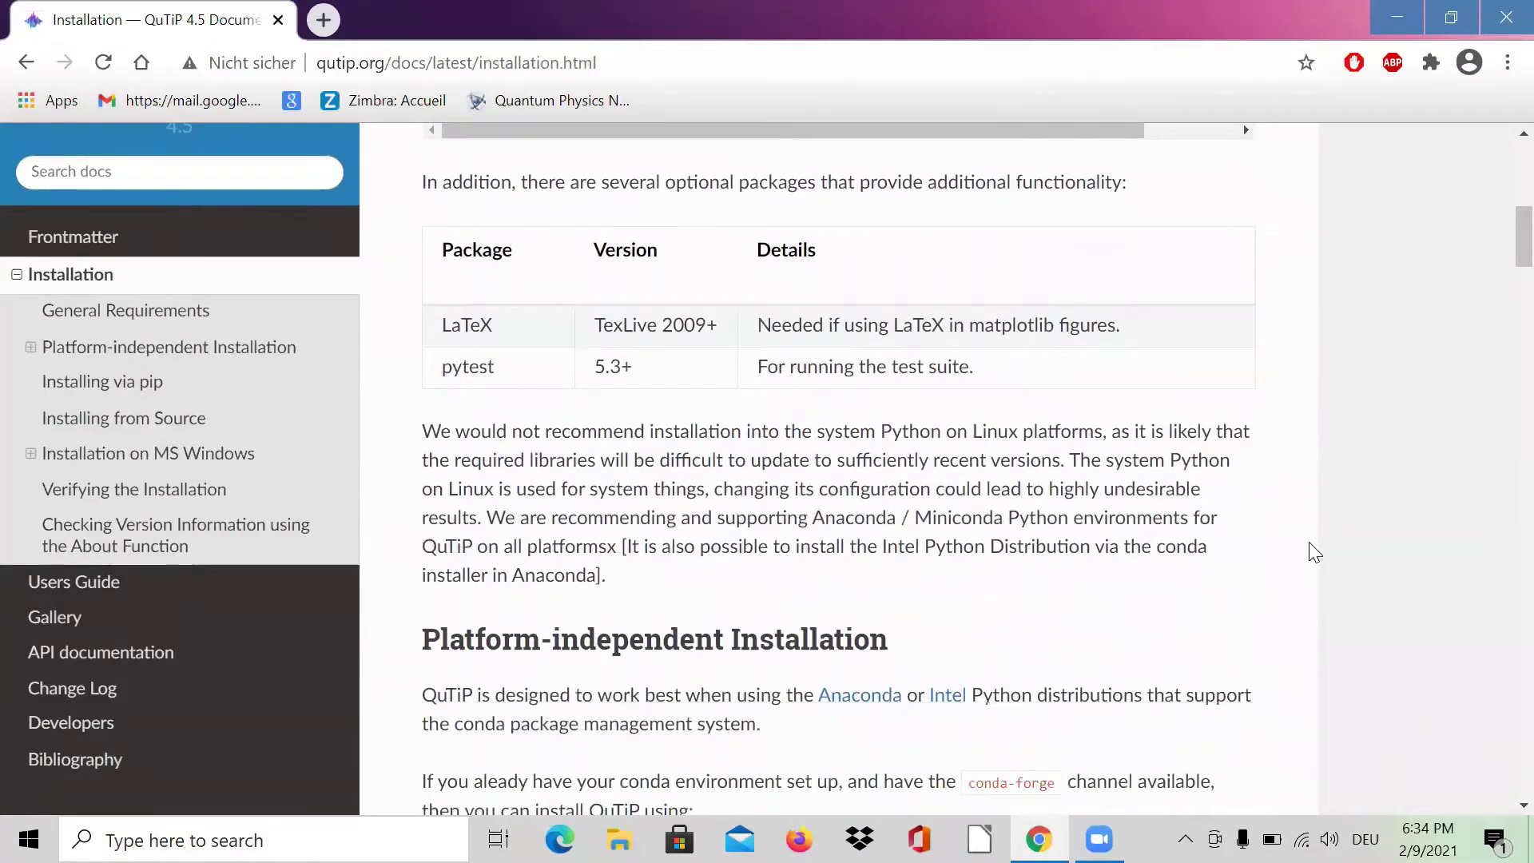
scroll(1314, 551, down, 1)
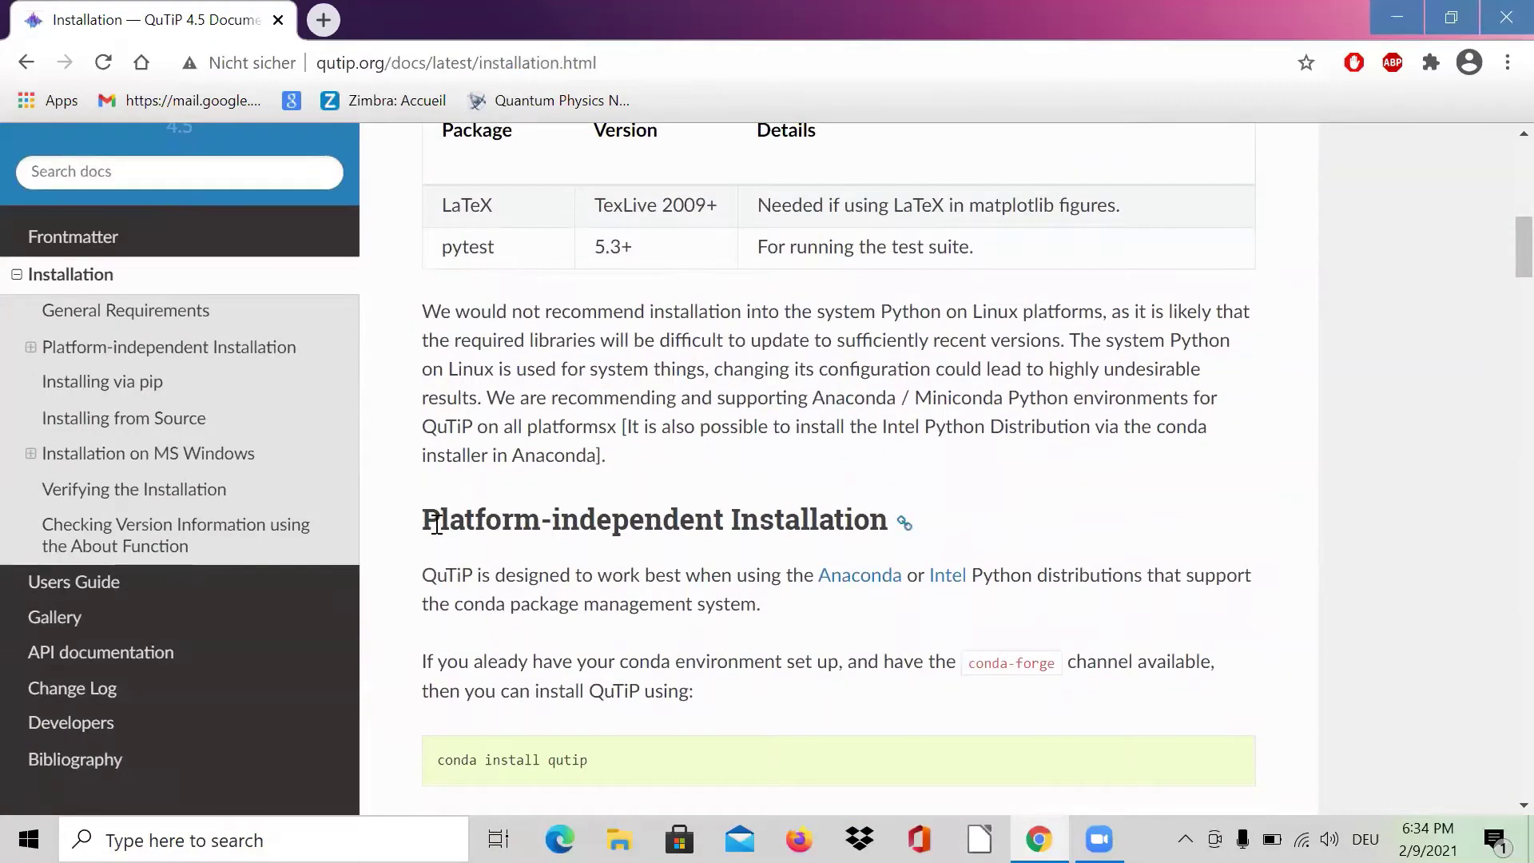
scroll(927, 607, down, 1)
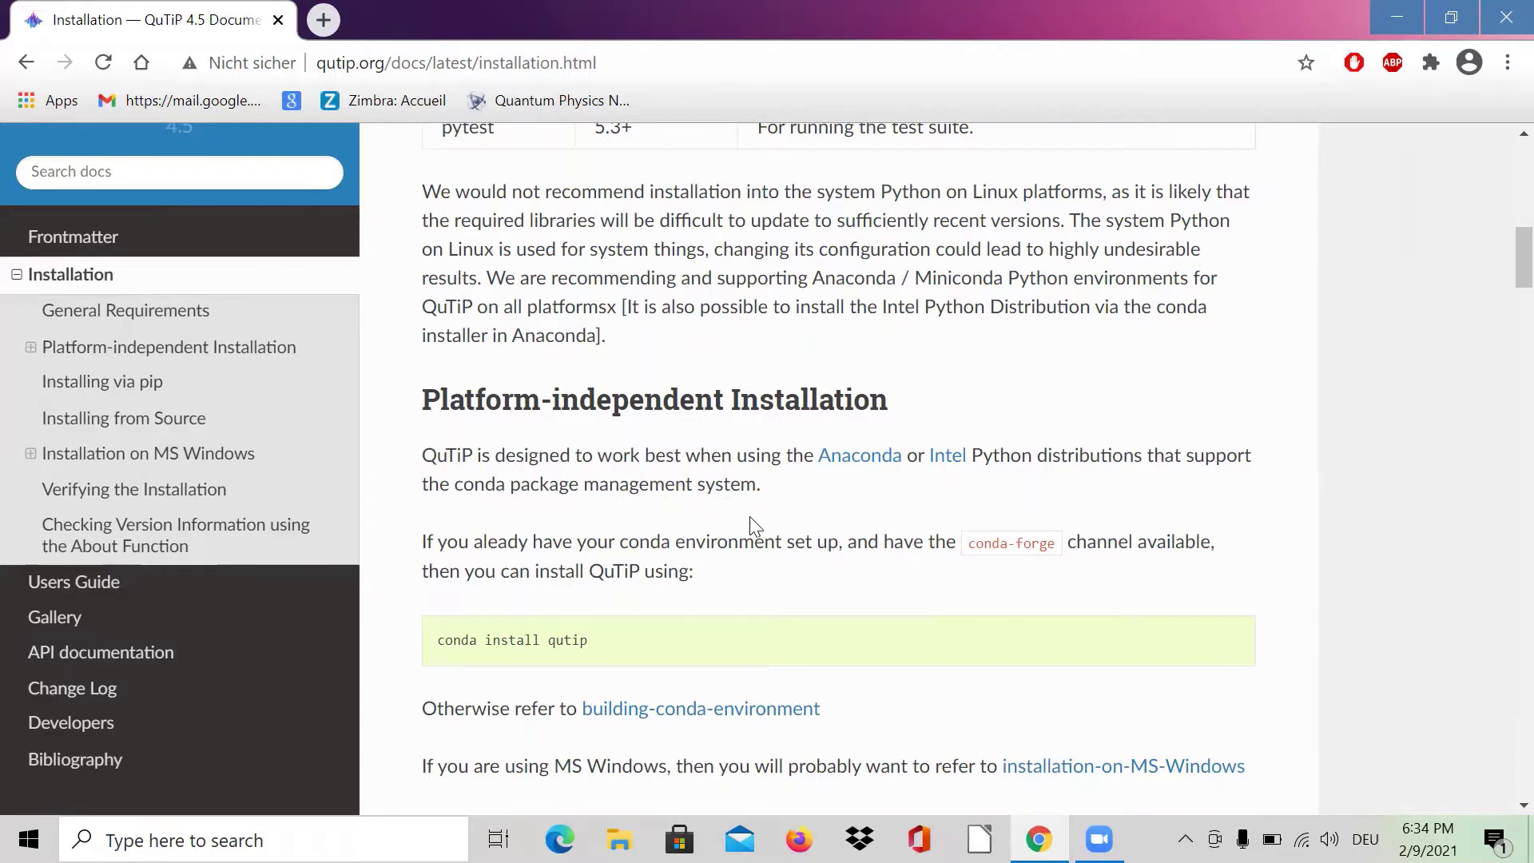
scroll(751, 527, down, 2)
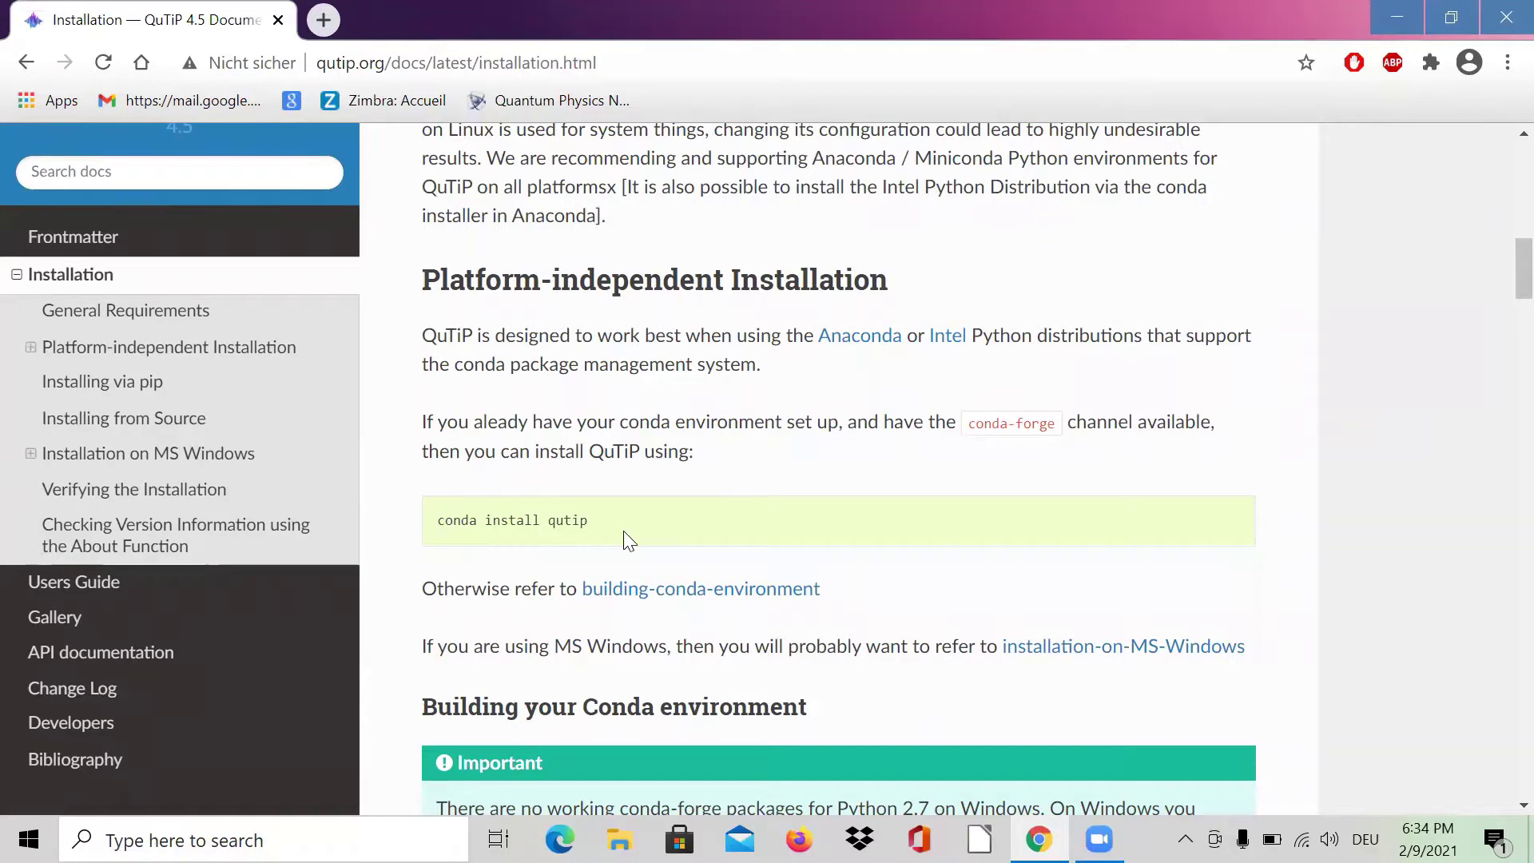
scroll(624, 559, down, 1)
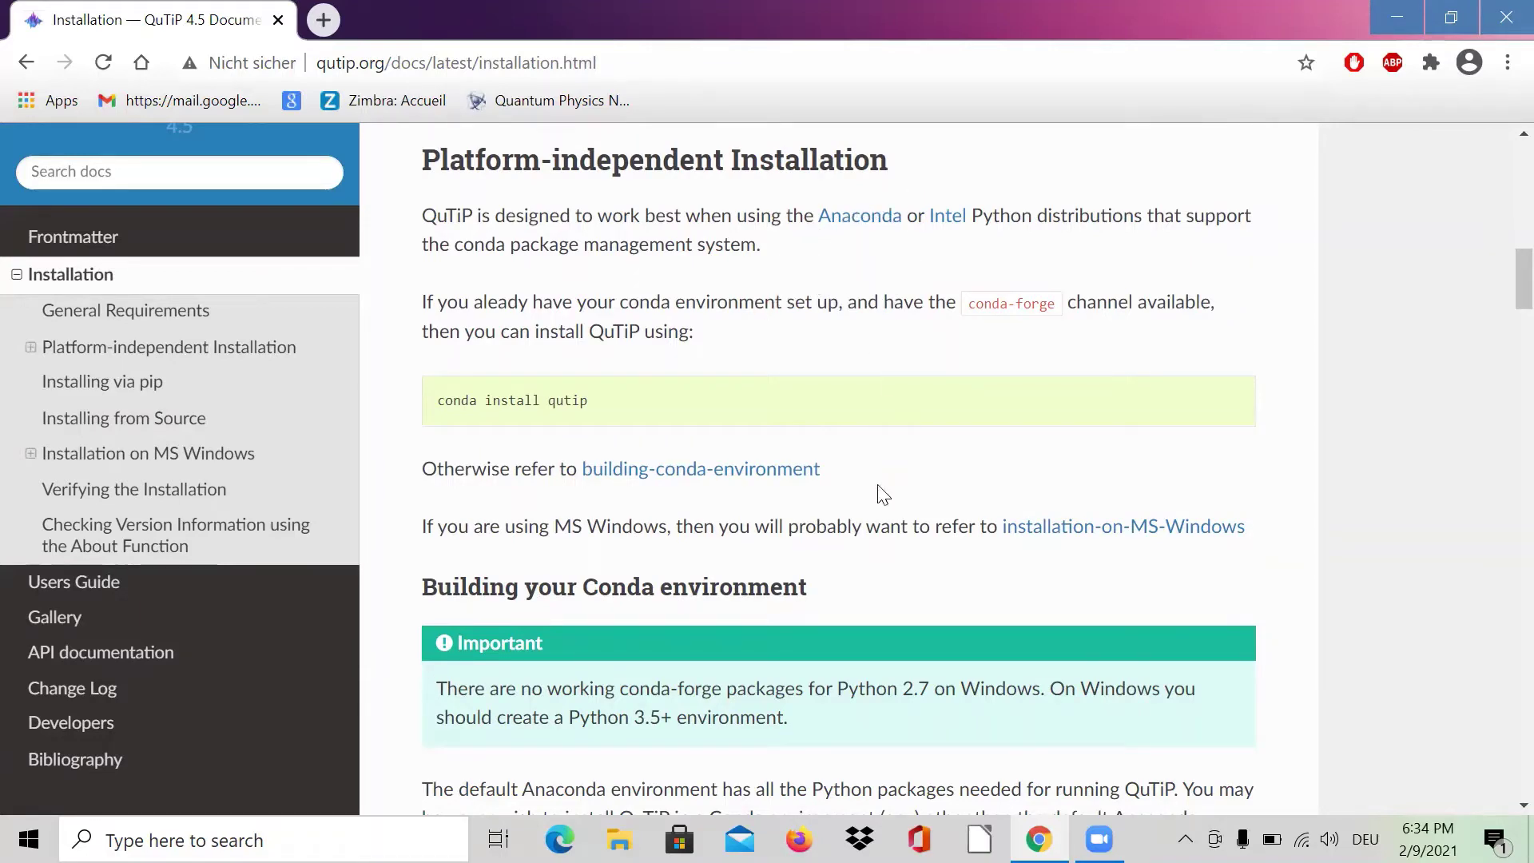
scroll(853, 530, down, 1)
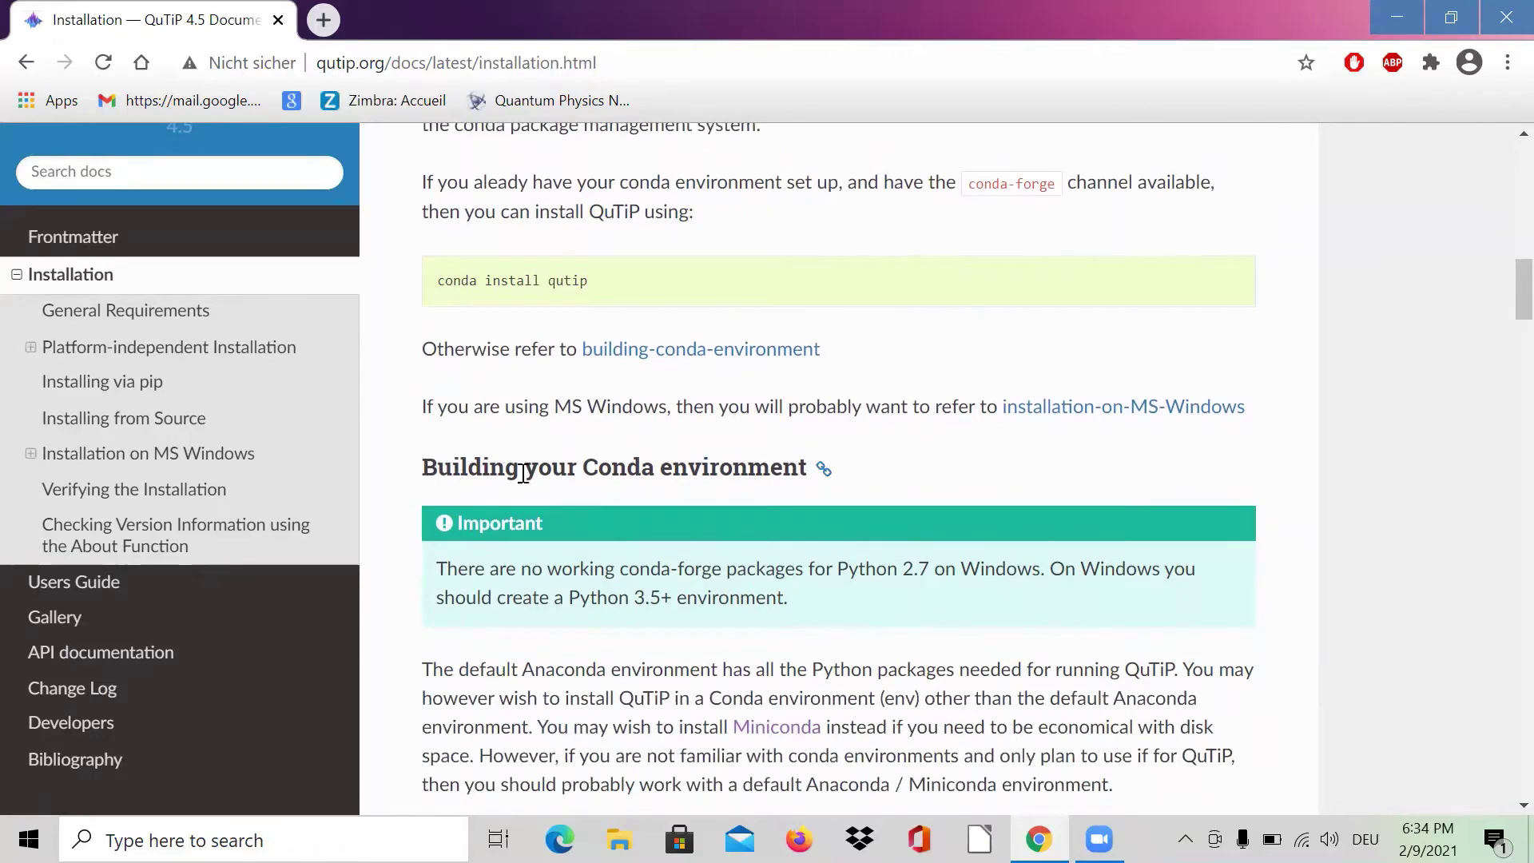
scroll(834, 495, down, 1)
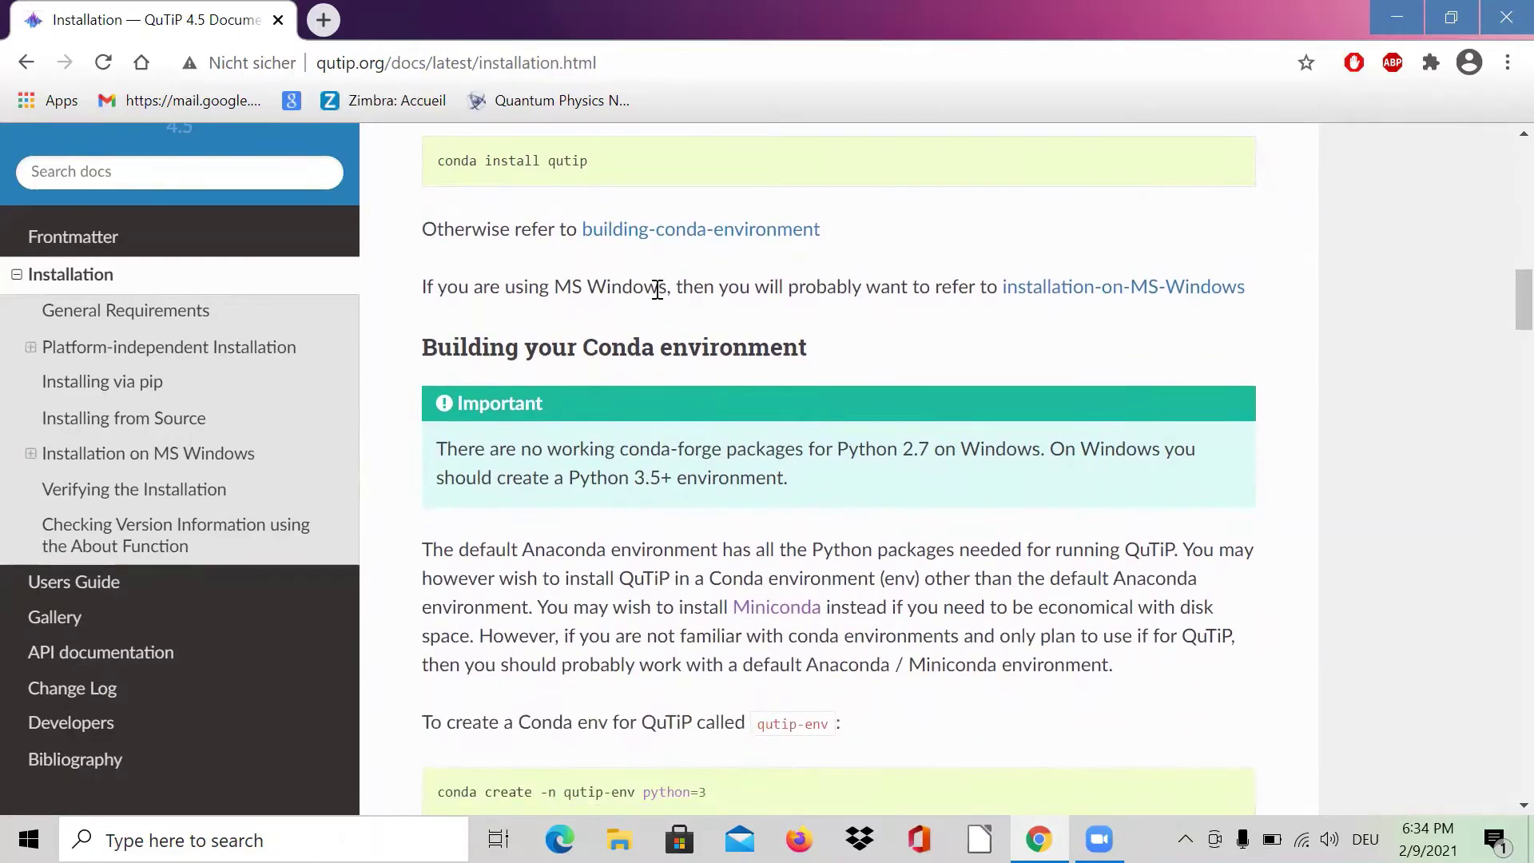
Read the sections on building the Conda environment, installing the required packages and adding the conda-forge channel in the QuTiP installation guide.
scroll(758, 427, down, 1)
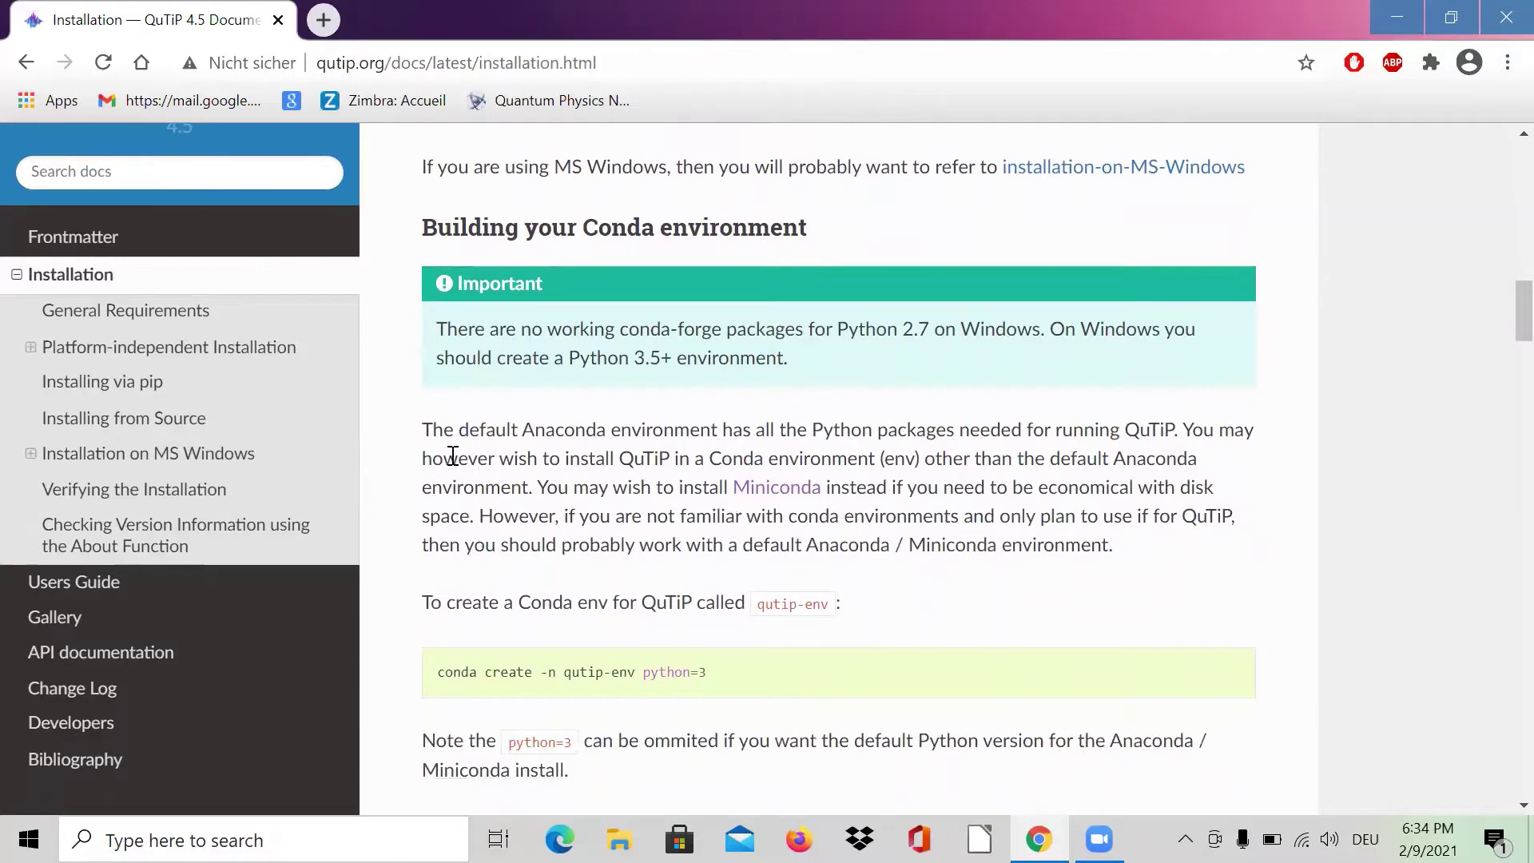
scroll(969, 569, down, 1)
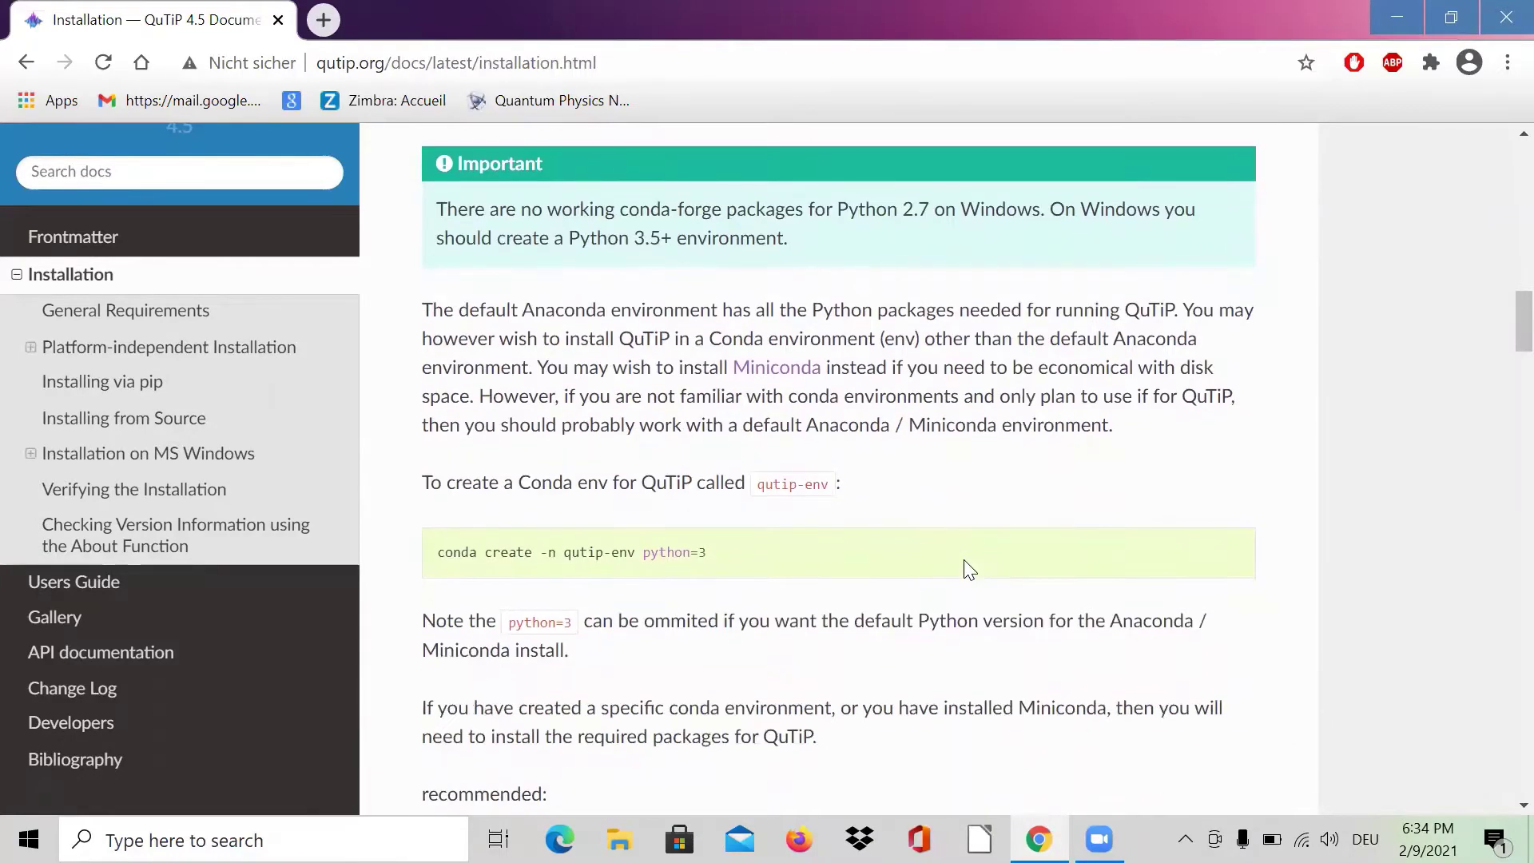
scroll(743, 643, down, 1)
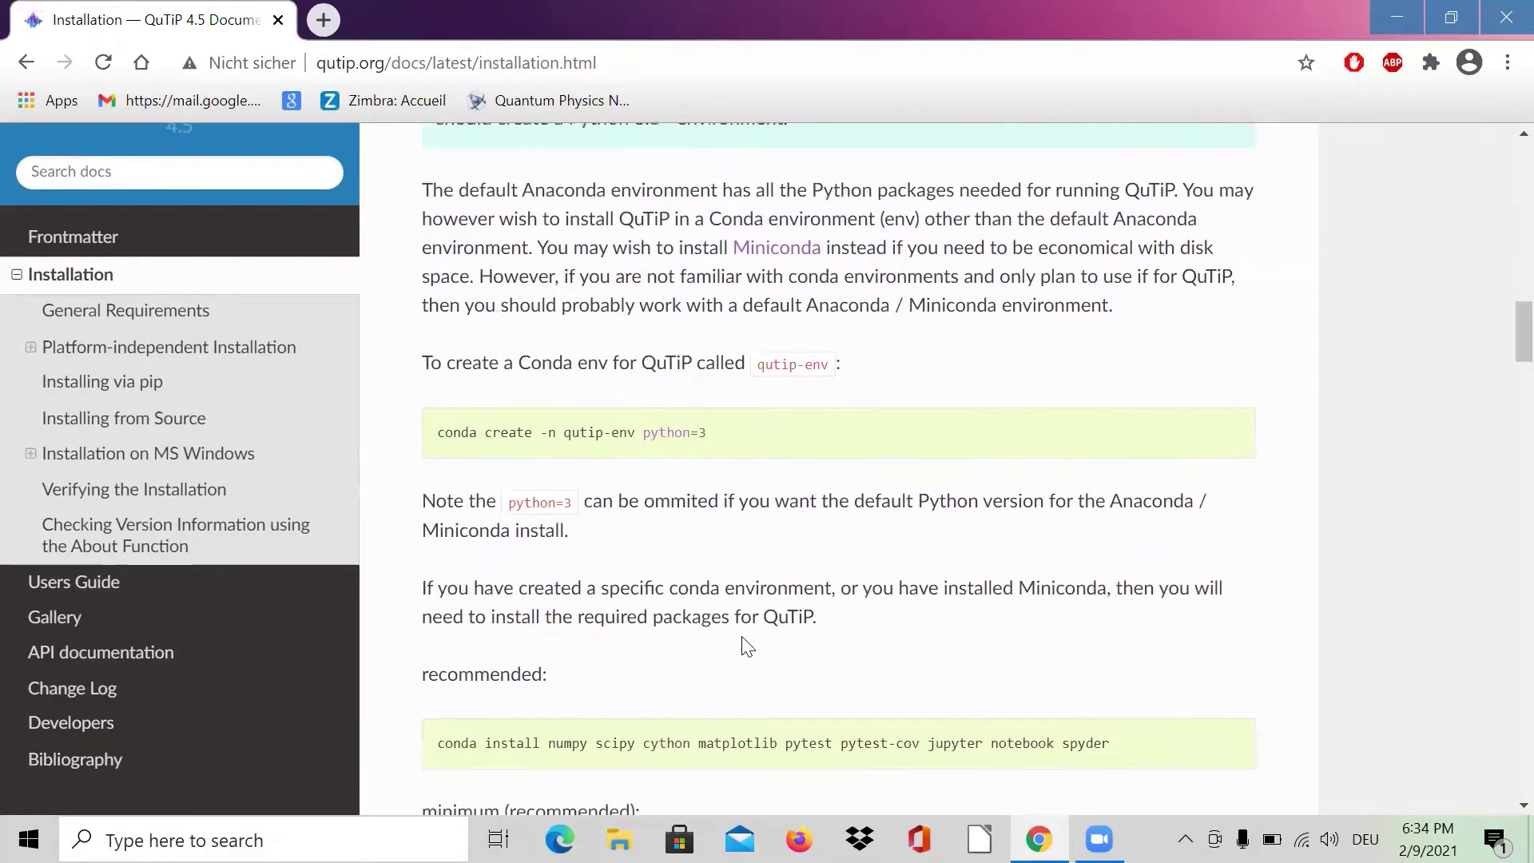
scroll(747, 645, down, 1)
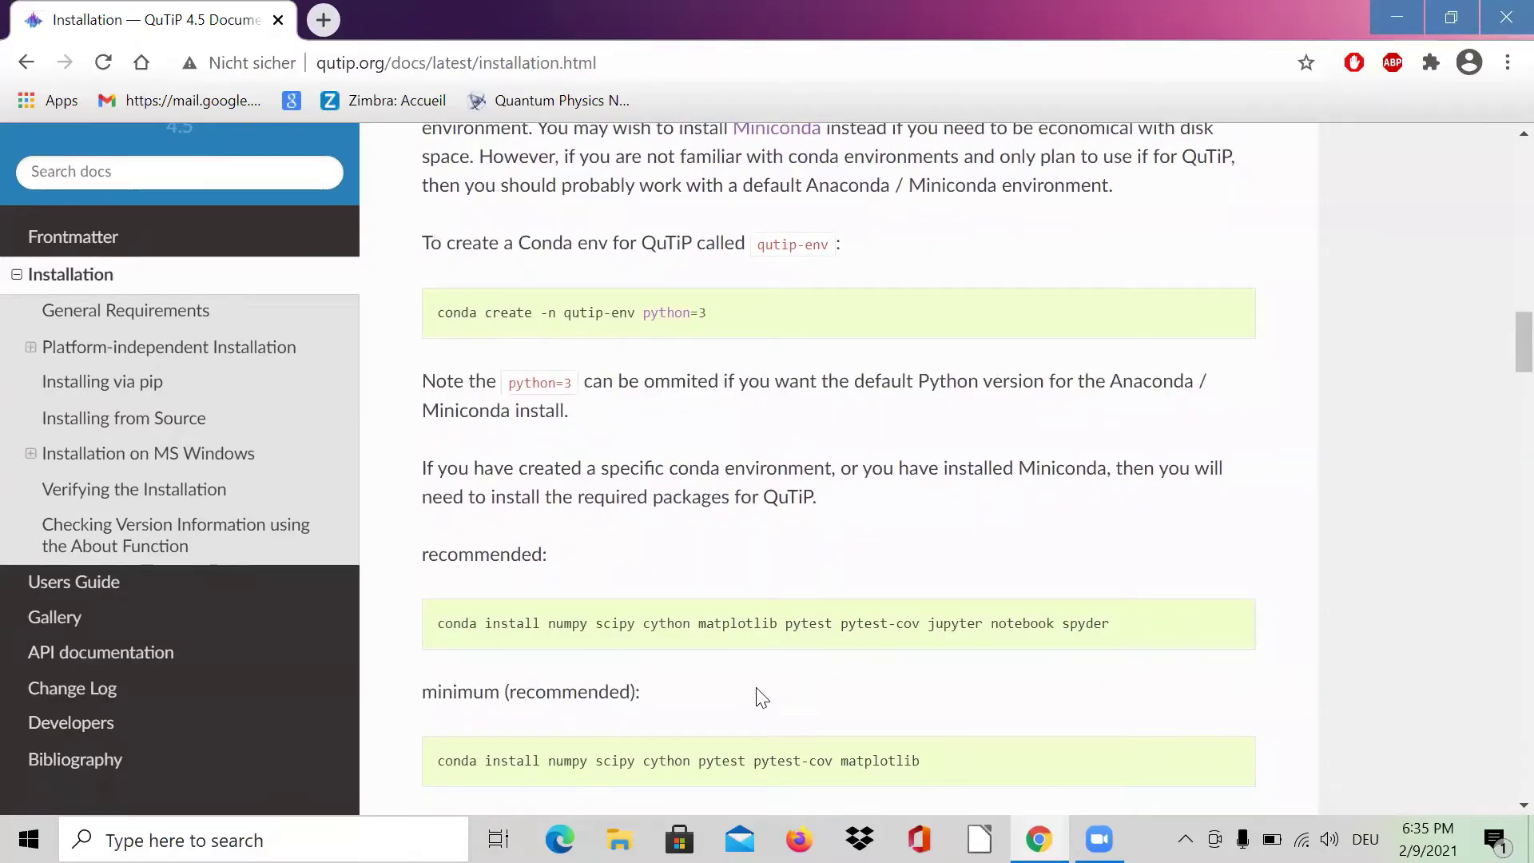
scroll(755, 699, down, 1)
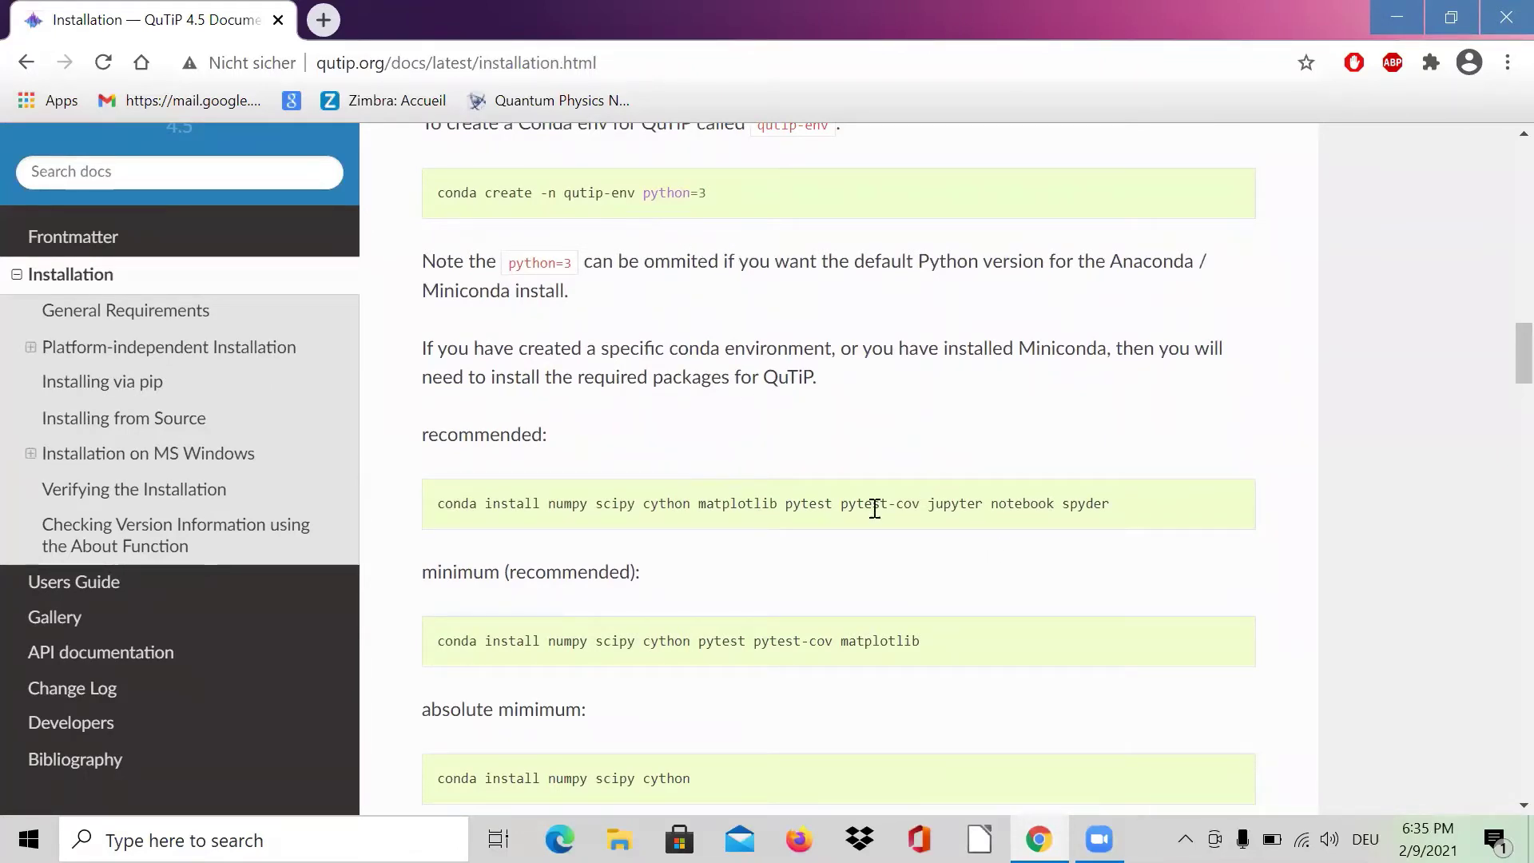
scroll(959, 583, down, 1)
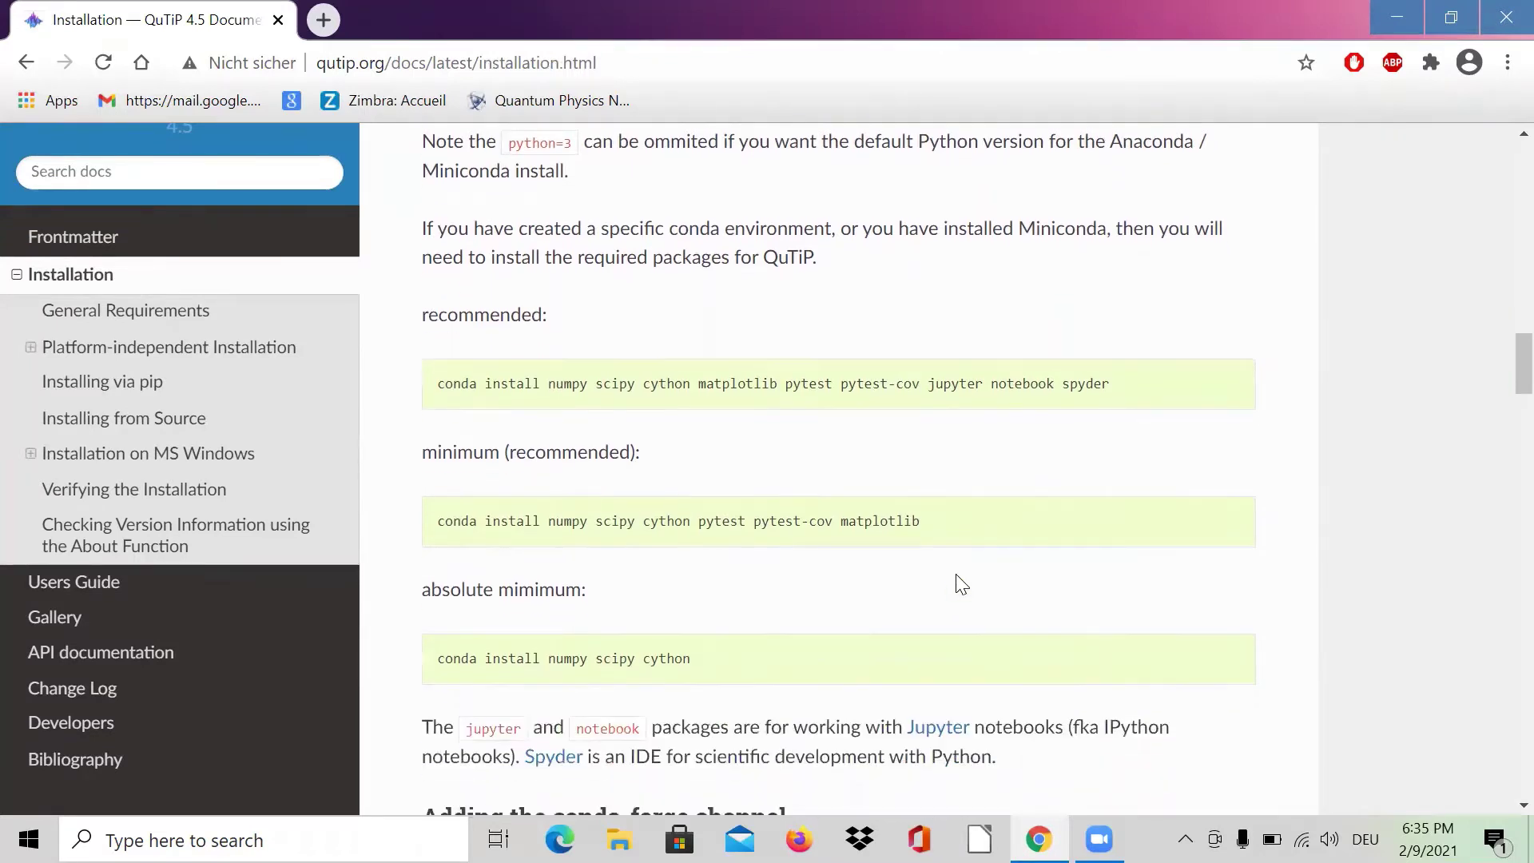
scroll(693, 615, down, 1)
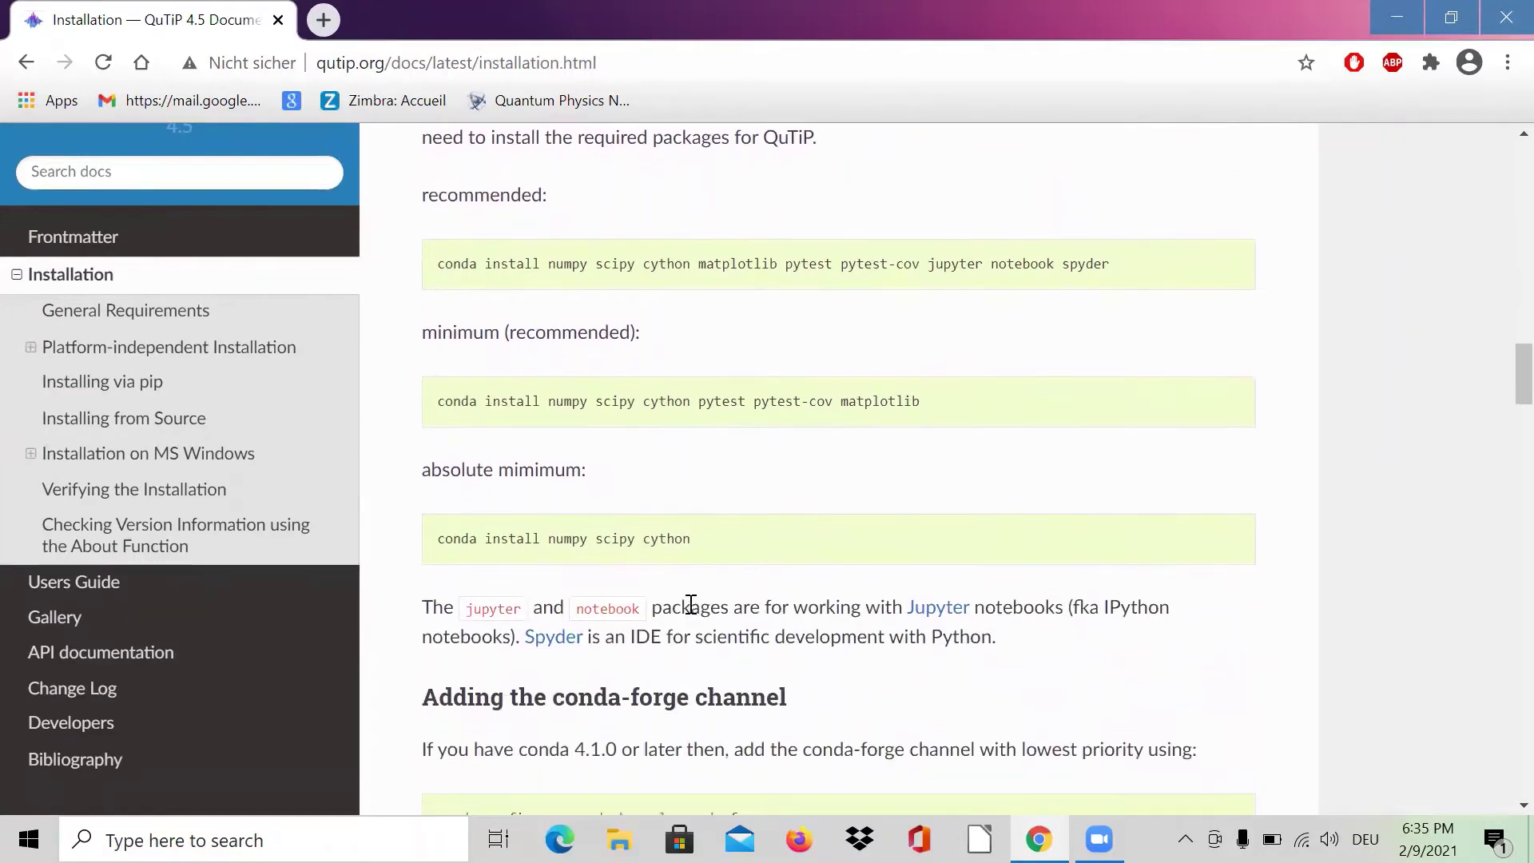
scroll(695, 614, down, 1)
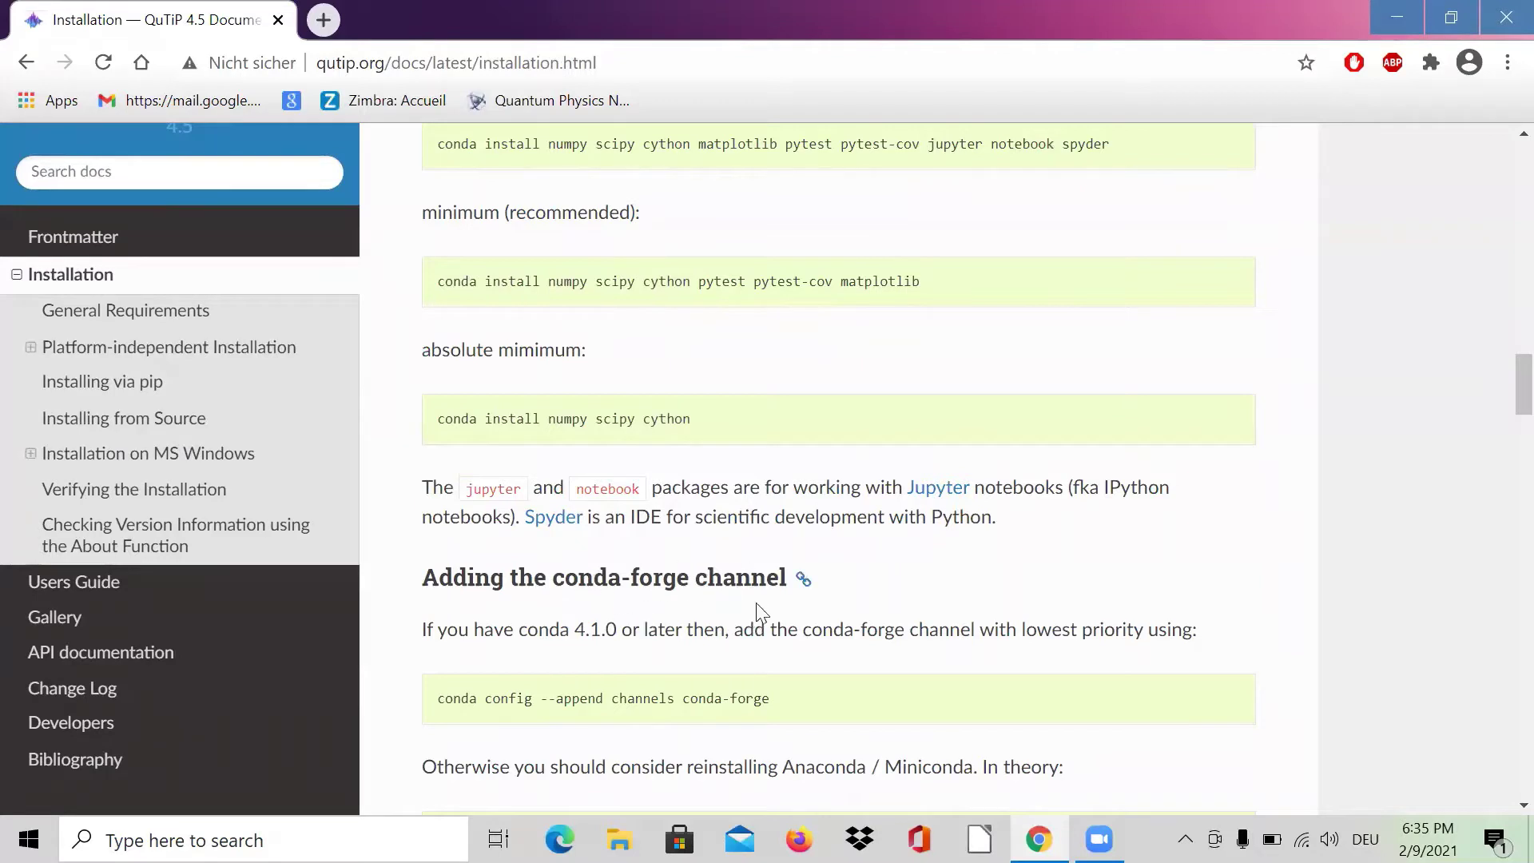
scroll(831, 663, down, 1)
scroll(830, 664, down, 1)
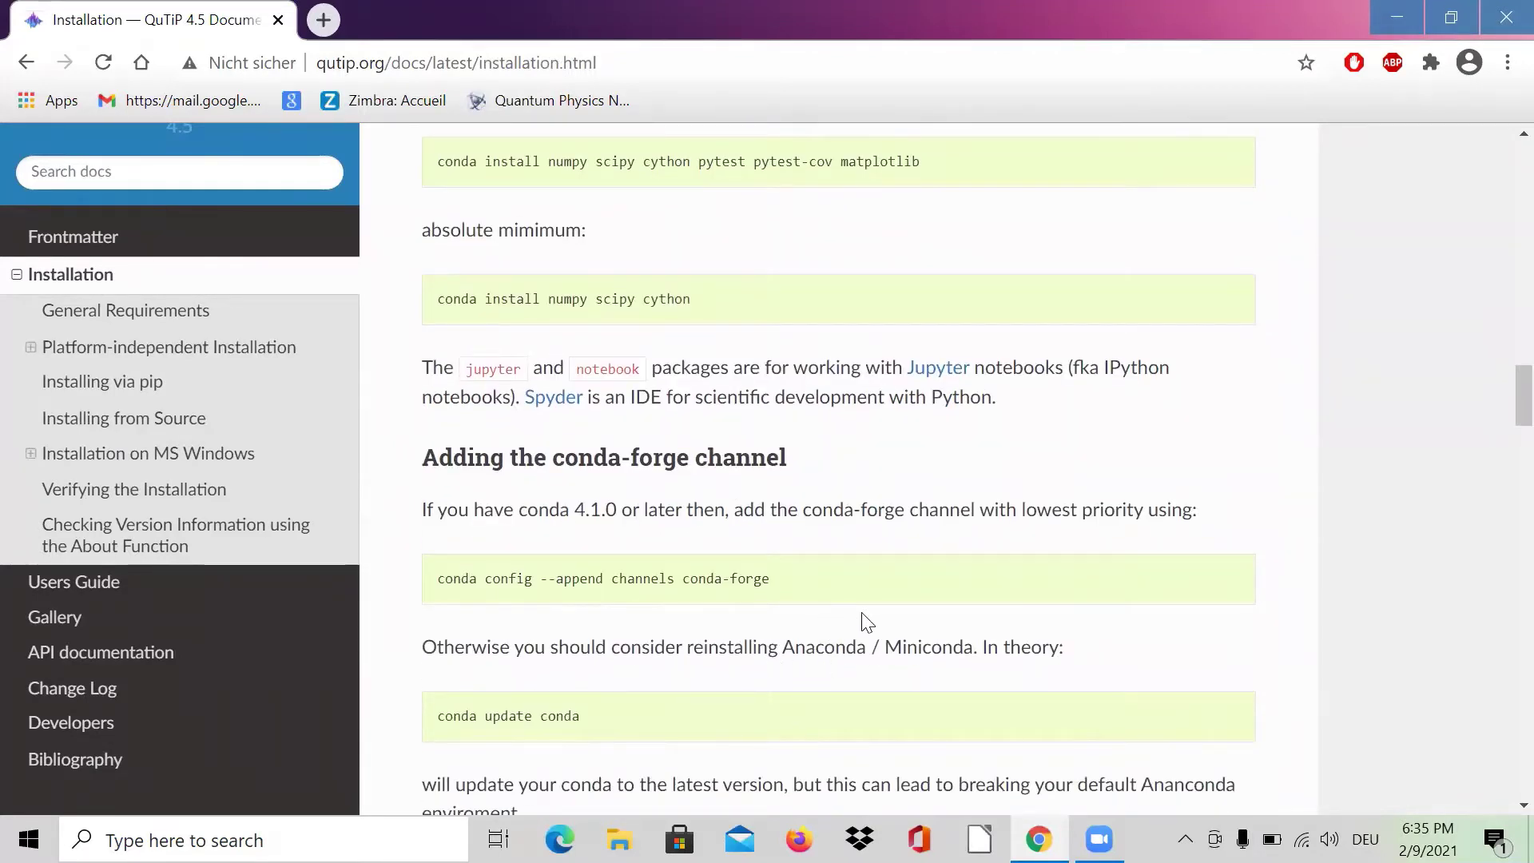
scroll(644, 689, down, 3)
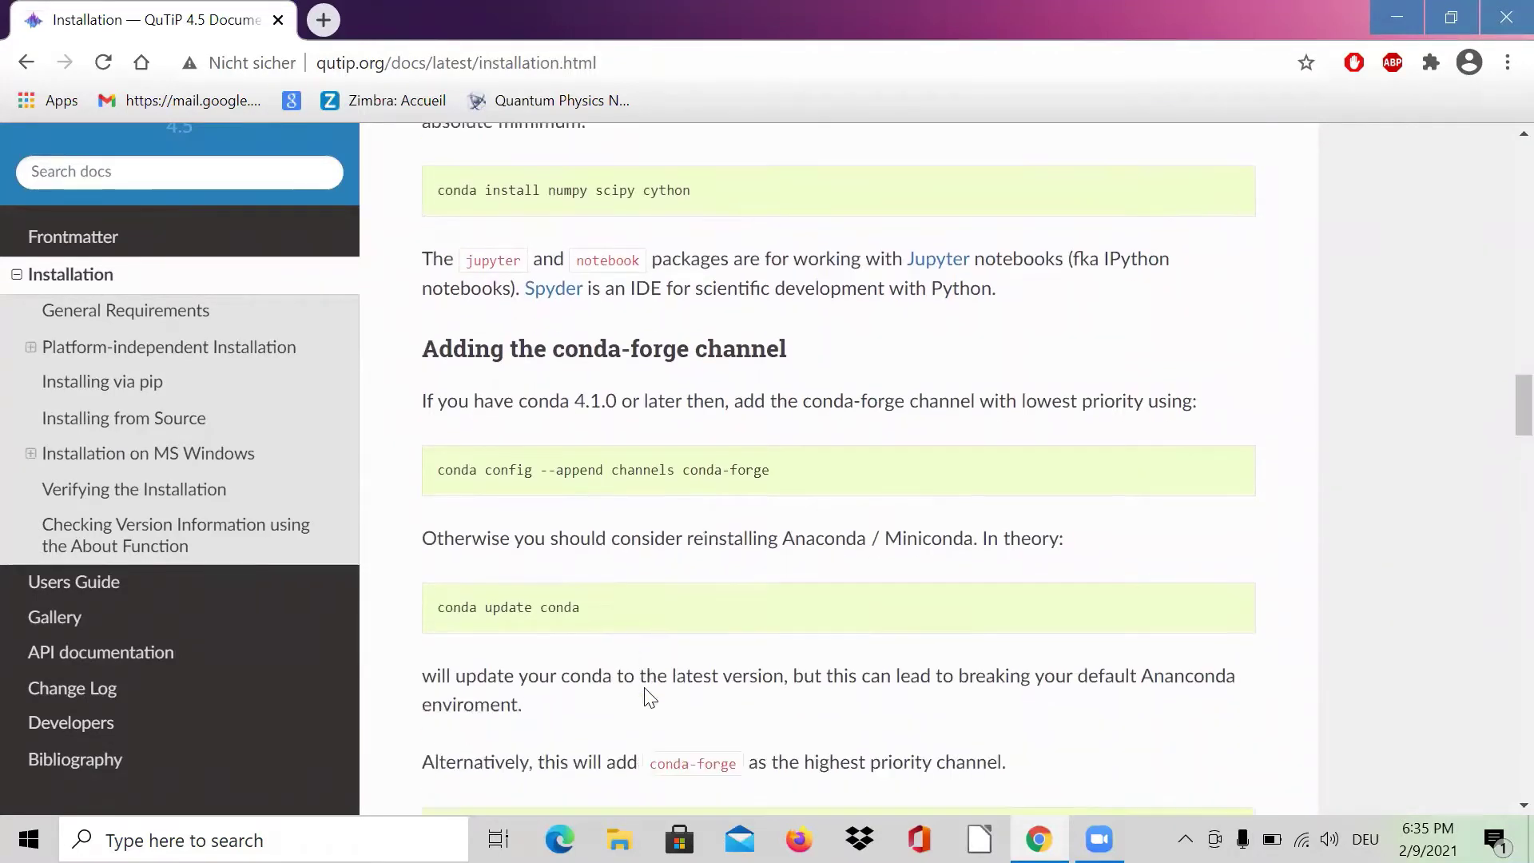
scroll(644, 689, up, 20)
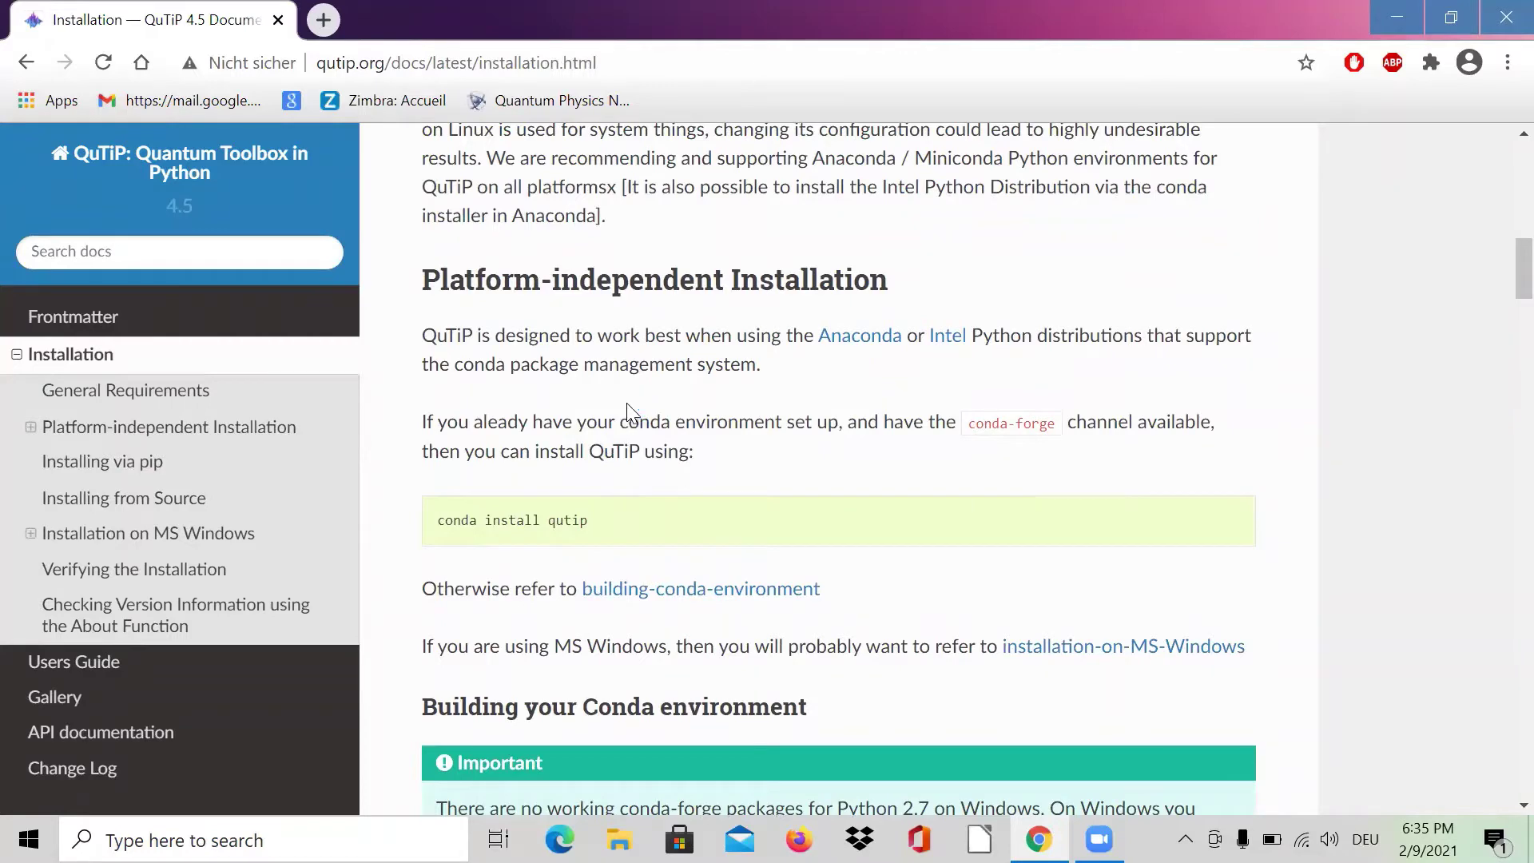
Open the Anaconda website, anaconda.com, in a new browser tab.
click(320, 24)
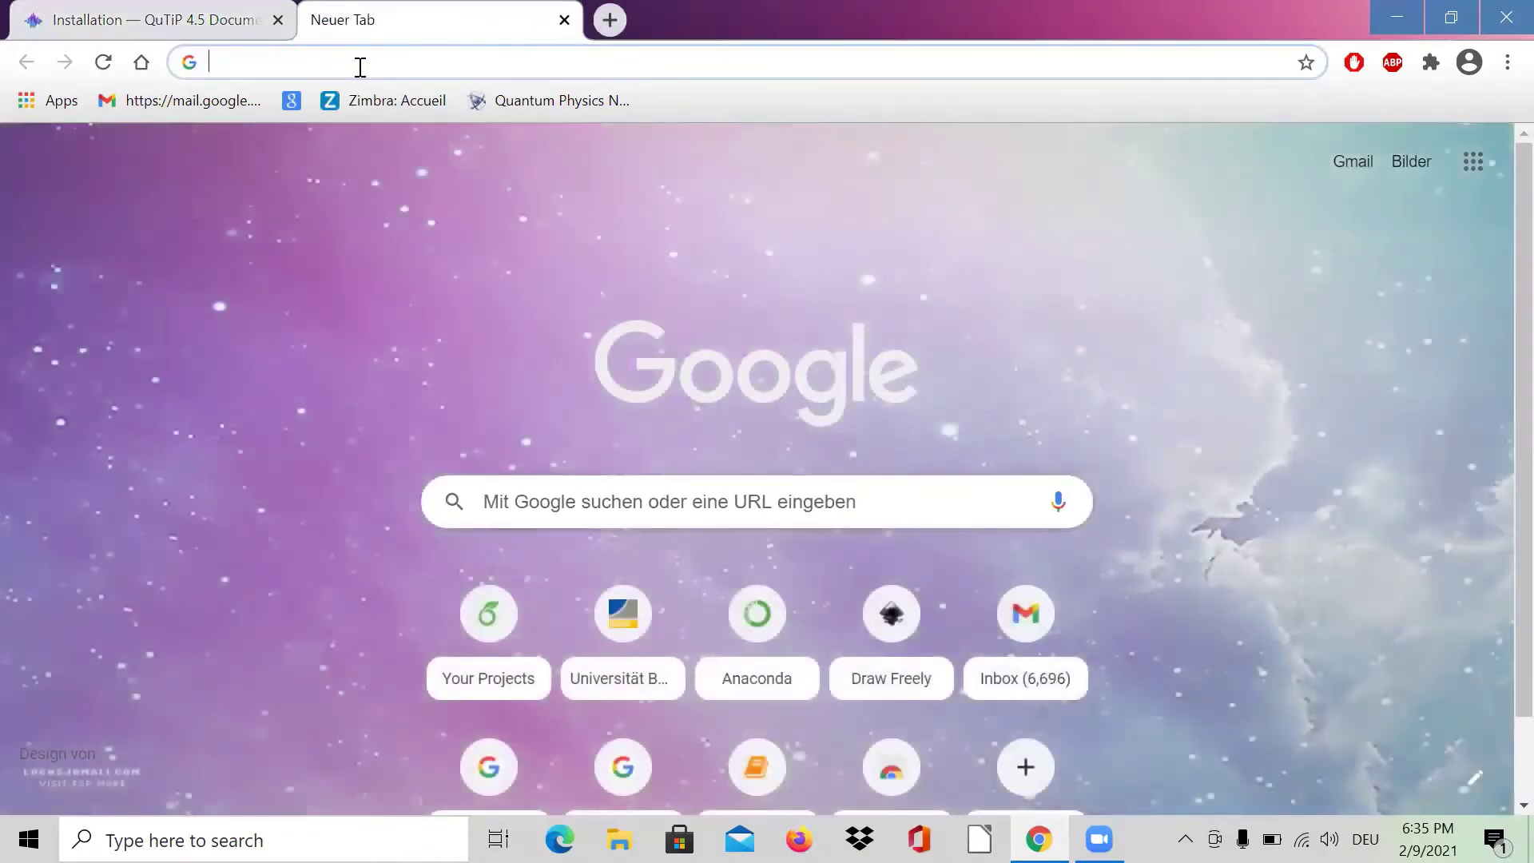
text(anc)
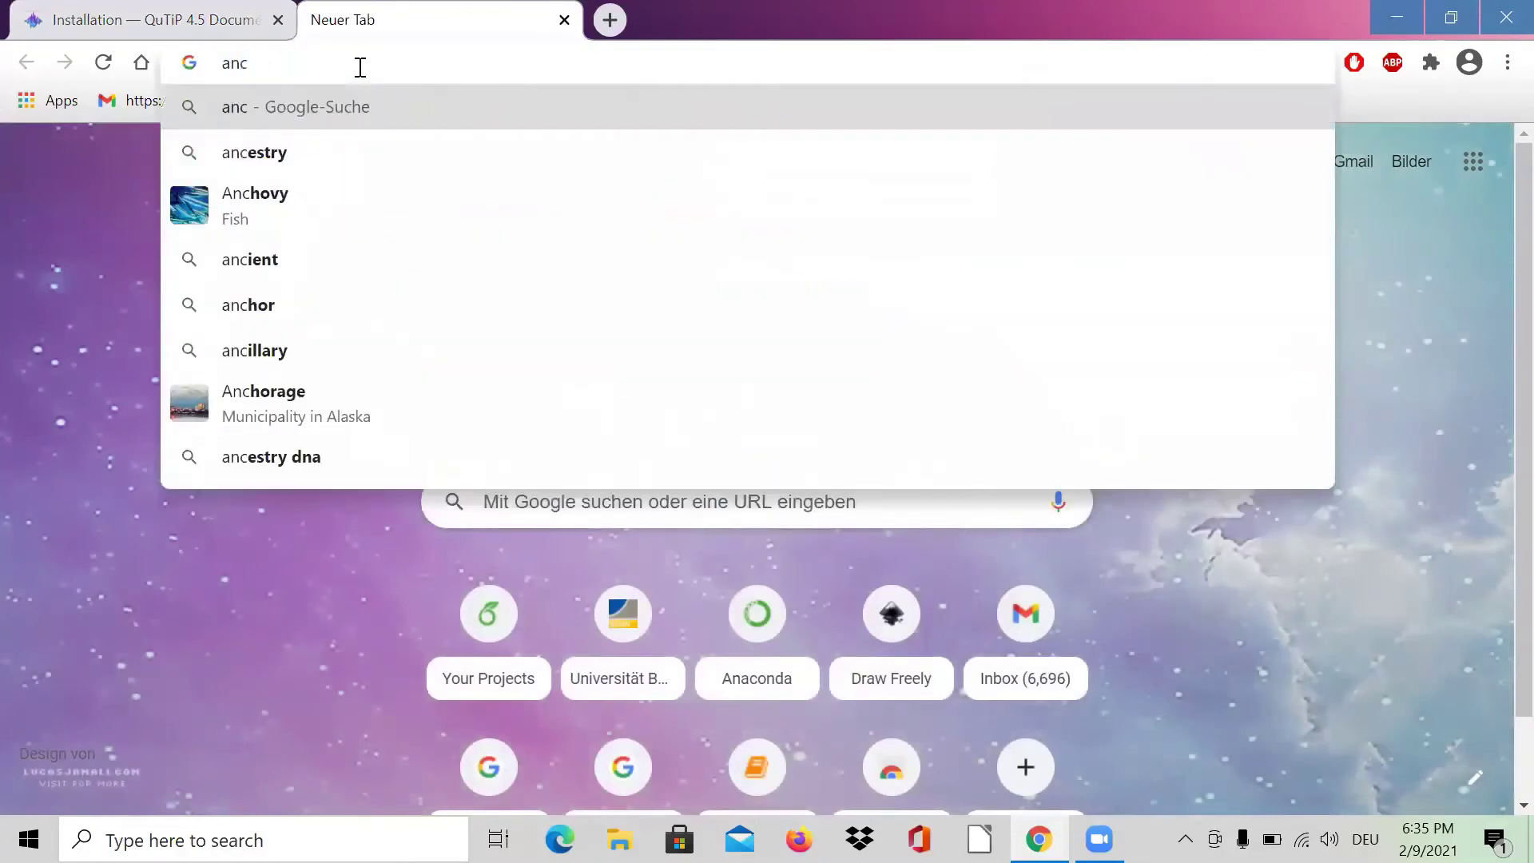
text(aco)
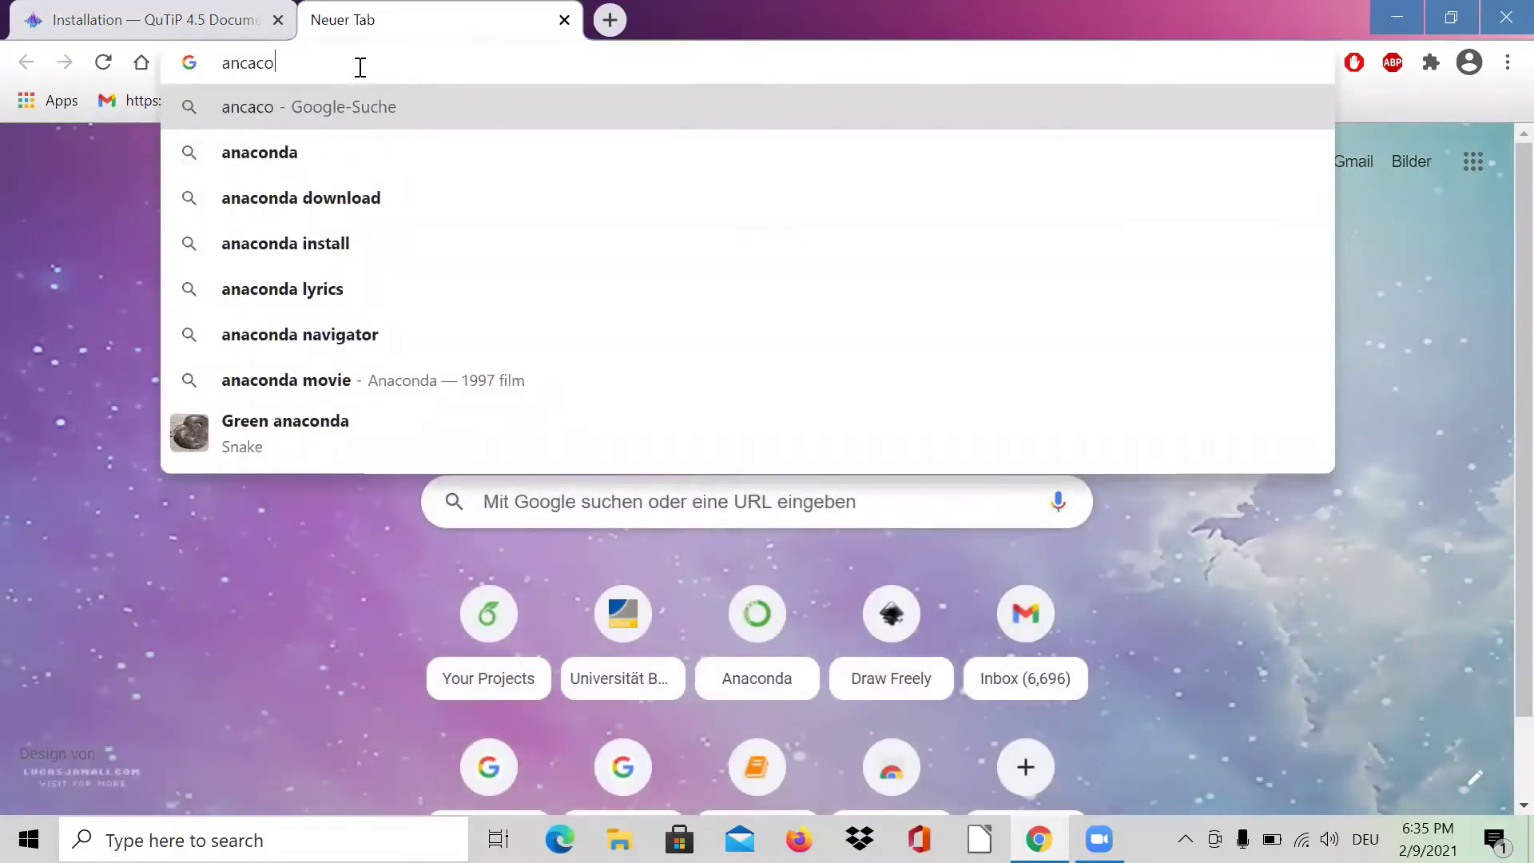
text(nda.co)
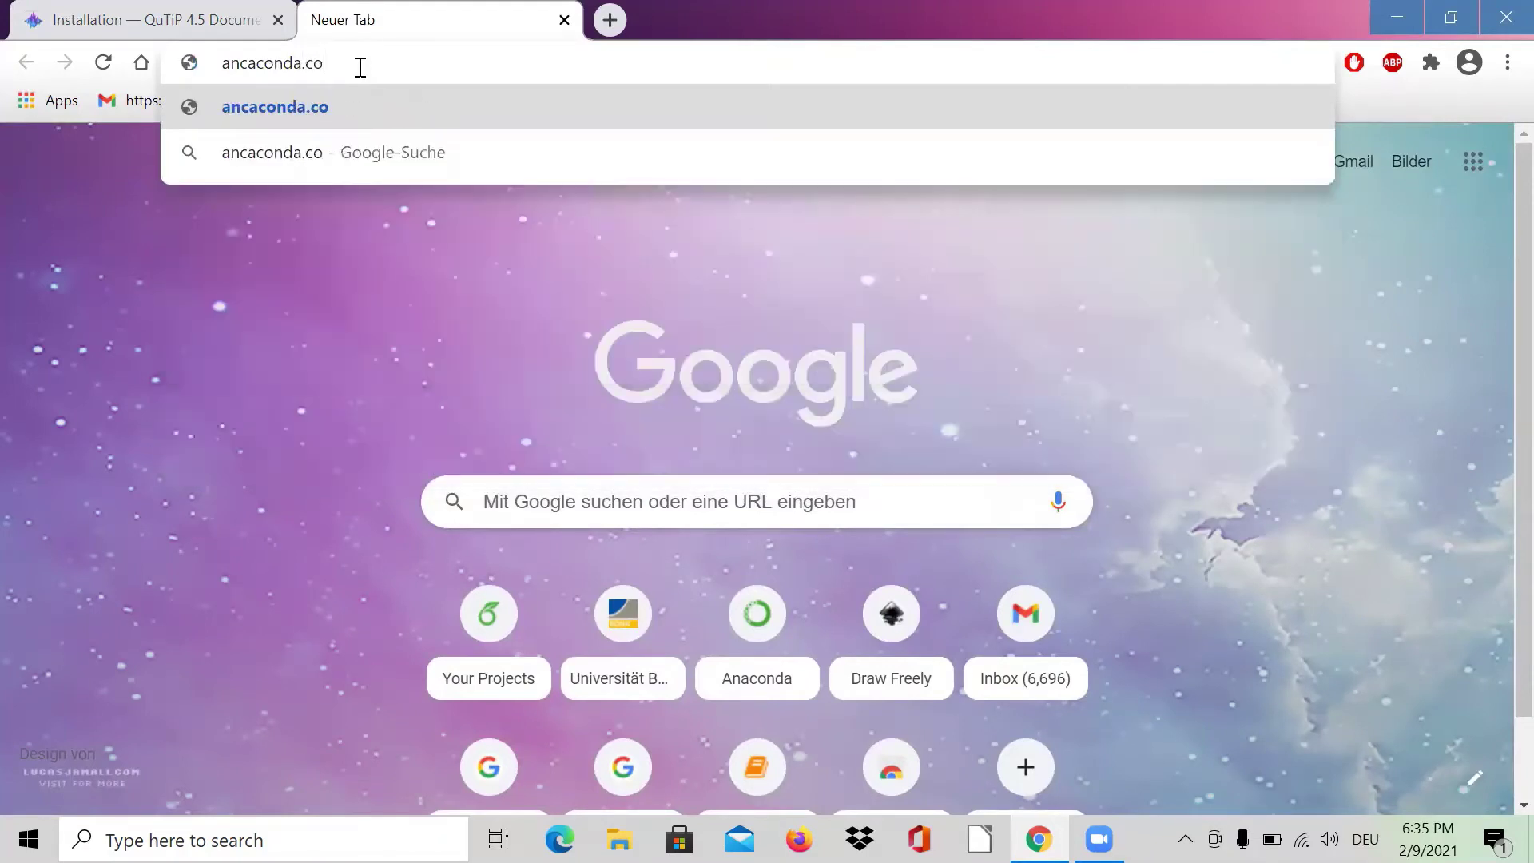
text(m)
key(Return)
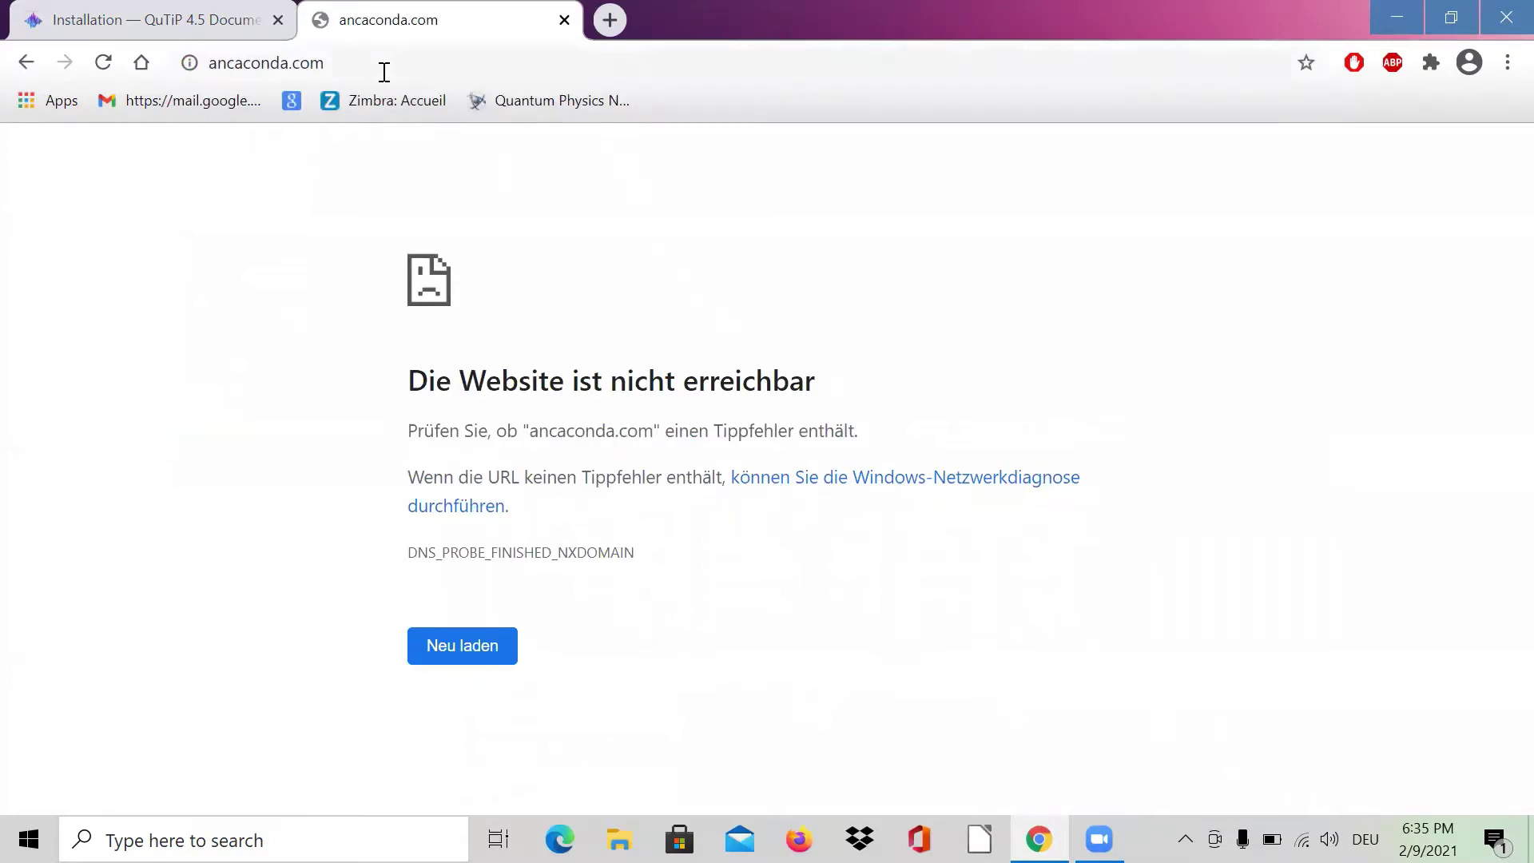
click(333, 63)
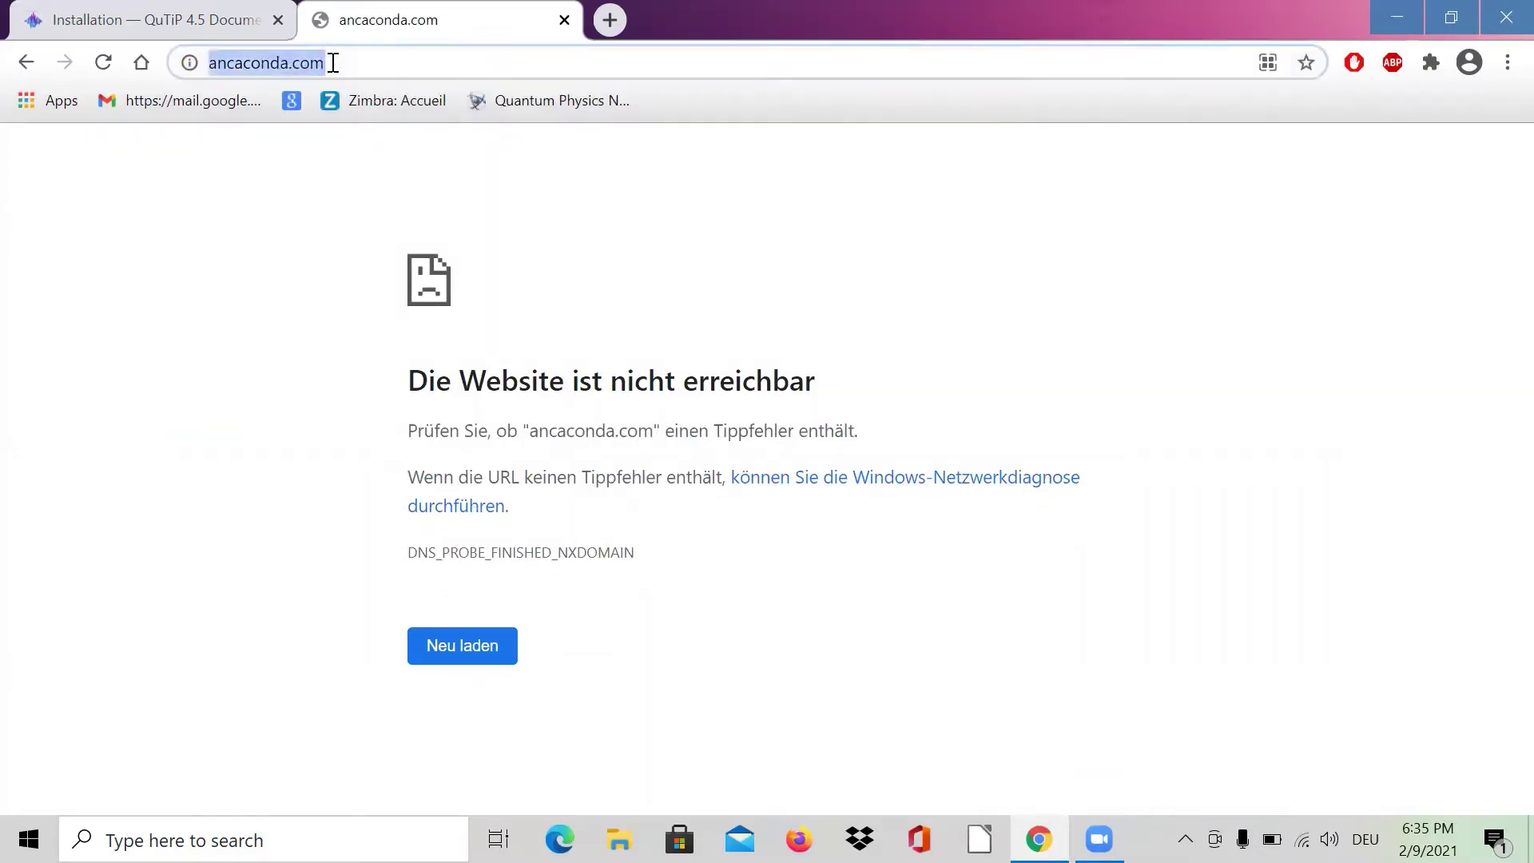
key(BackSpace)
text(ana)
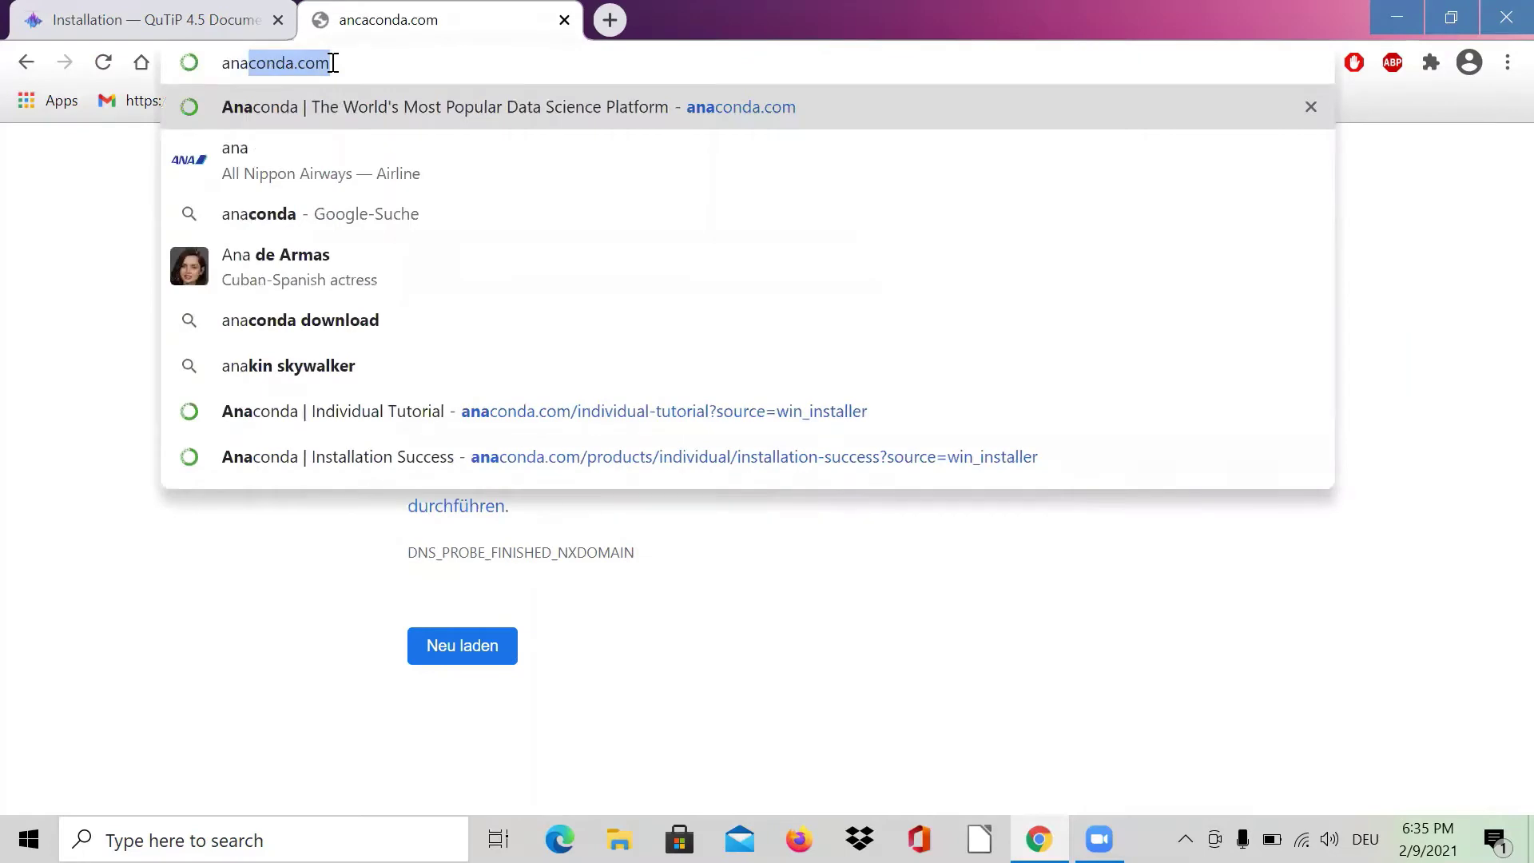
key(Return)
Go to Anaconda's Individual Edition product page and download the 64-Bit Graphical Installer for Windows with Python 3.8.
mouse_move(364, 171)
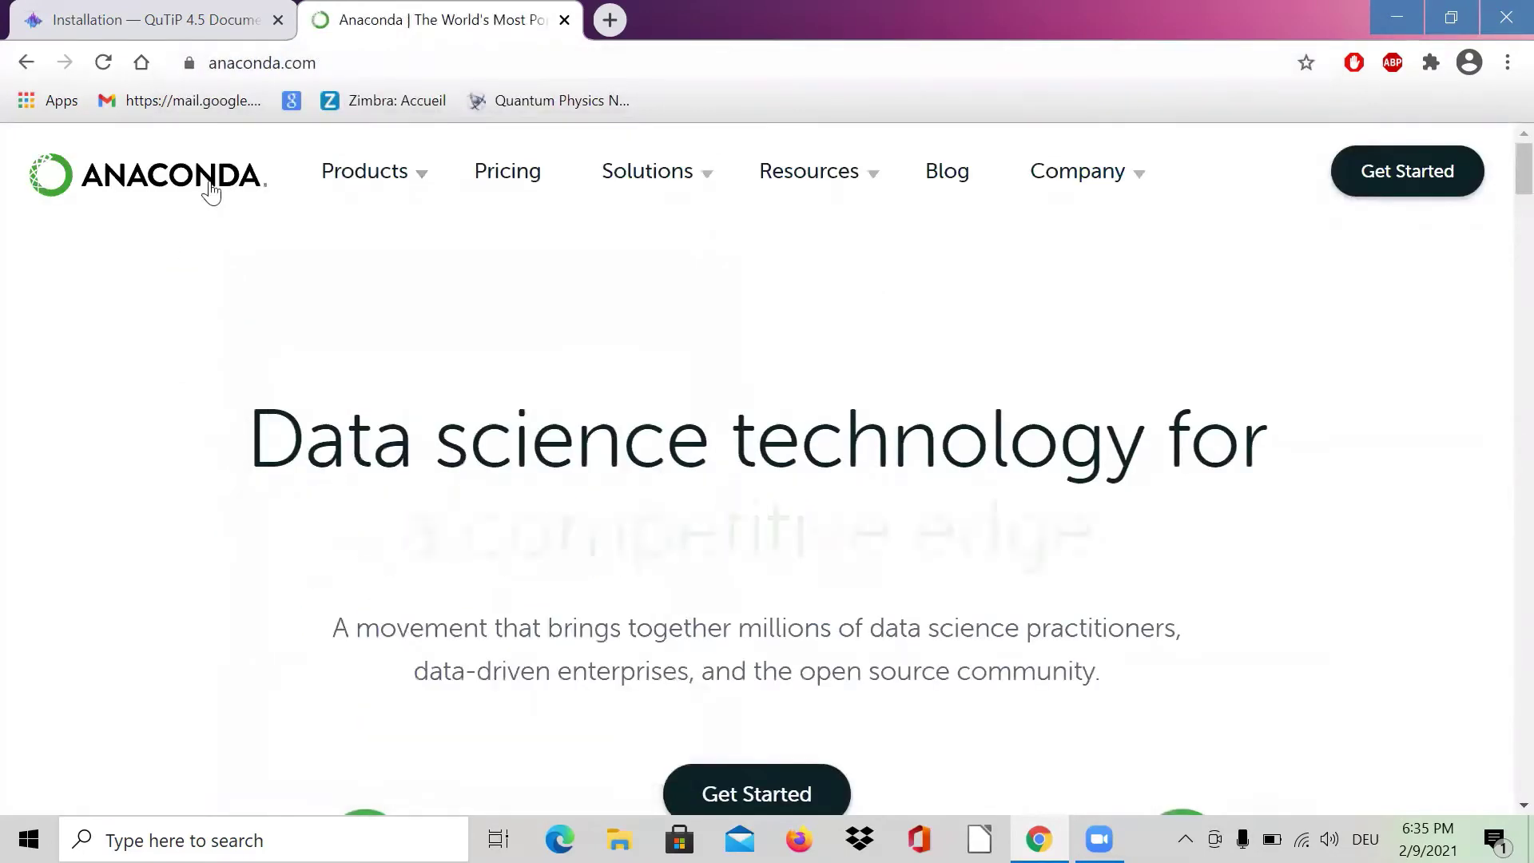
mouse_move(300, 168)
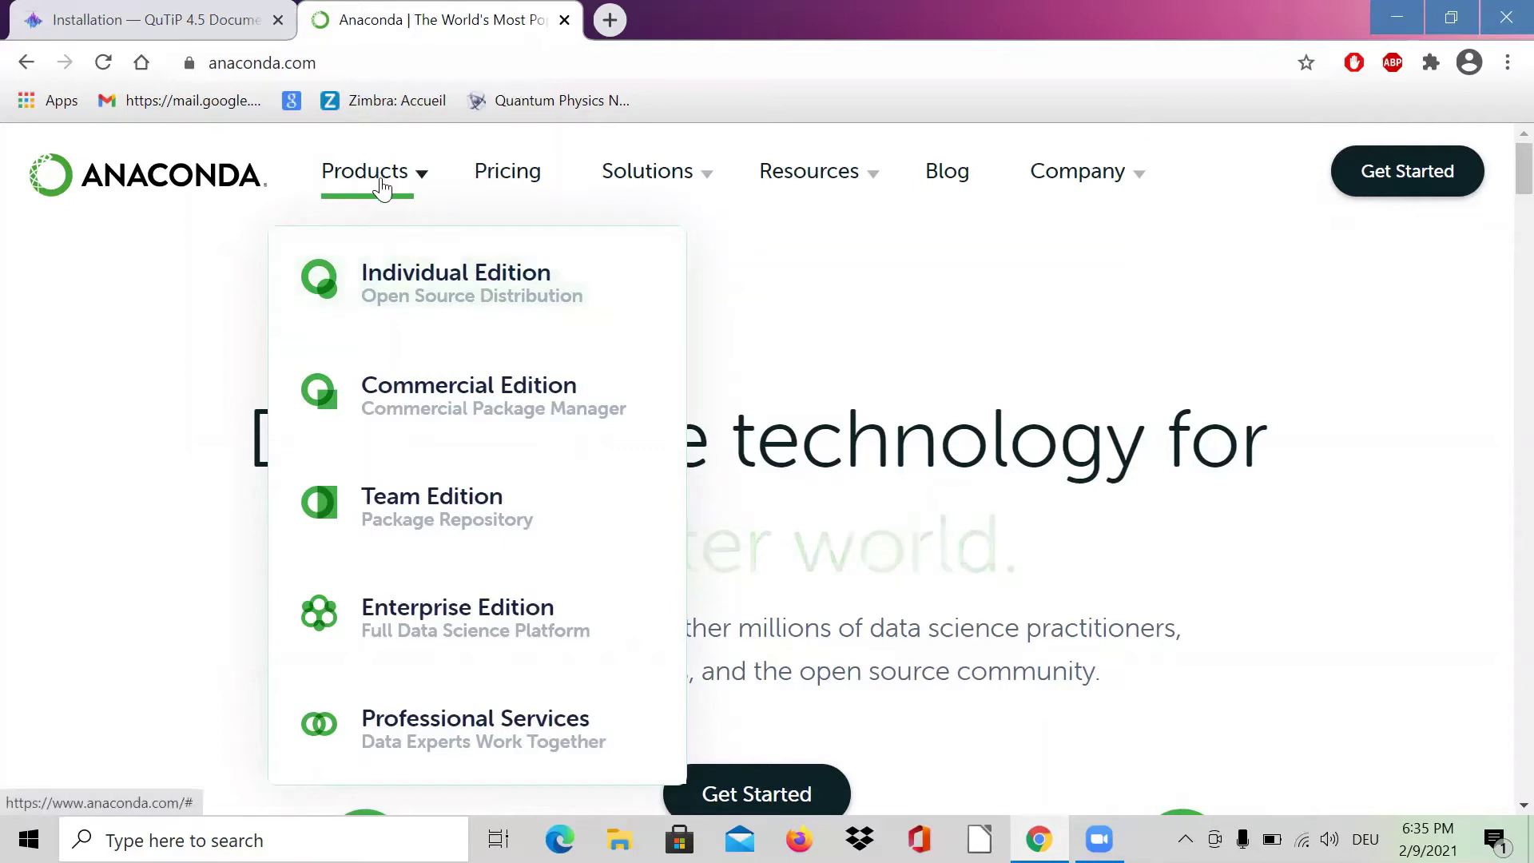
click(424, 274)
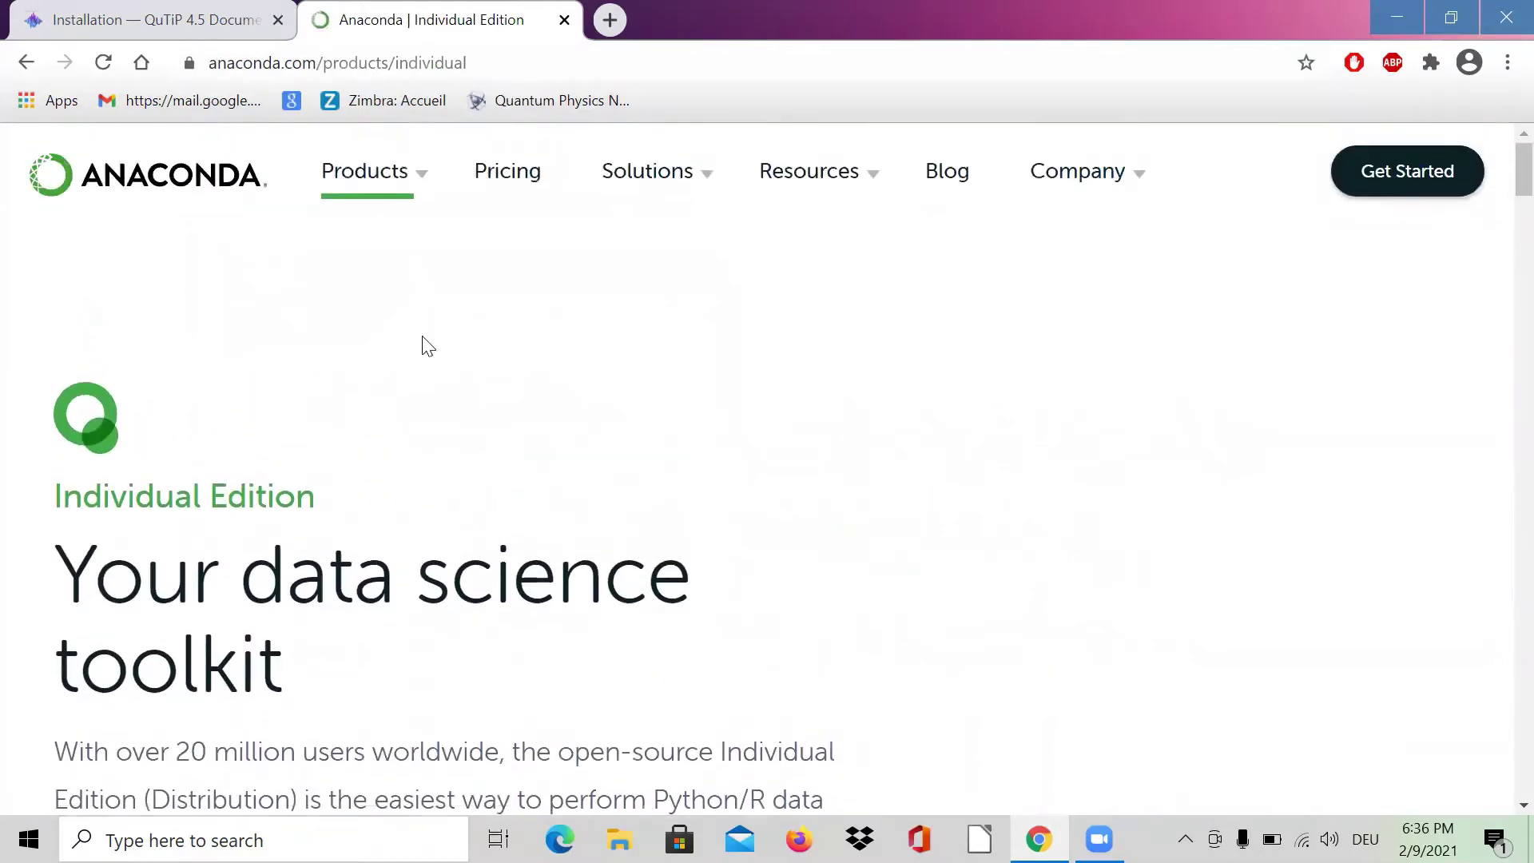
scroll(429, 346, down, 2)
scroll(428, 340, down, 1)
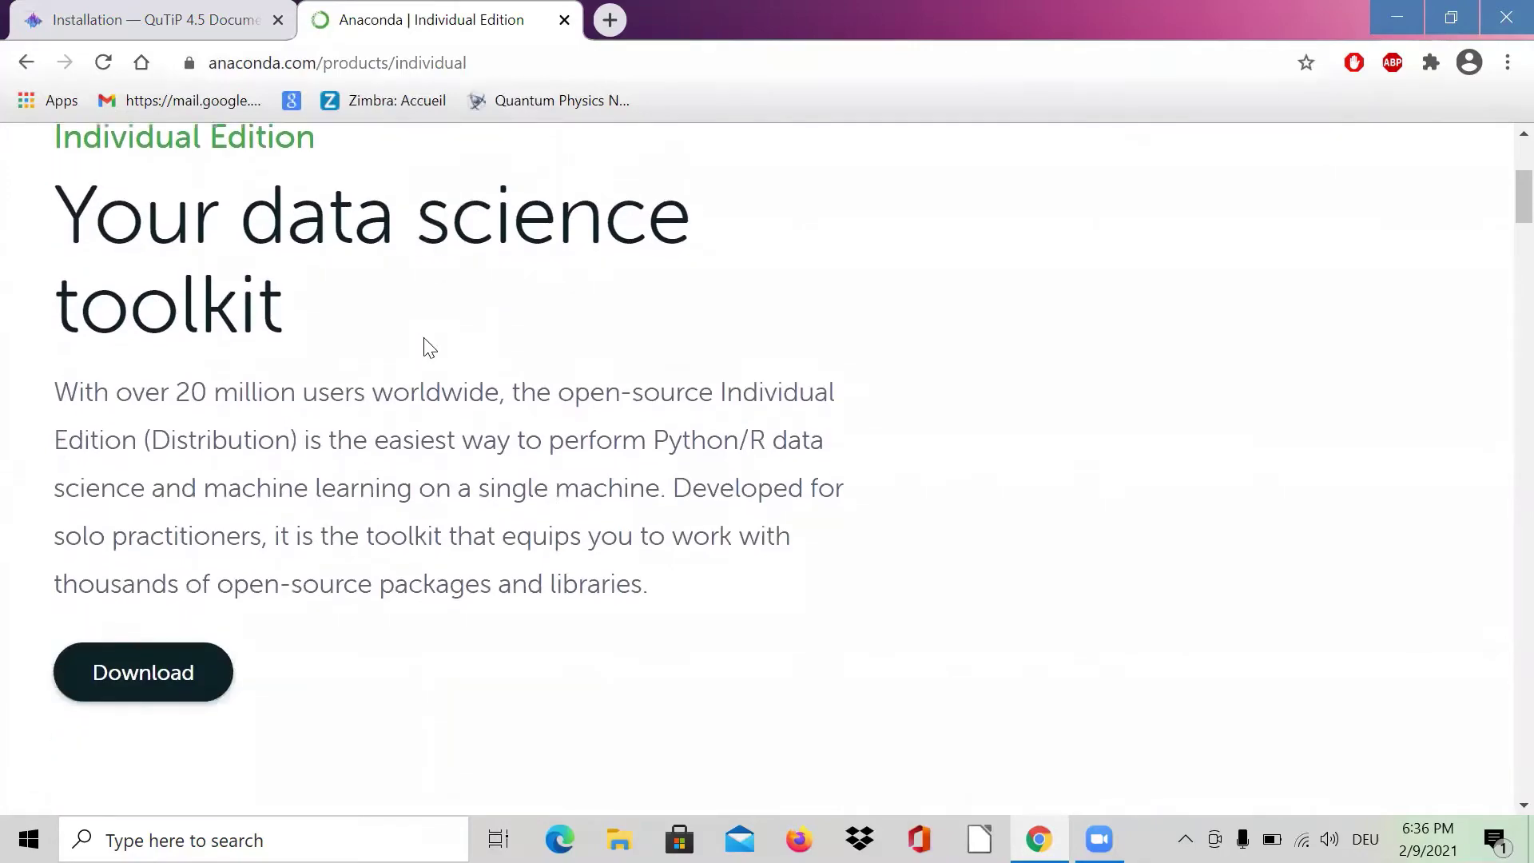
scroll(428, 360, down, 3)
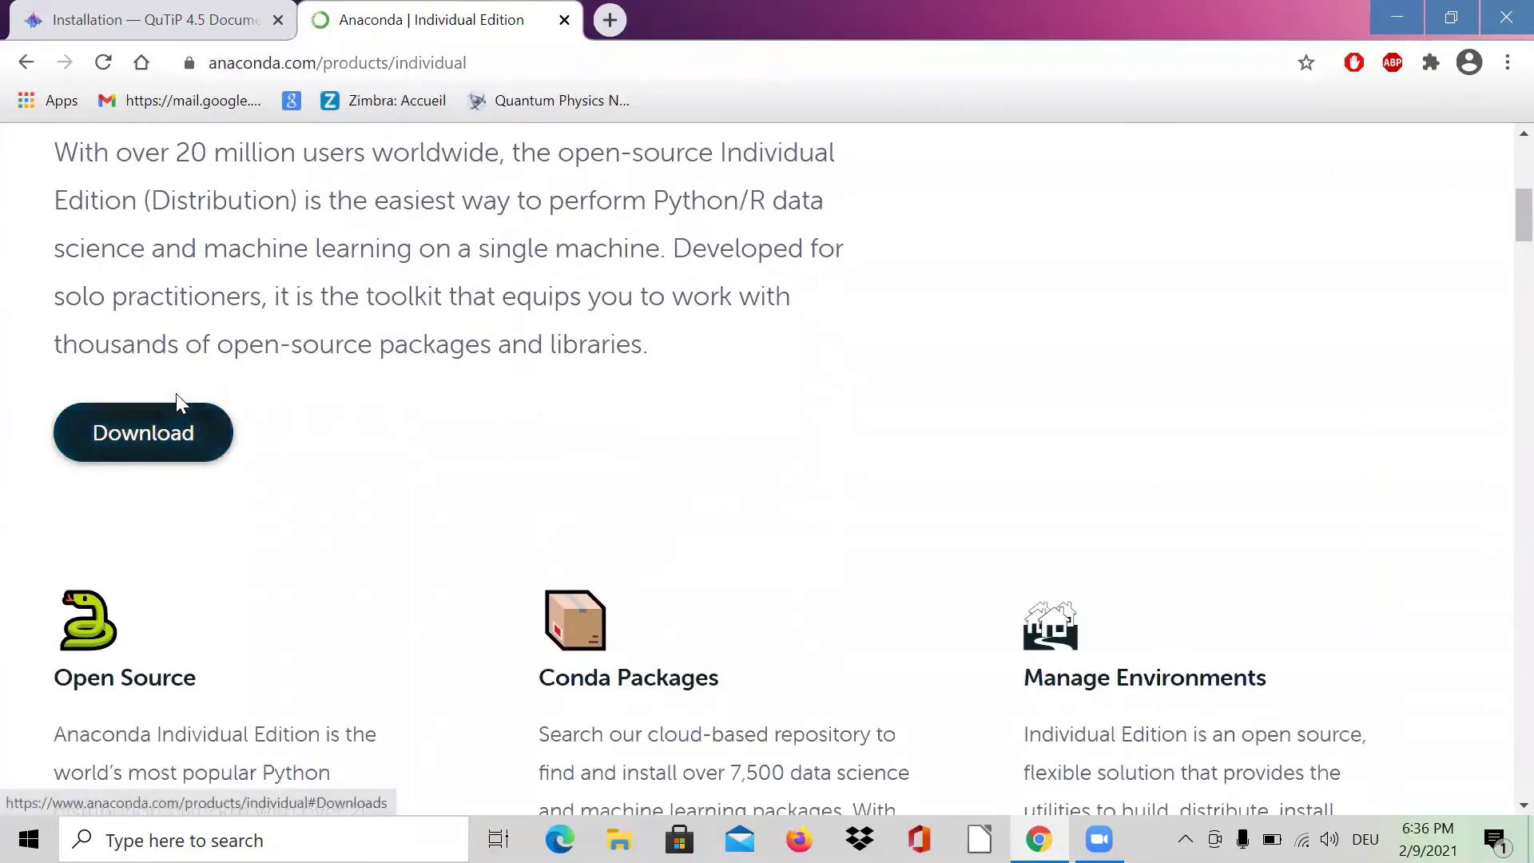
click(166, 447)
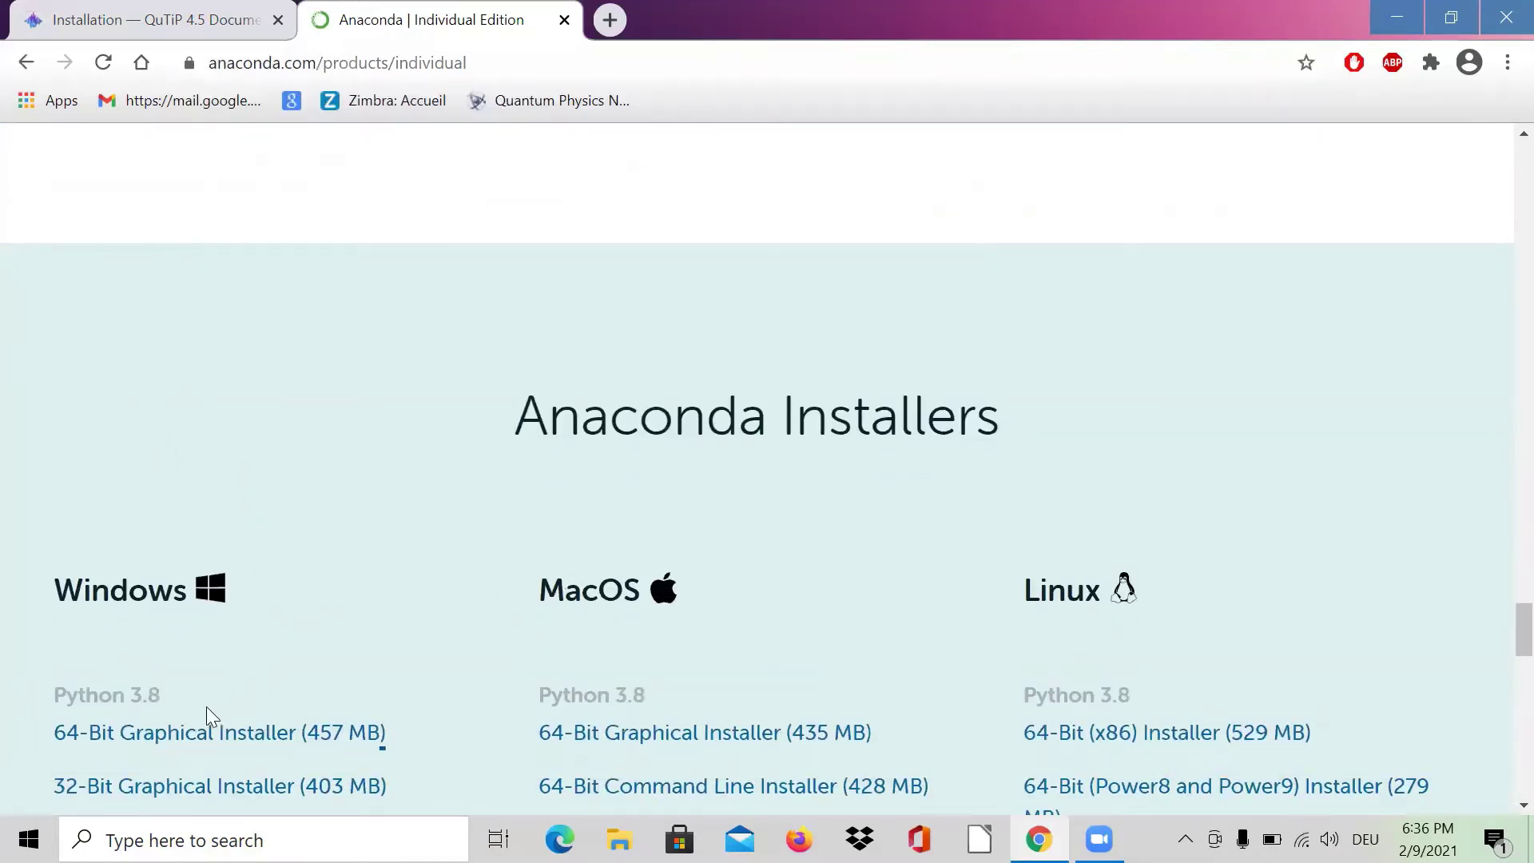
click(253, 730)
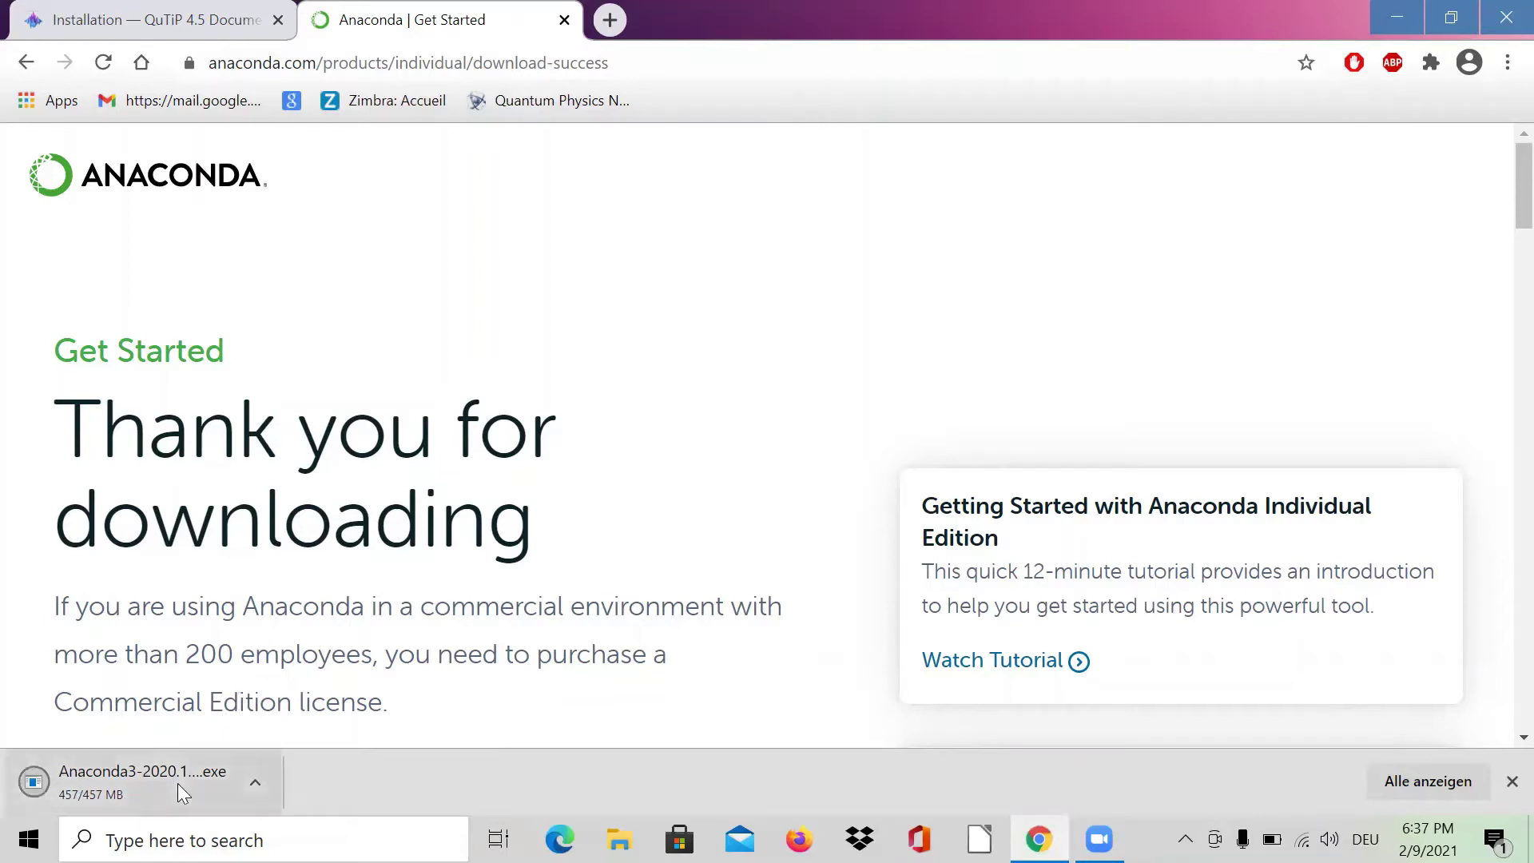
Run the downloaded Anaconda3 installer and accept its license agreement.
click(256, 782)
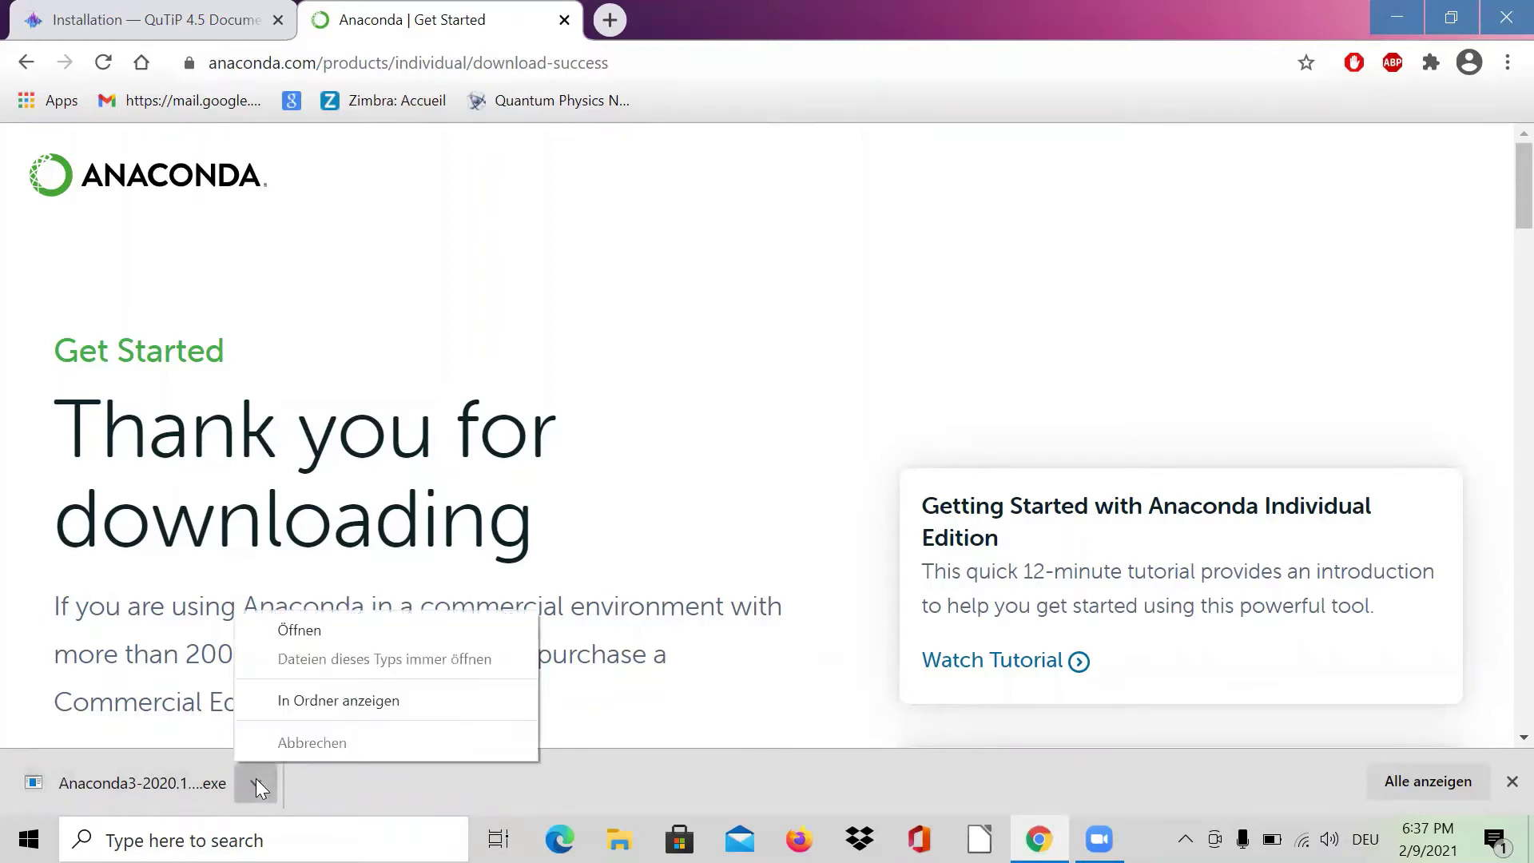
click(286, 628)
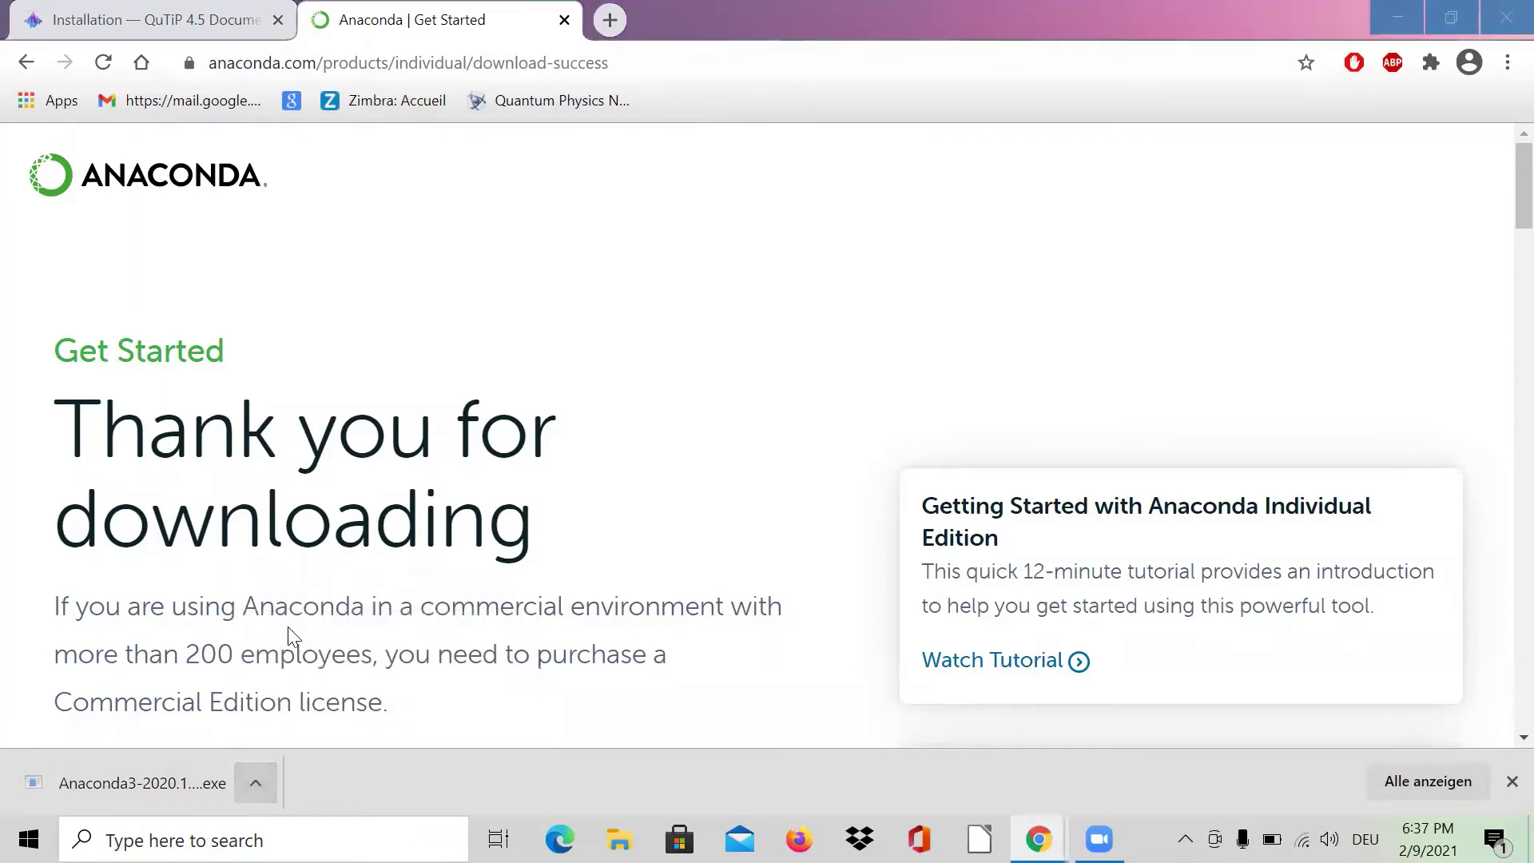
click(569, 401)
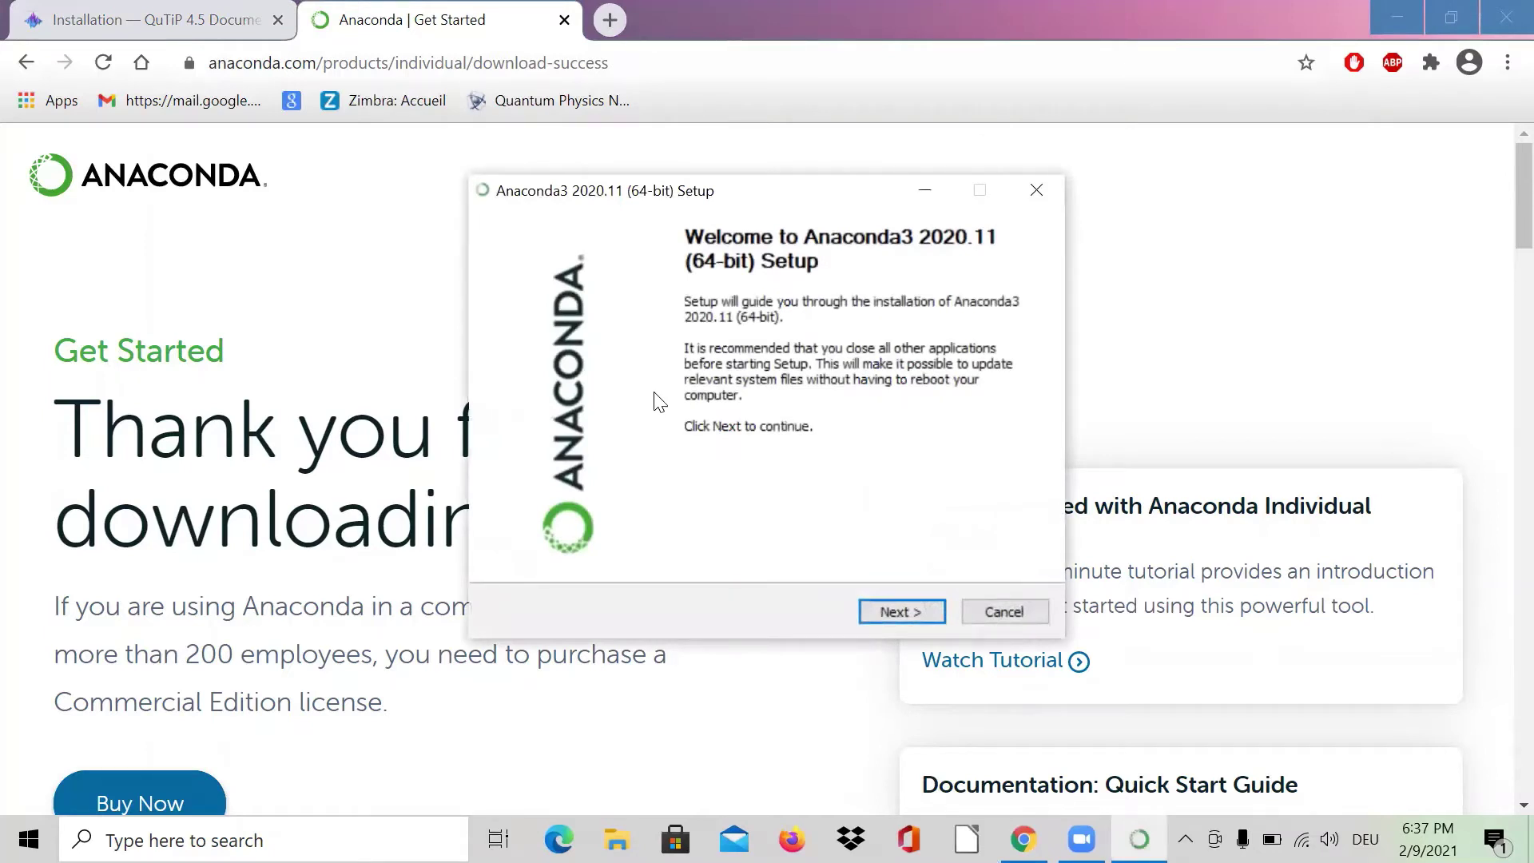
click(913, 611)
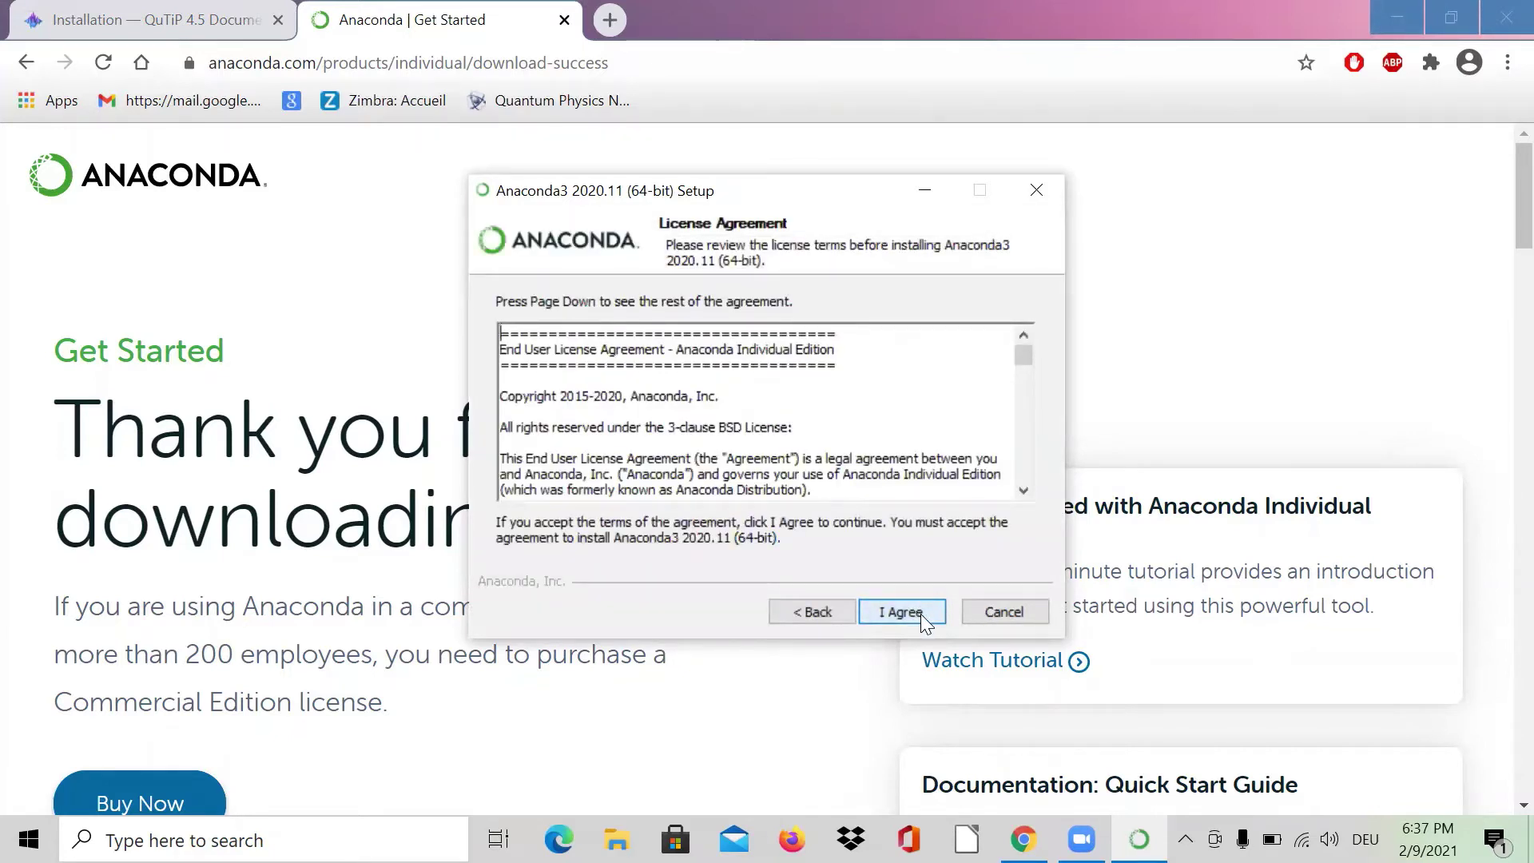
click(921, 614)
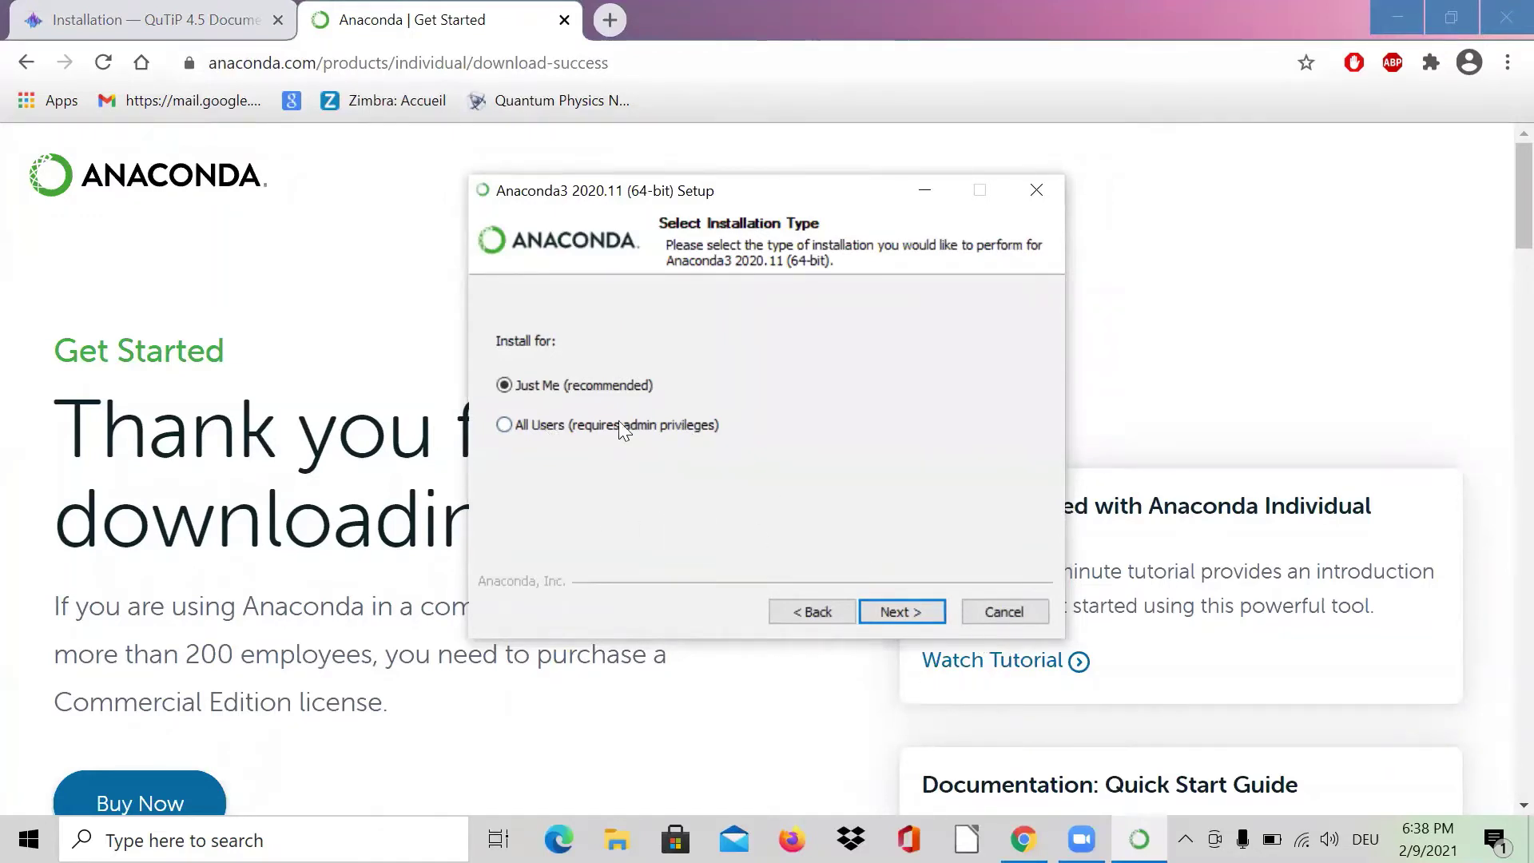
Install Anaconda3 for Just Me in the default folder, adding it to the PATH variable but not registering it as default Python 3.8.
click(918, 605)
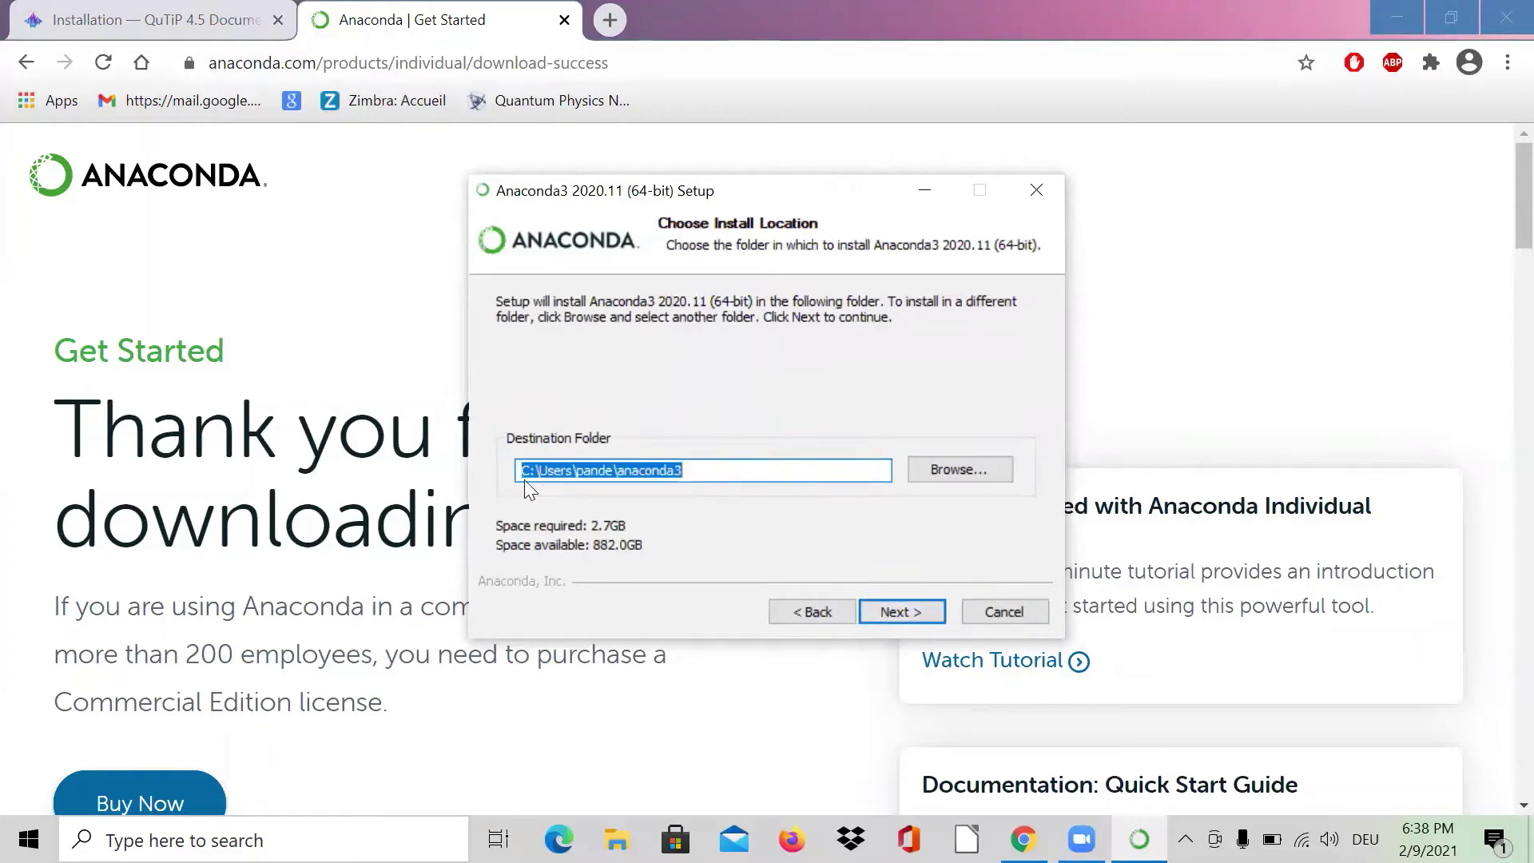
click(927, 609)
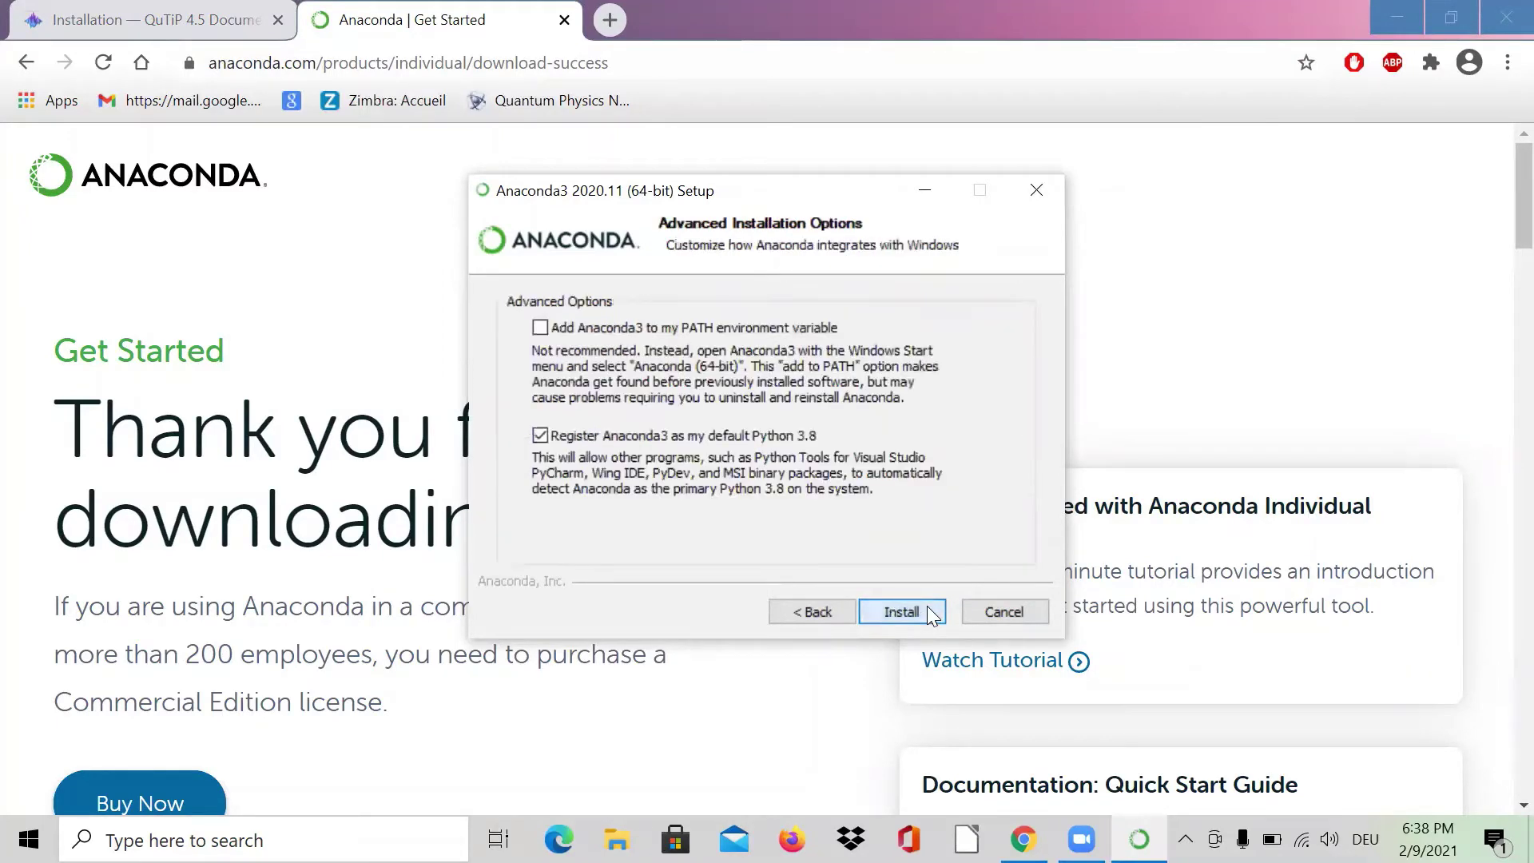
click(541, 327)
click(542, 434)
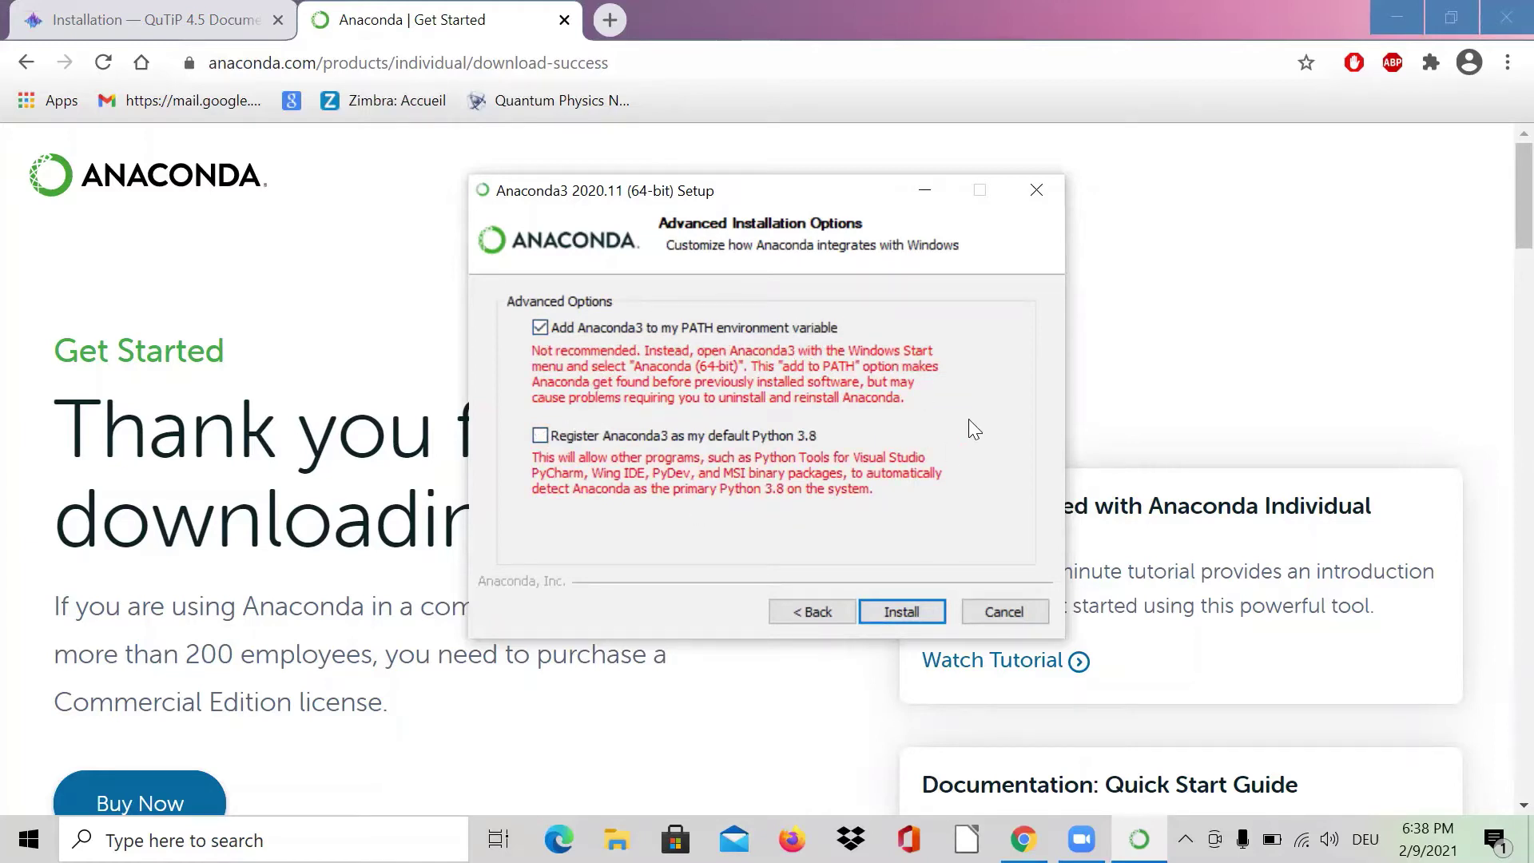
click(925, 602)
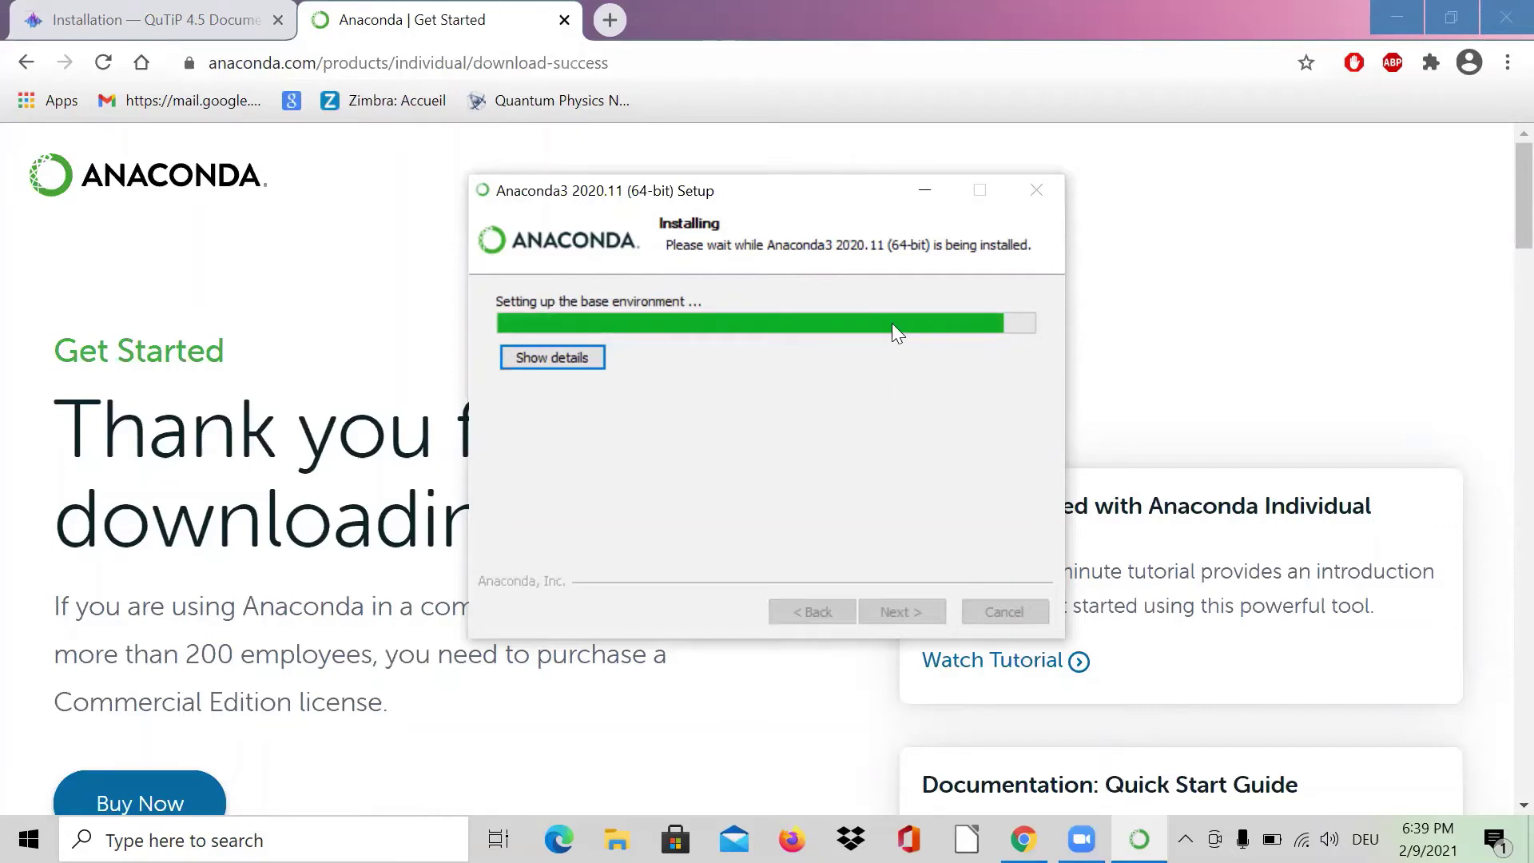
Return to the QuTiP installation guide while Anaconda3 installs.
click(100, 18)
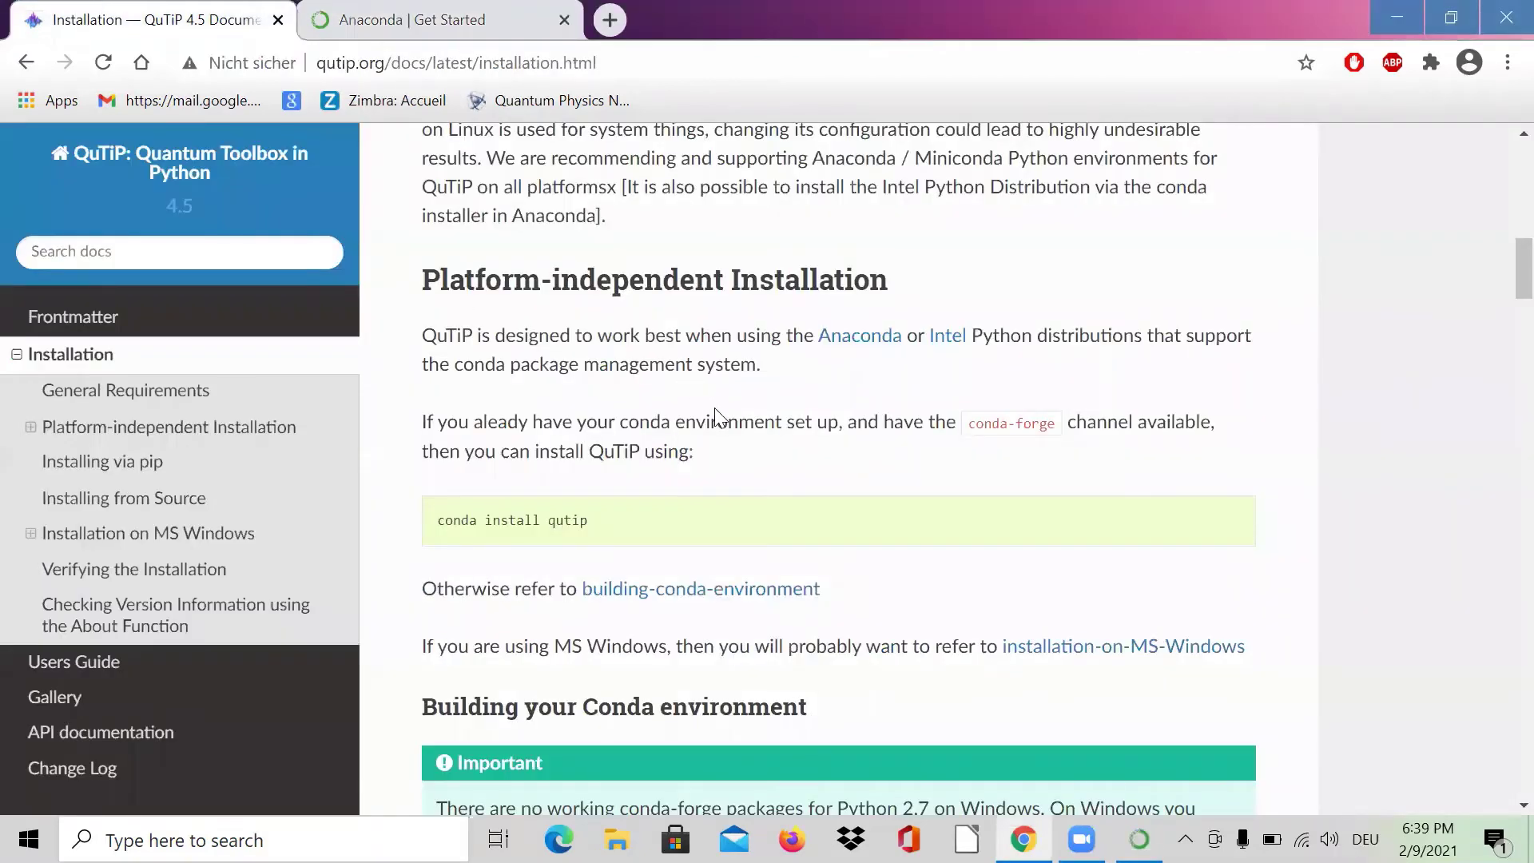
Read the guide's sections on building the conda environment, required packages and the conda-forge channel, checking the Anaconda3 installation progress in between.
scroll(715, 417, down, 4)
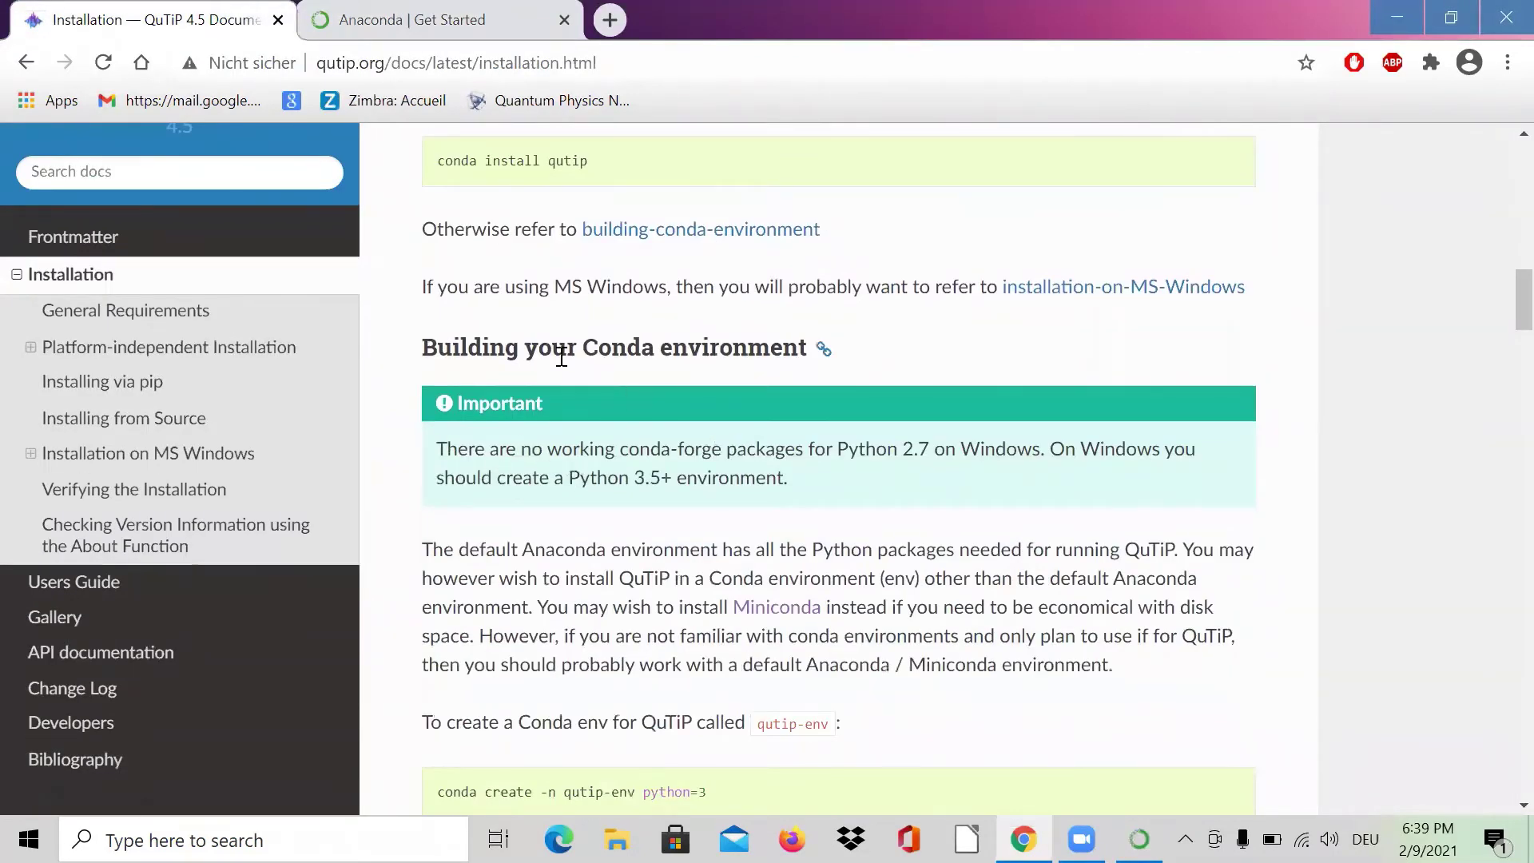
scroll(637, 382, down, 3)
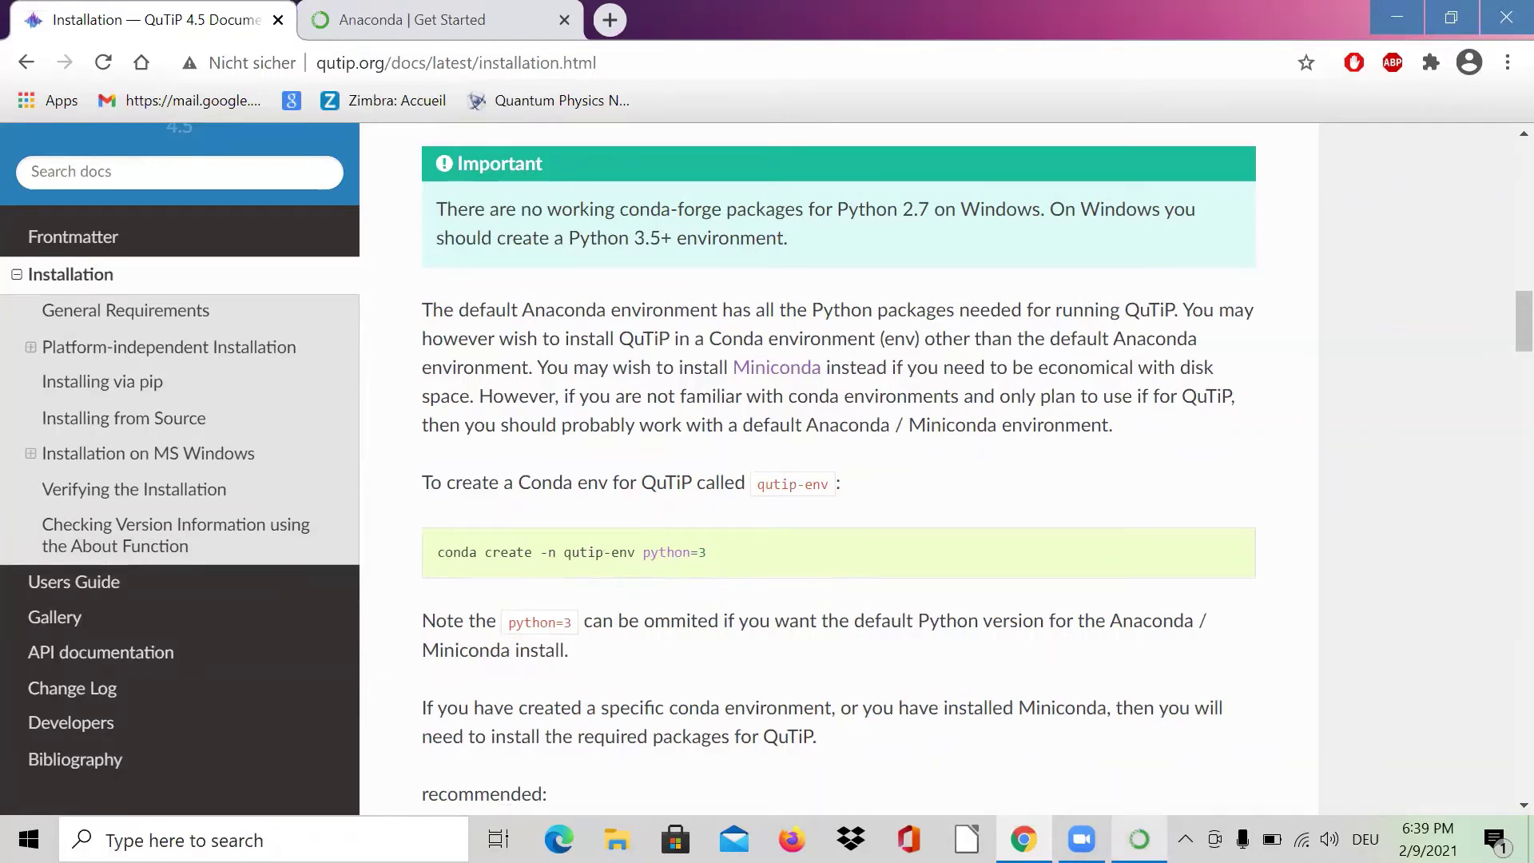
click(1078, 771)
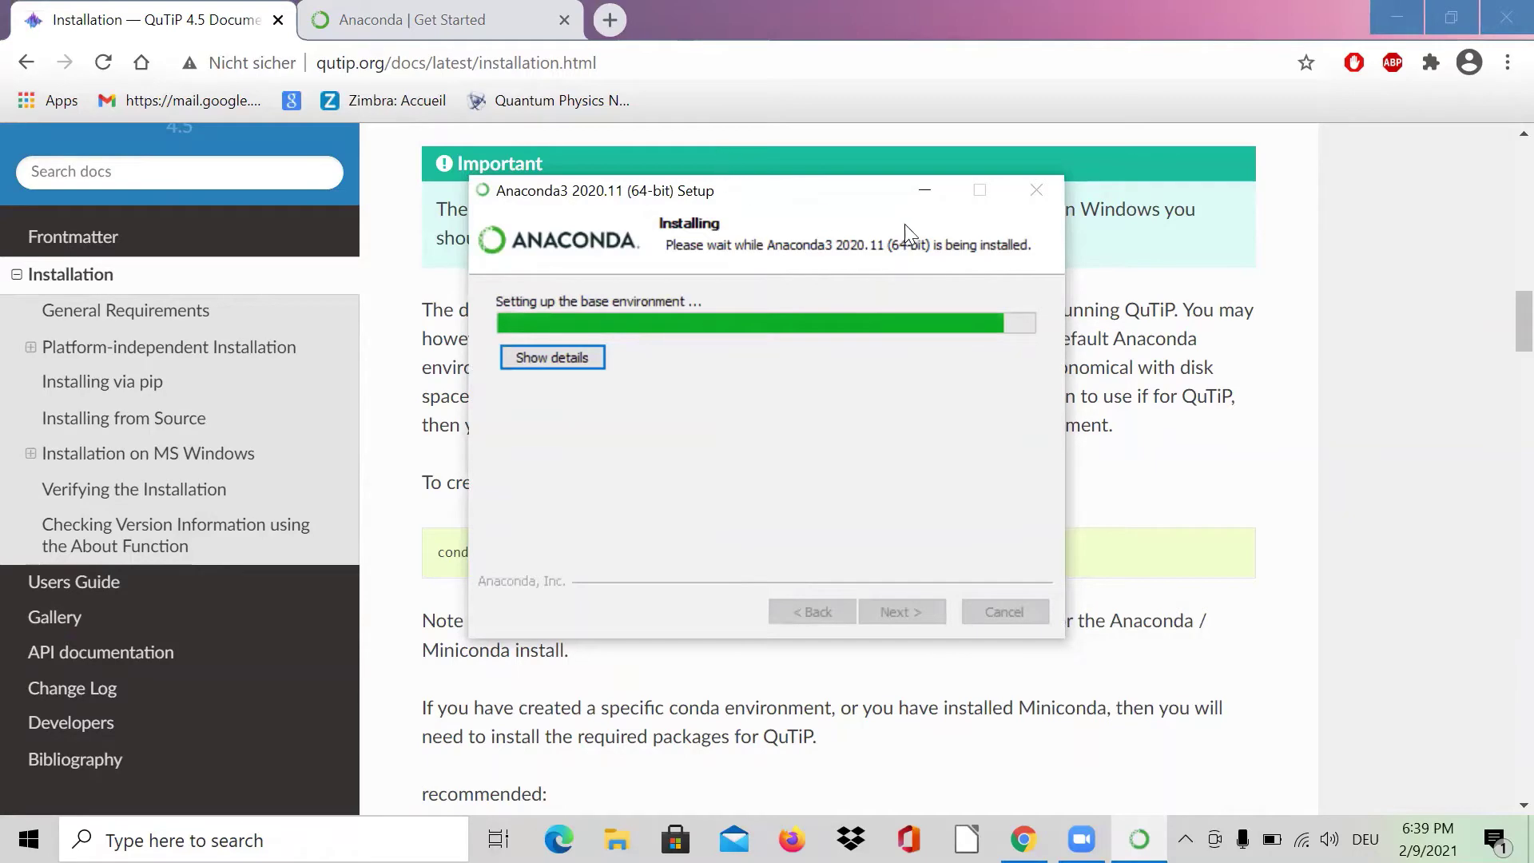
click(926, 192)
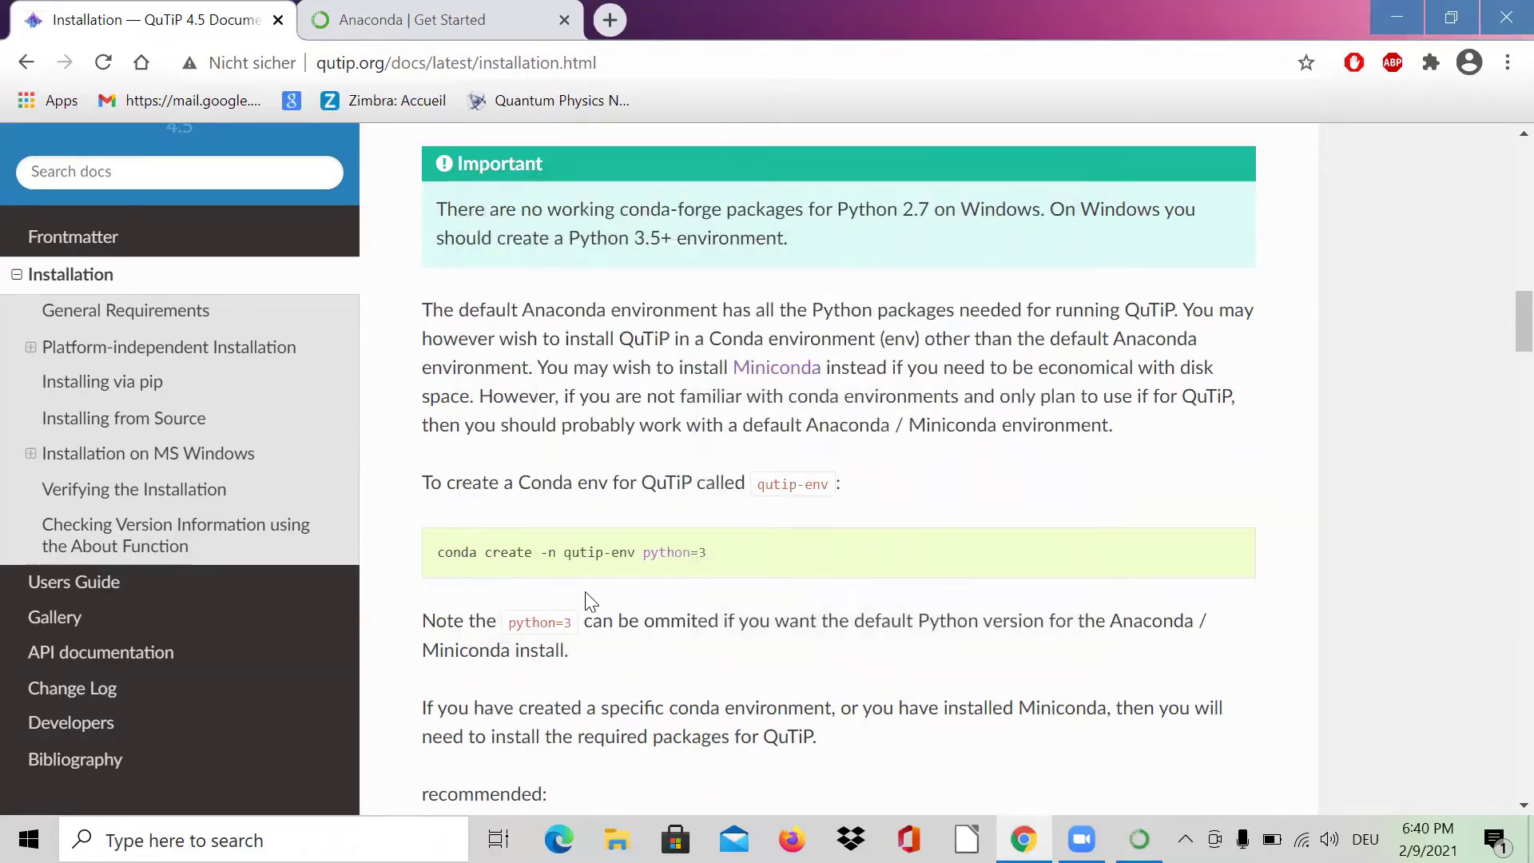
scroll(803, 594, down, 5)
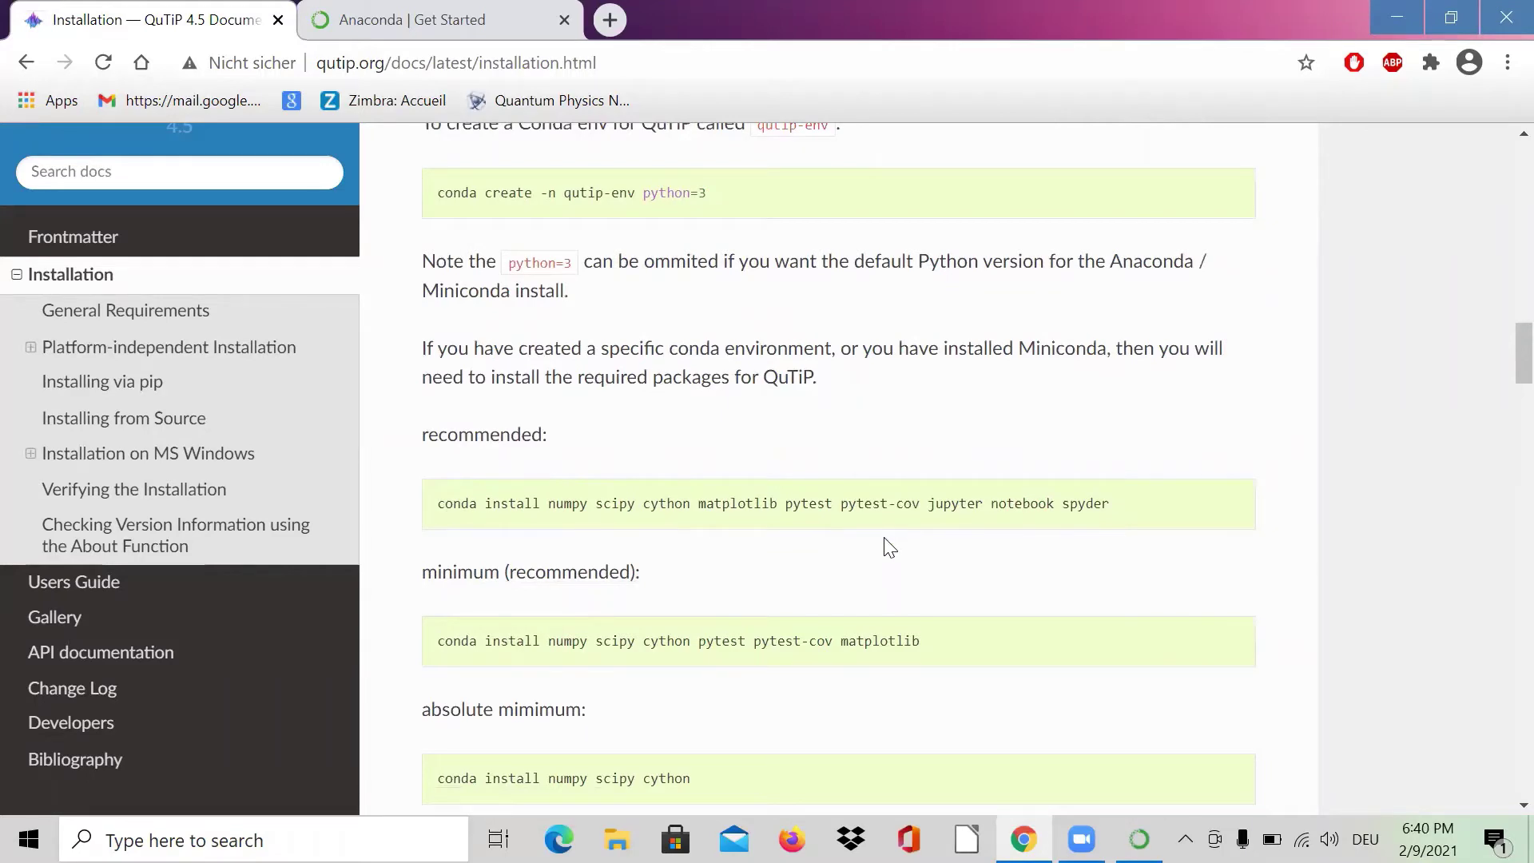
scroll(886, 543, up, 1)
click(1139, 839)
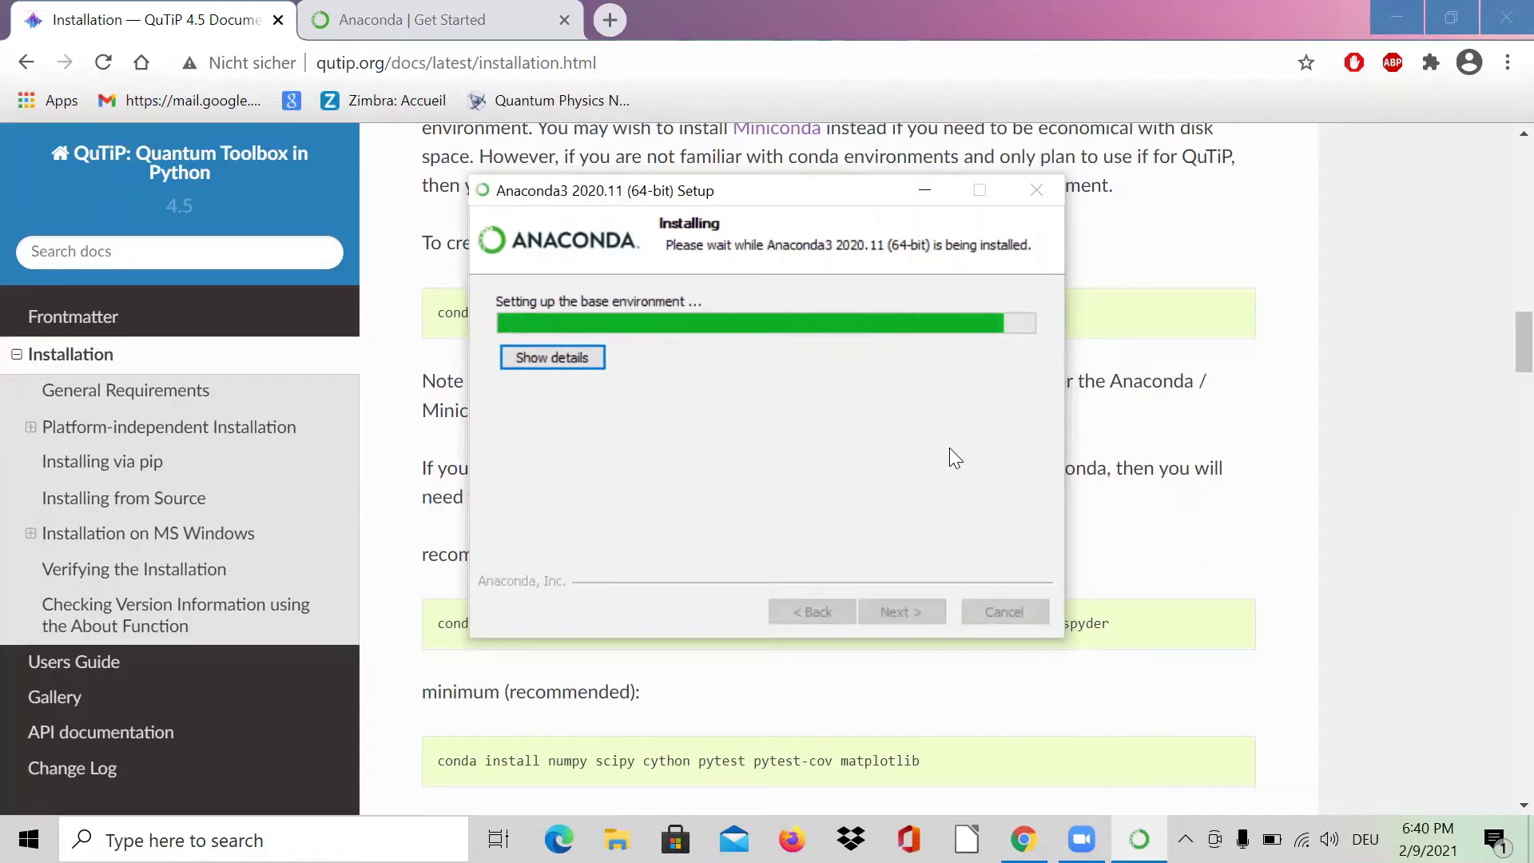
click(930, 190)
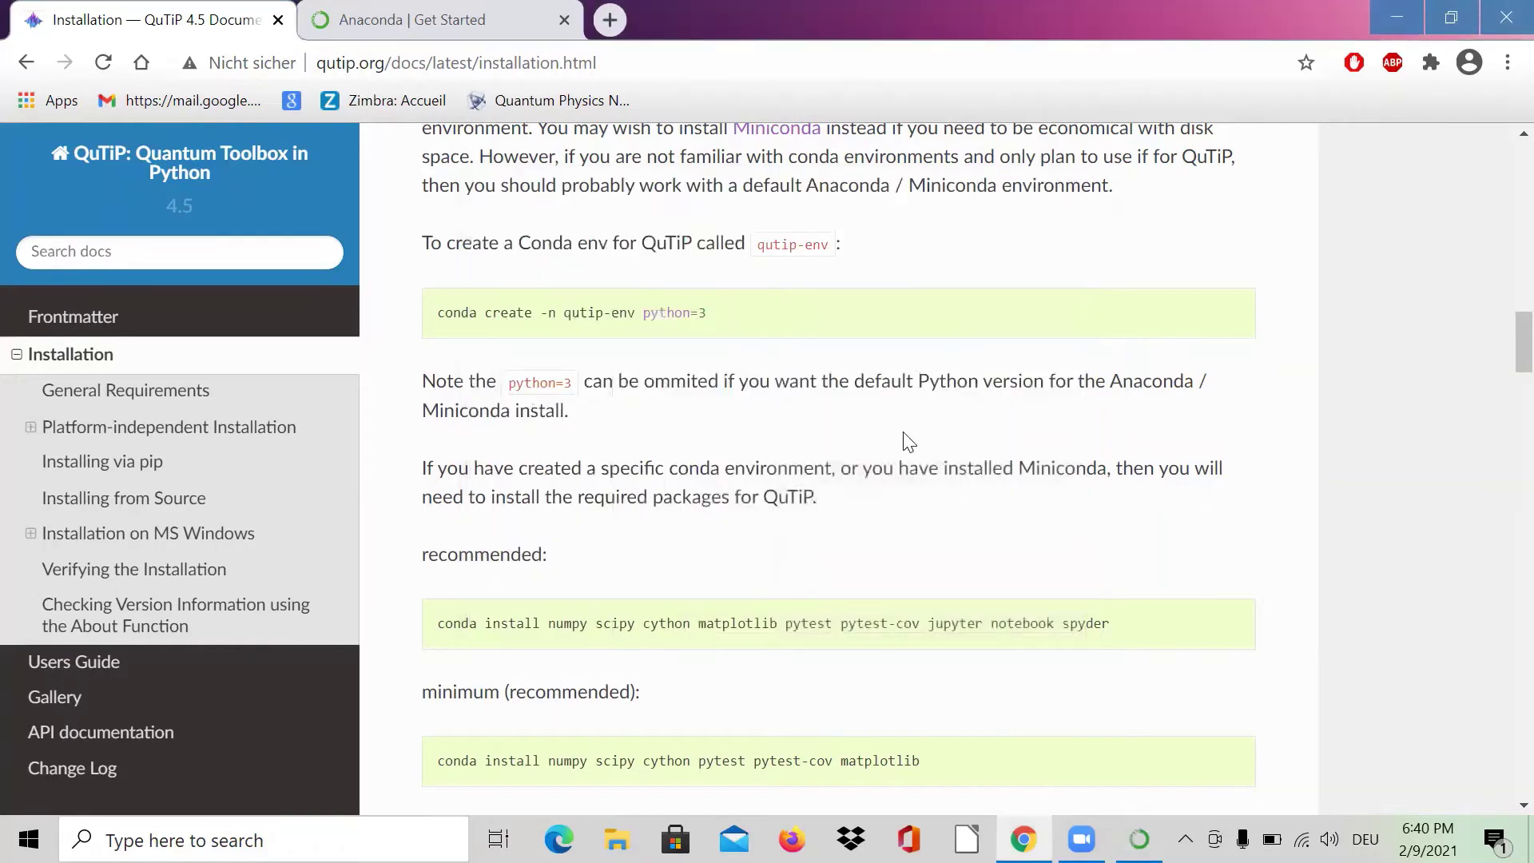
scroll(743, 461, up, 1)
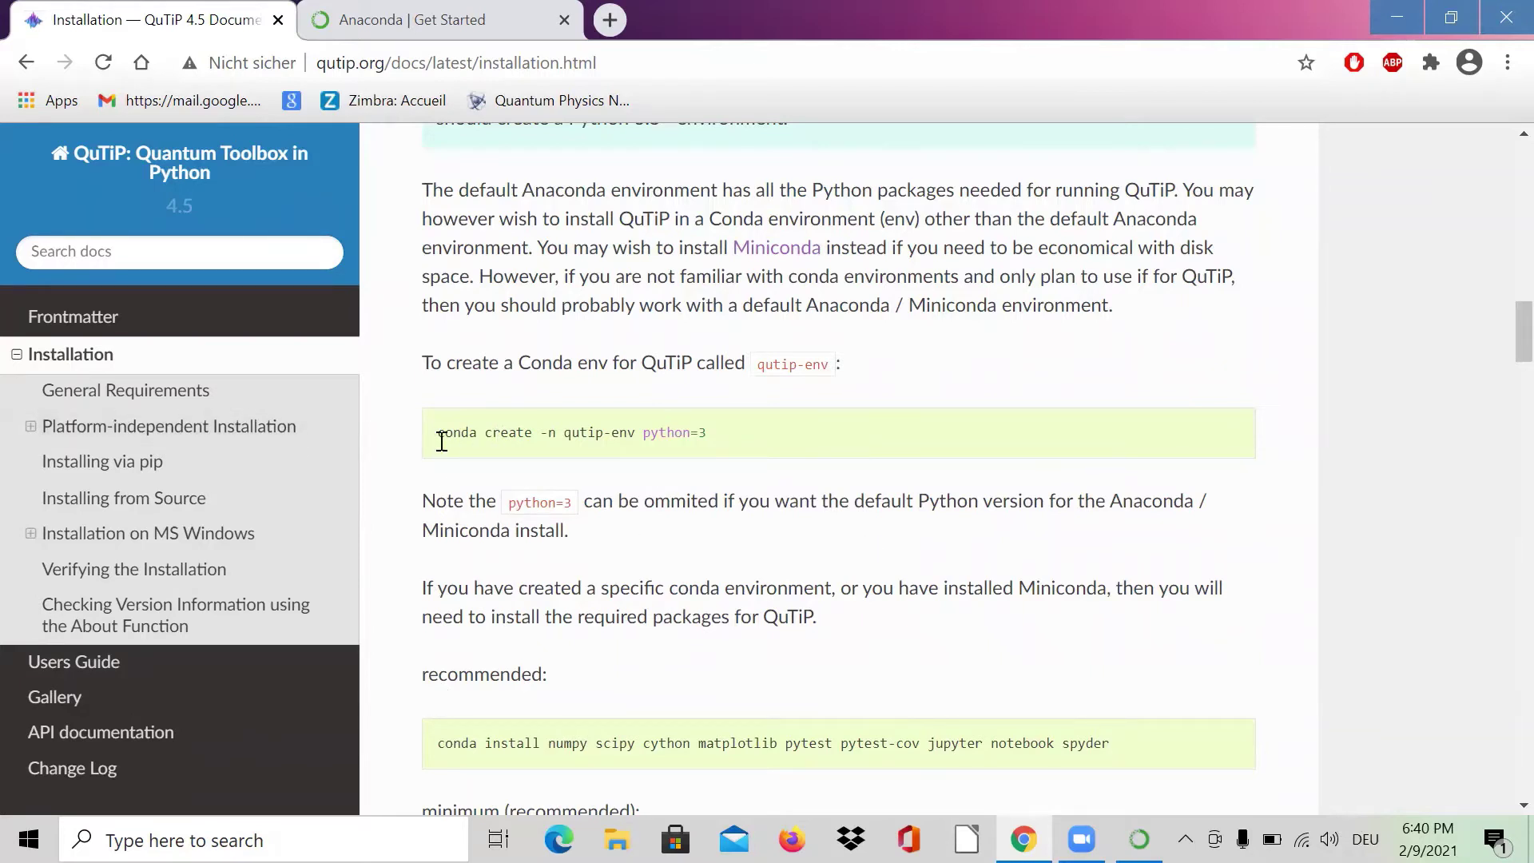
scroll(703, 487, down, 1)
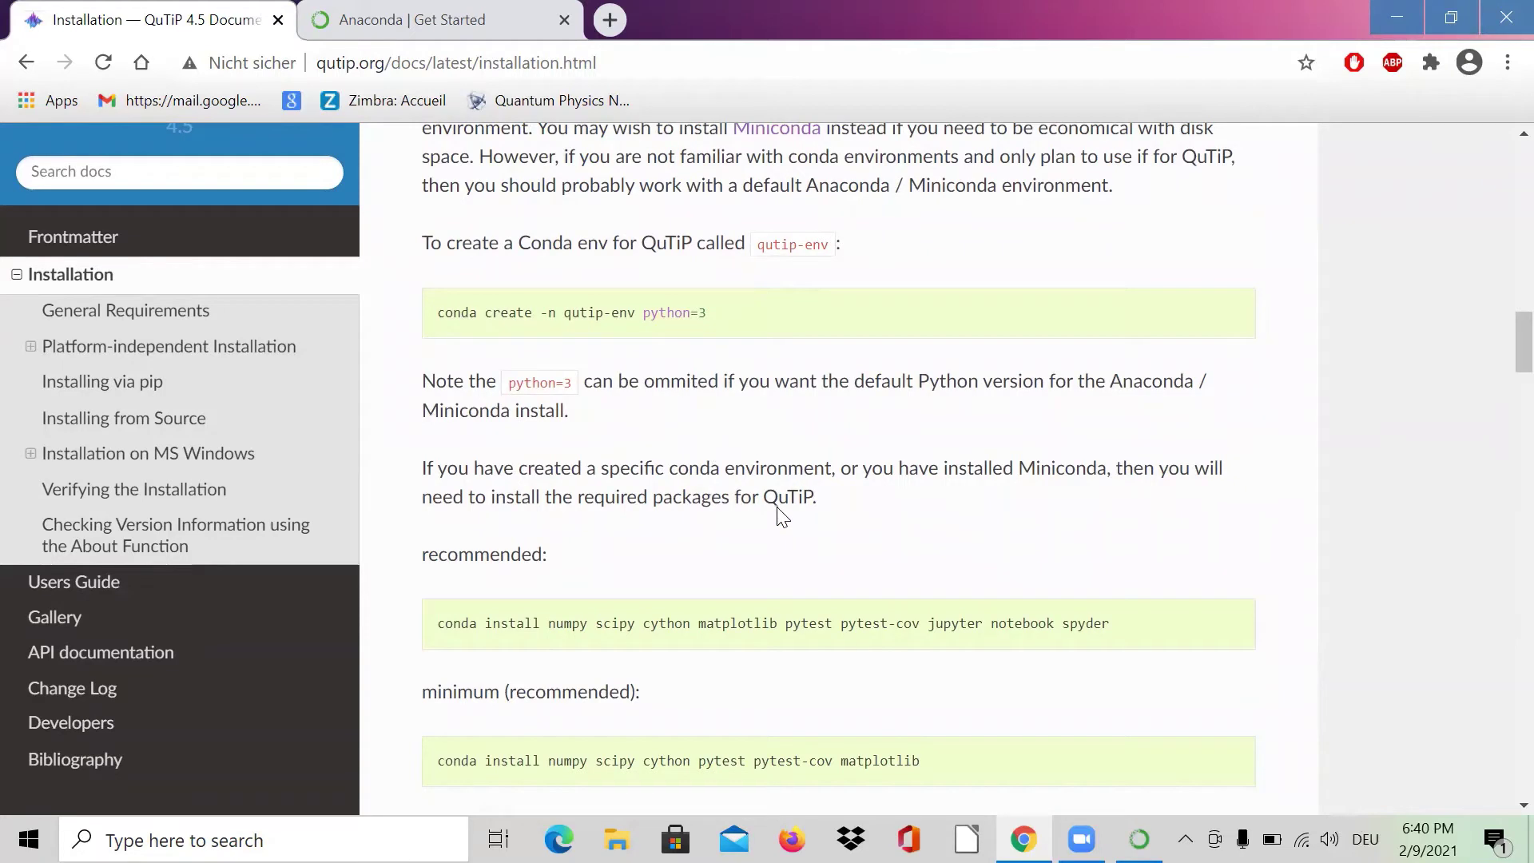
scroll(776, 510, down, 1)
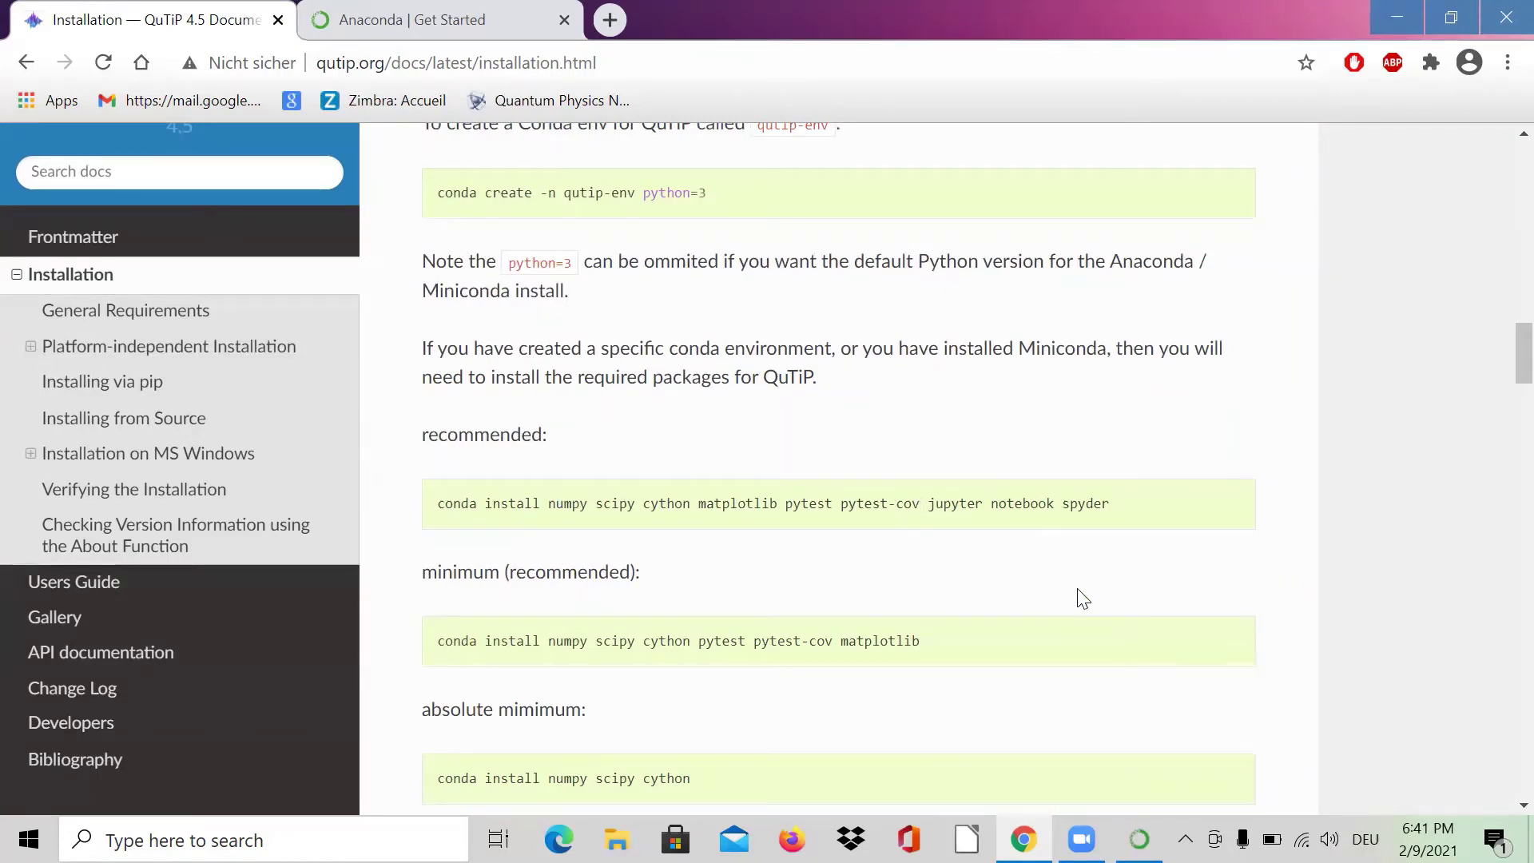
scroll(1082, 599, down, 3)
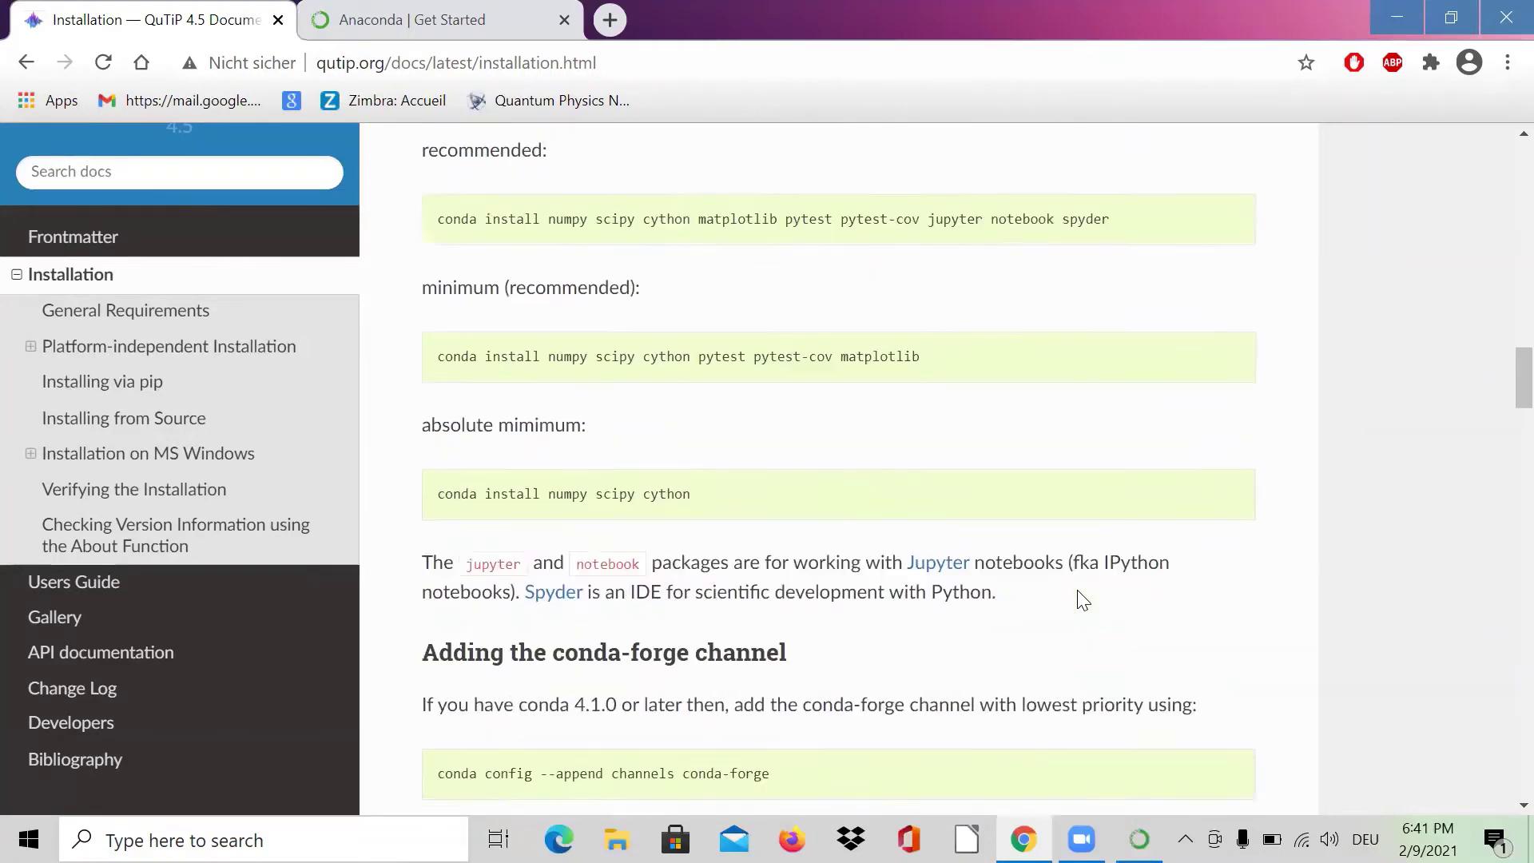
scroll(1083, 598, down, 1)
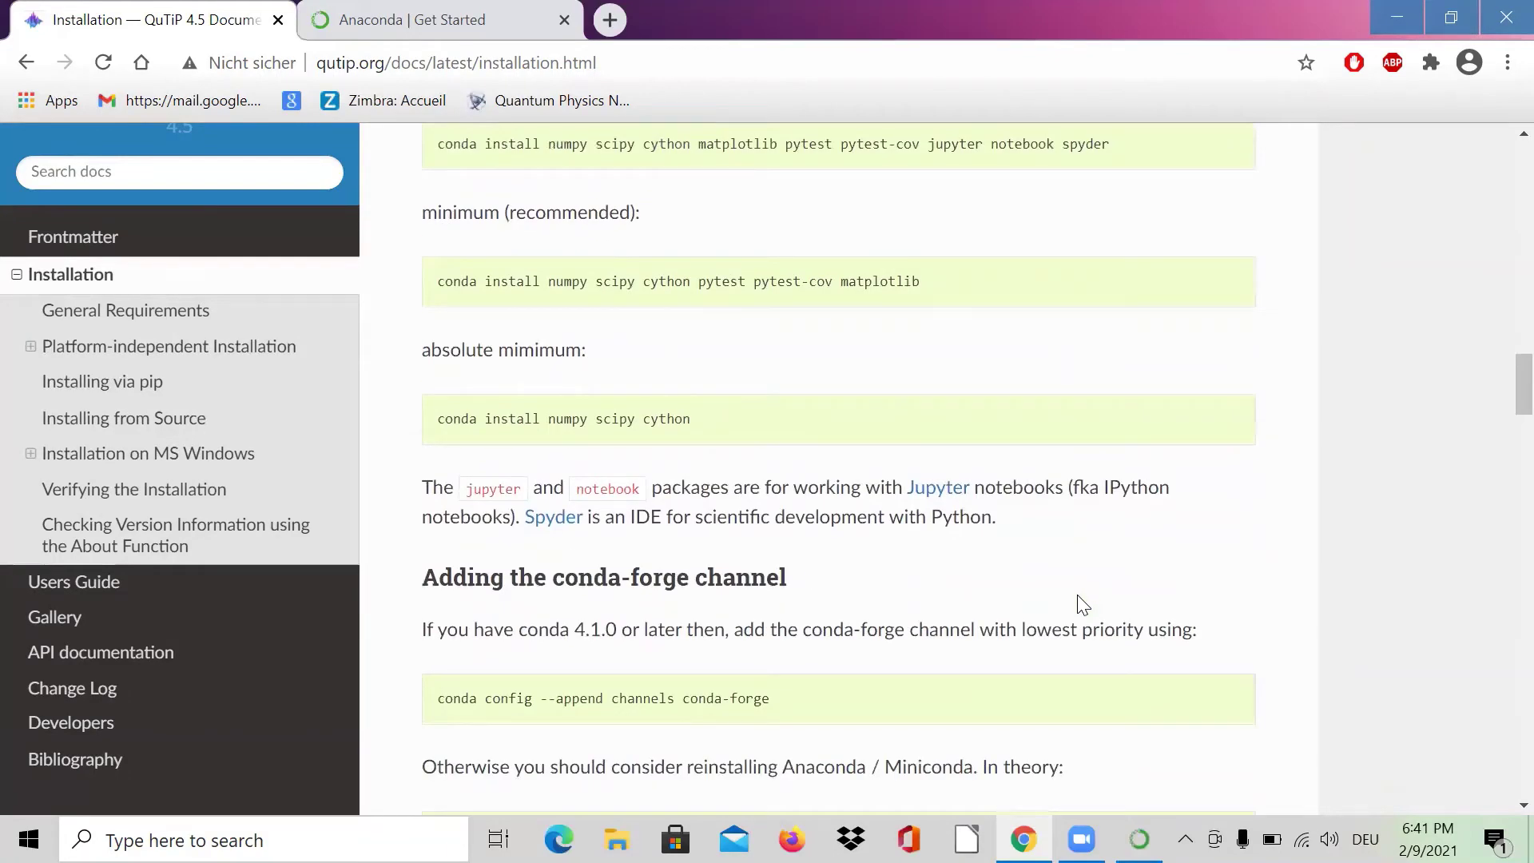
scroll(1090, 612, up, 1)
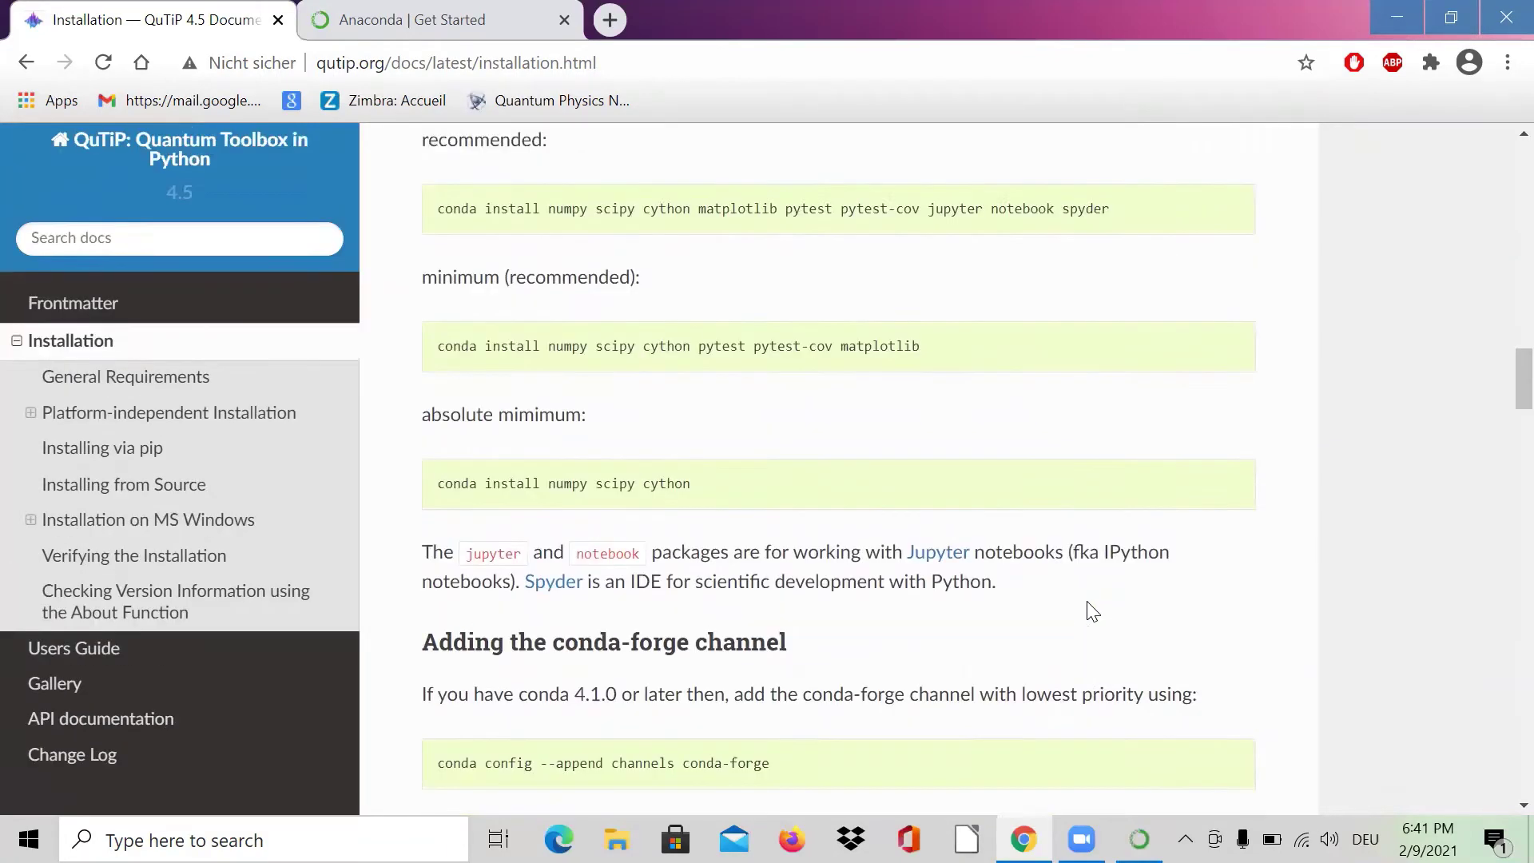
Complete the Anaconda3 2020.11 setup, keeping the Anaconda Individual Edition Tutorial and Getting Started with Anaconda options selected.
click(1139, 839)
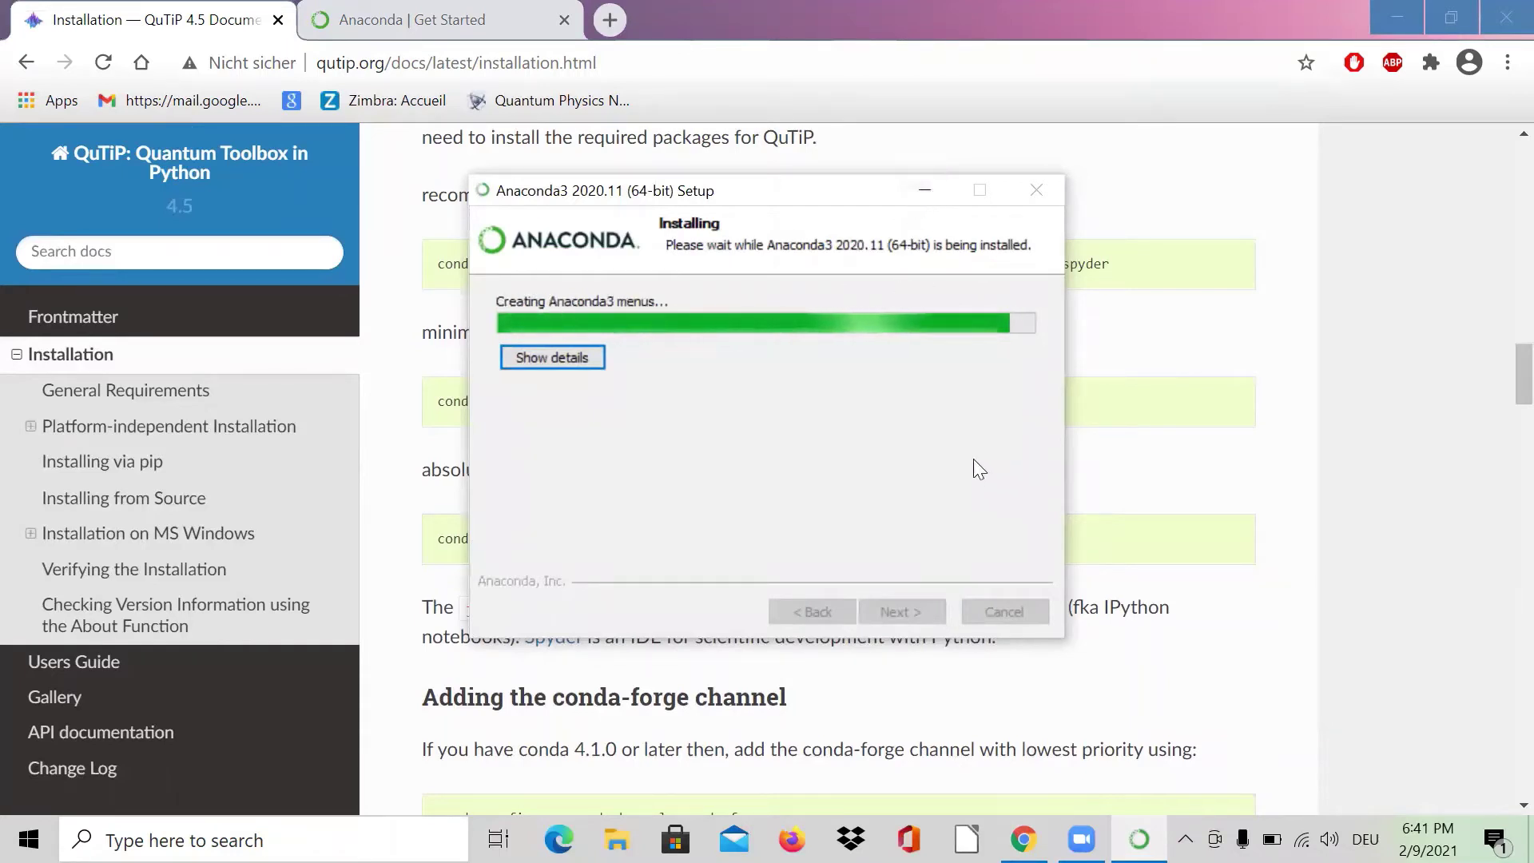
right_click(1389, 333)
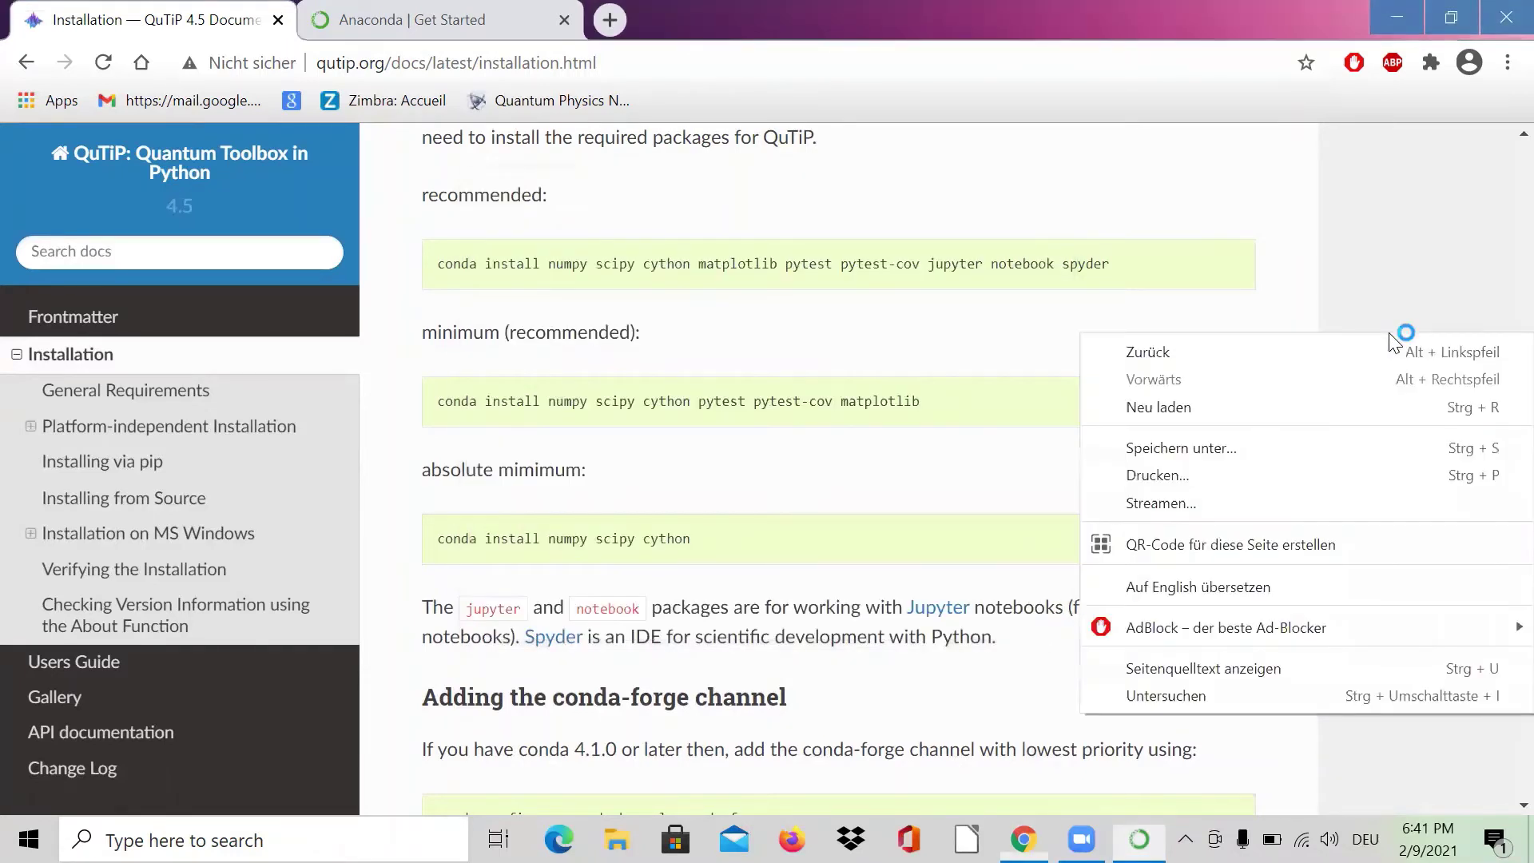
key(Escape)
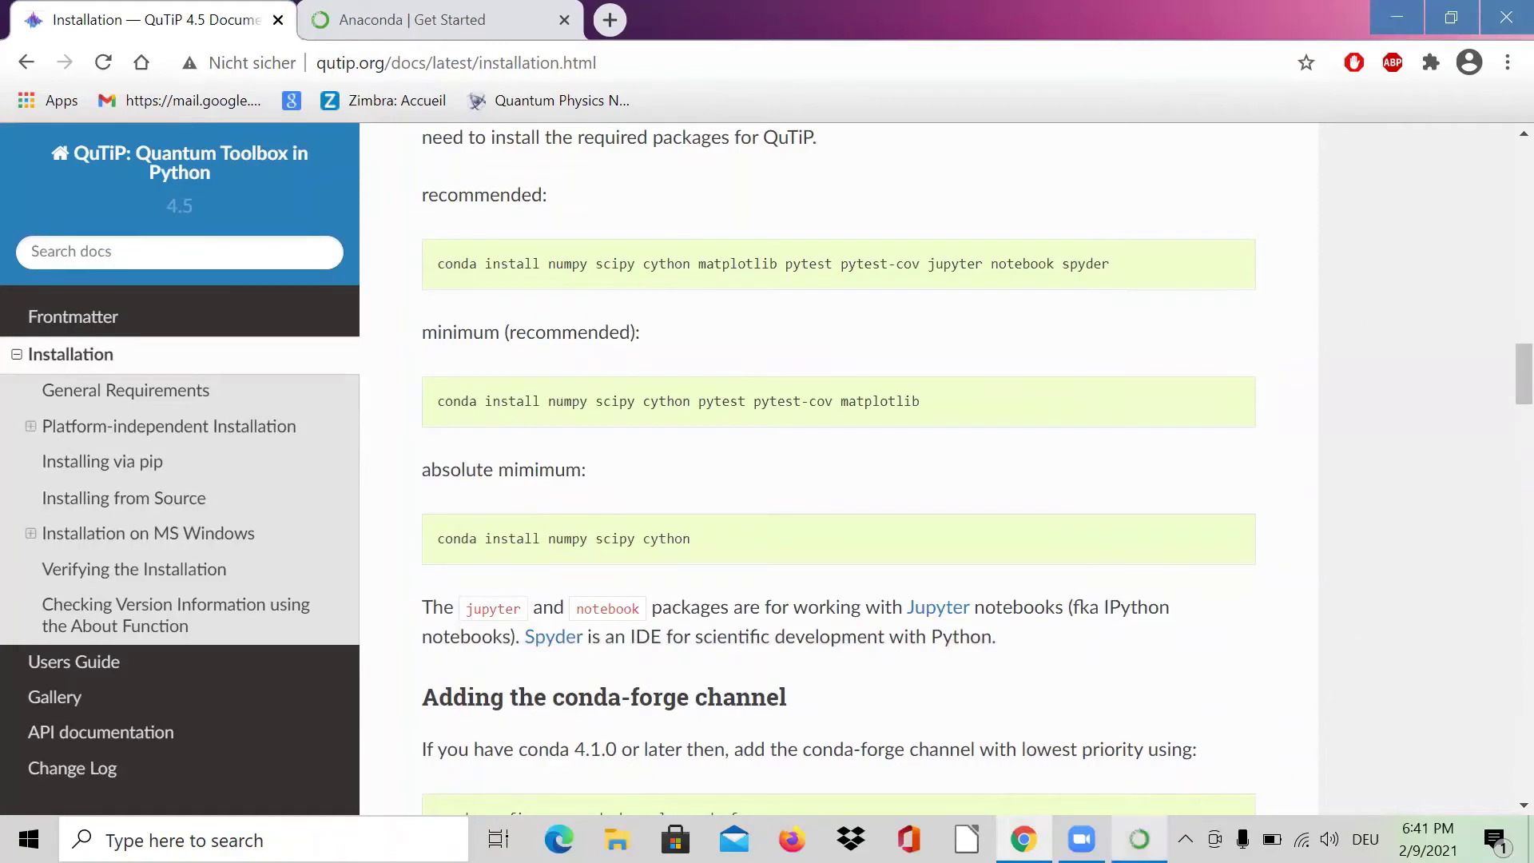
click(1139, 839)
click(924, 608)
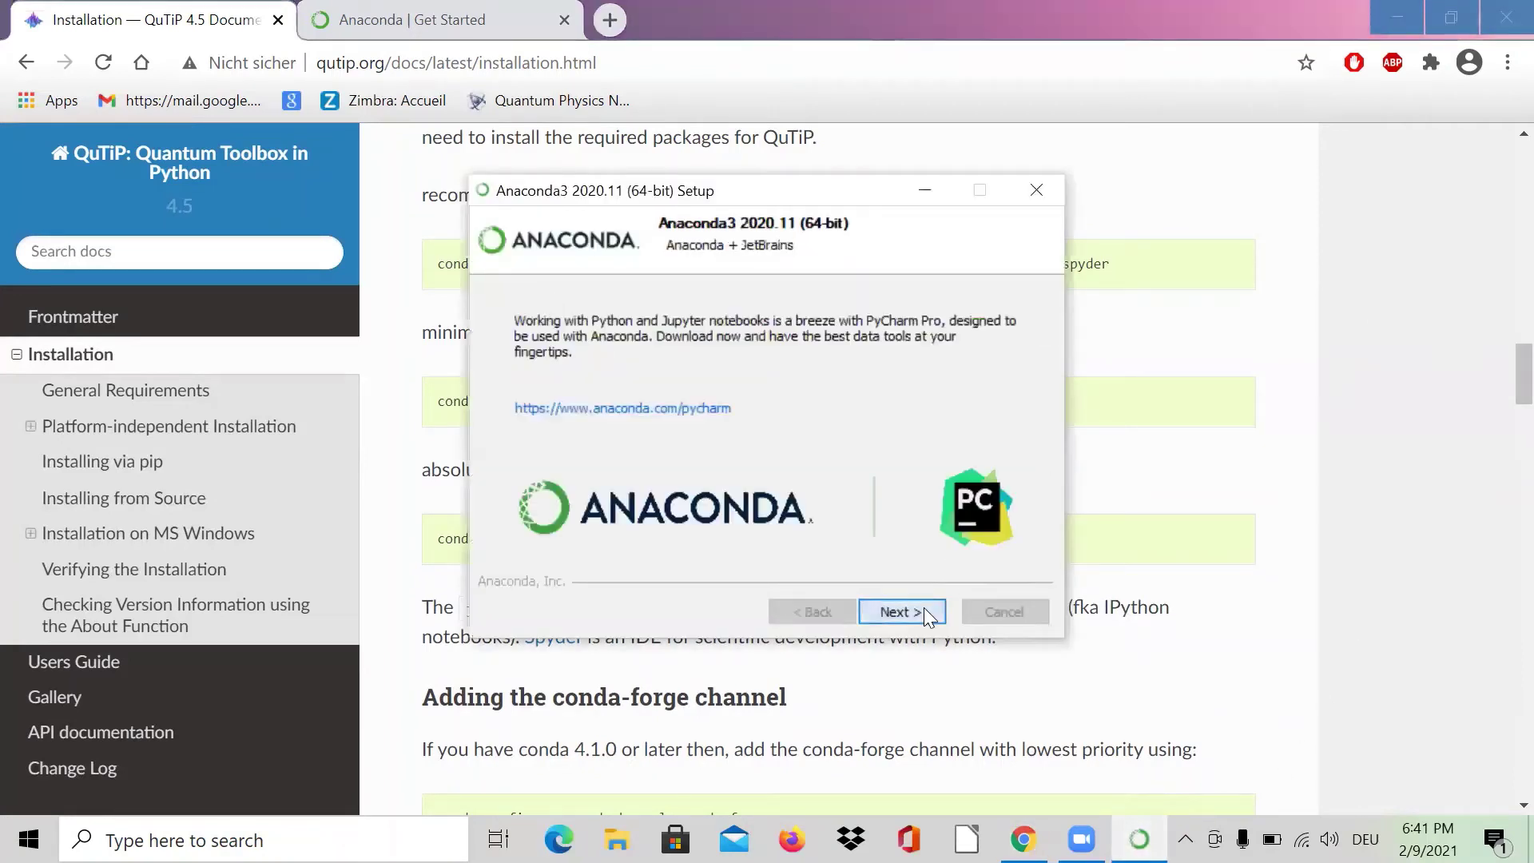
click(924, 607)
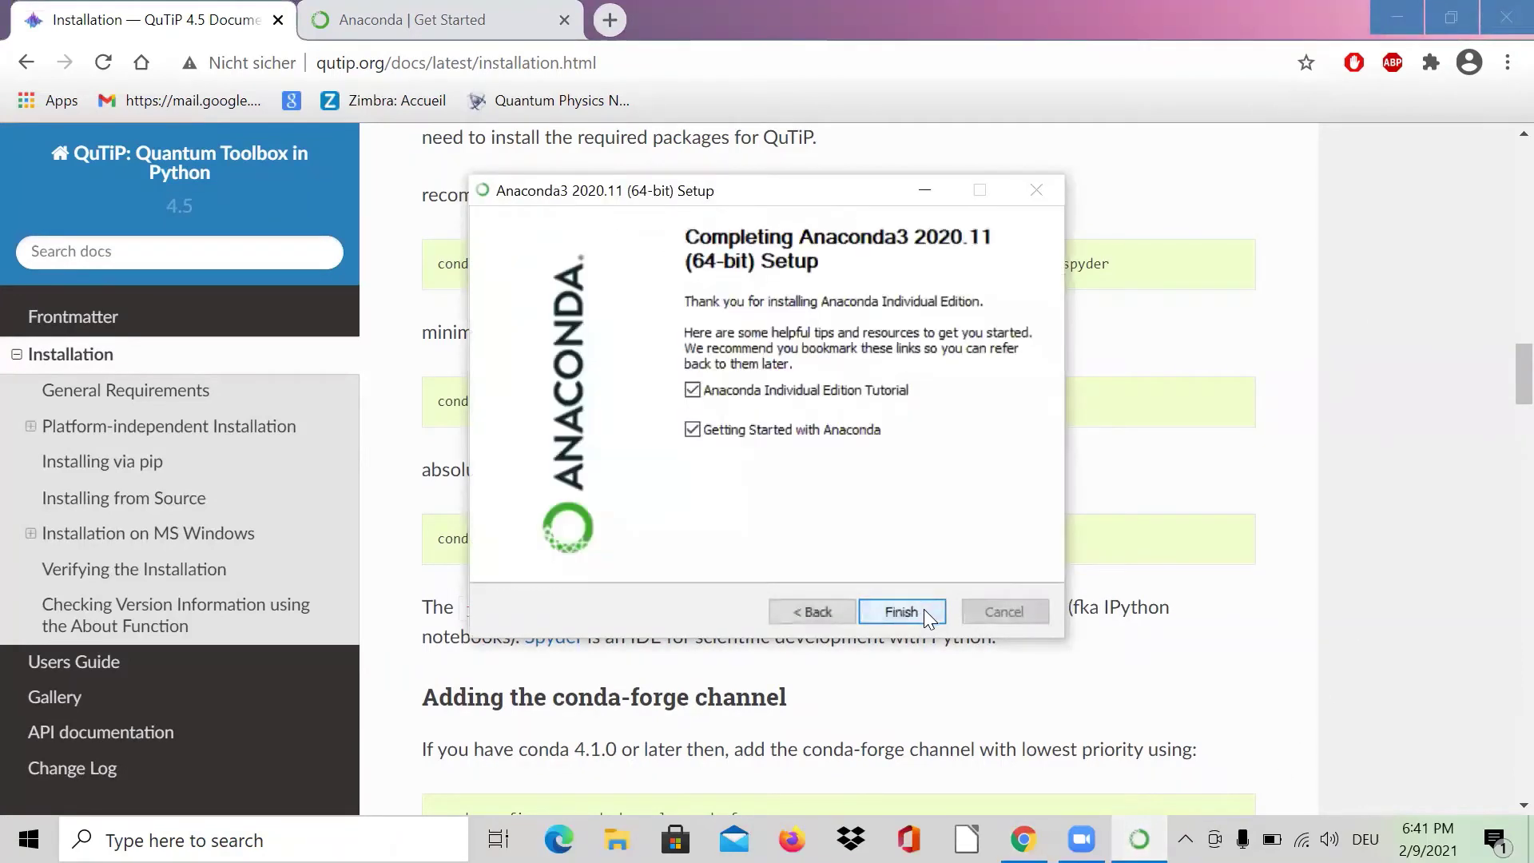
click(923, 609)
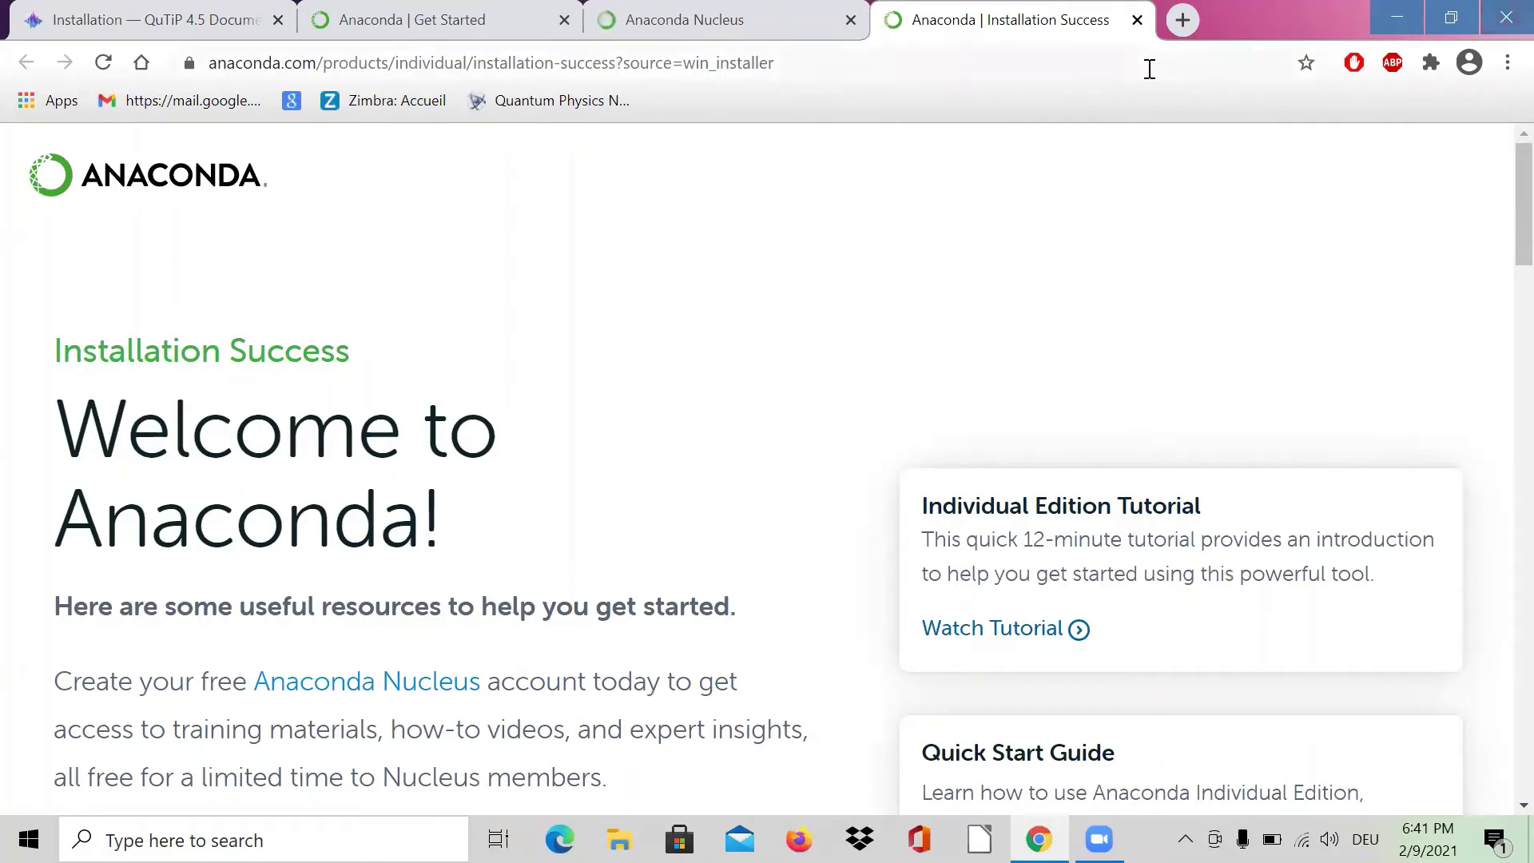
Close the Installation Success, Get Started and Anaconda Nucleus pages, leaving only the QuTiP installation guide open.
click(1137, 19)
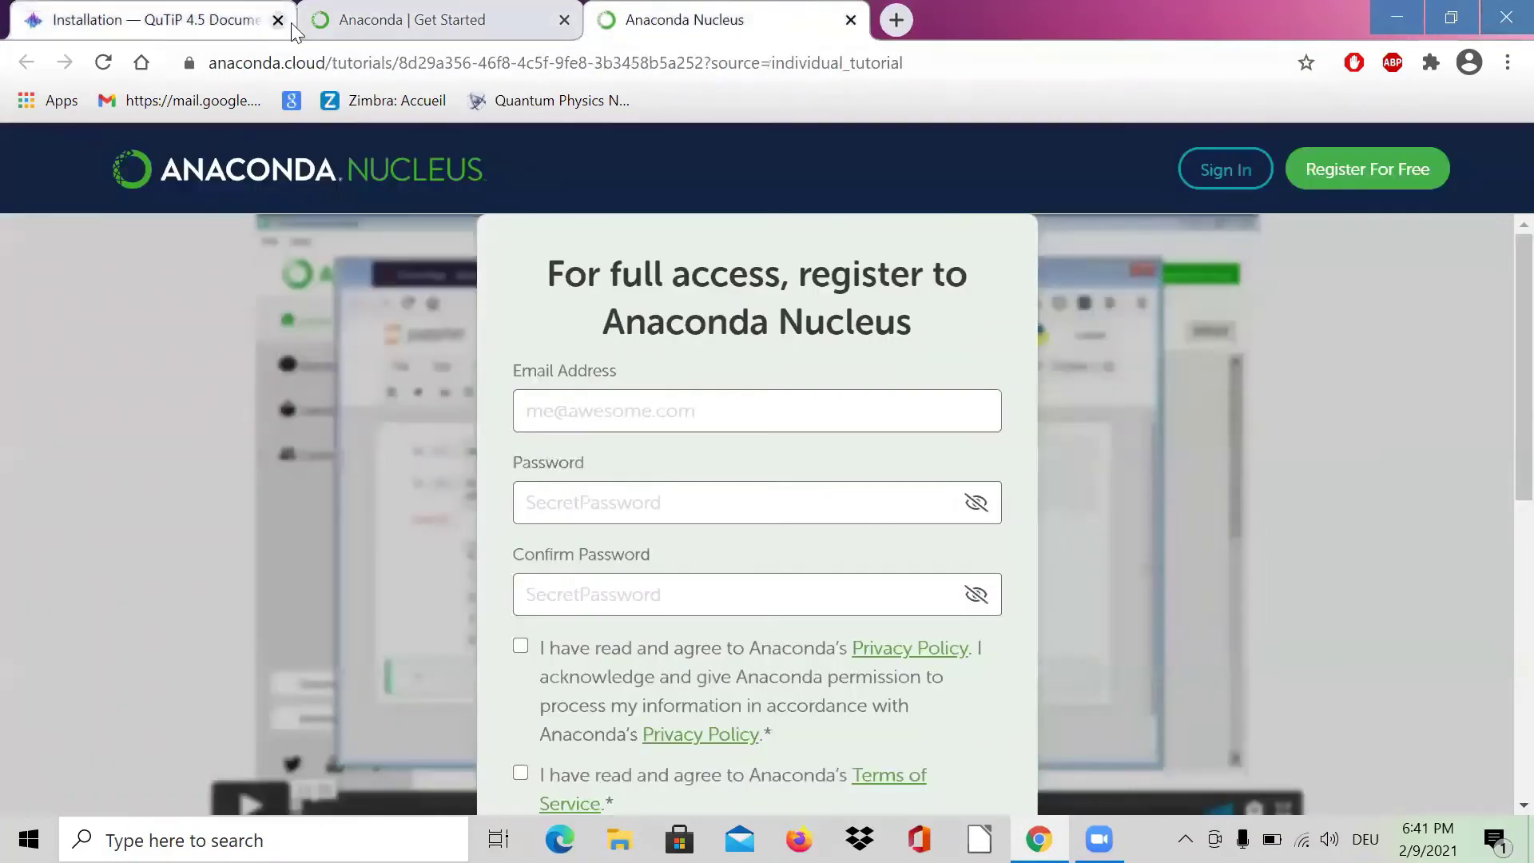
click(564, 20)
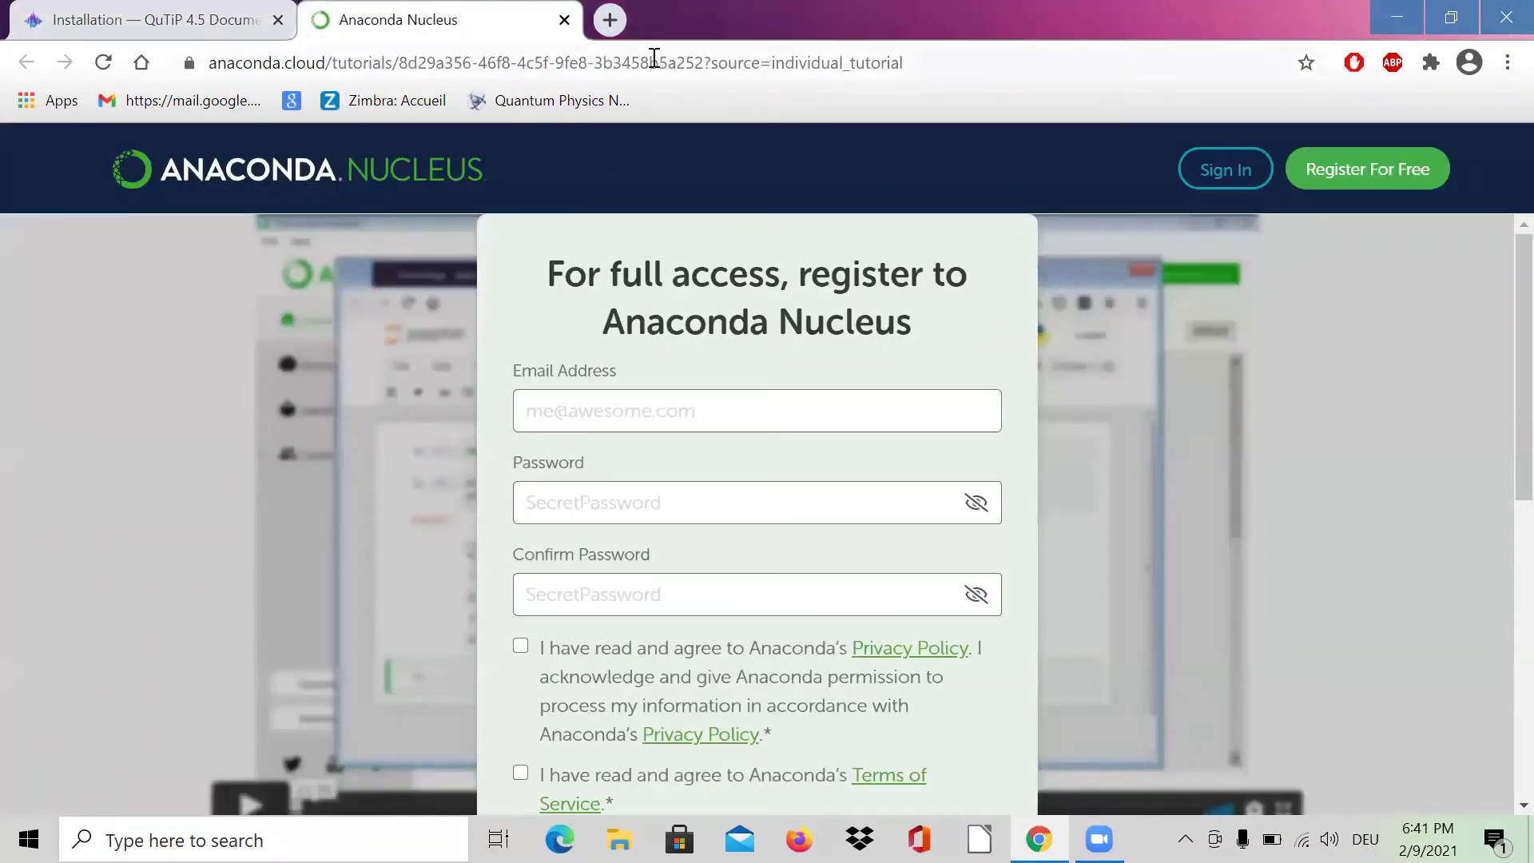
click(565, 19)
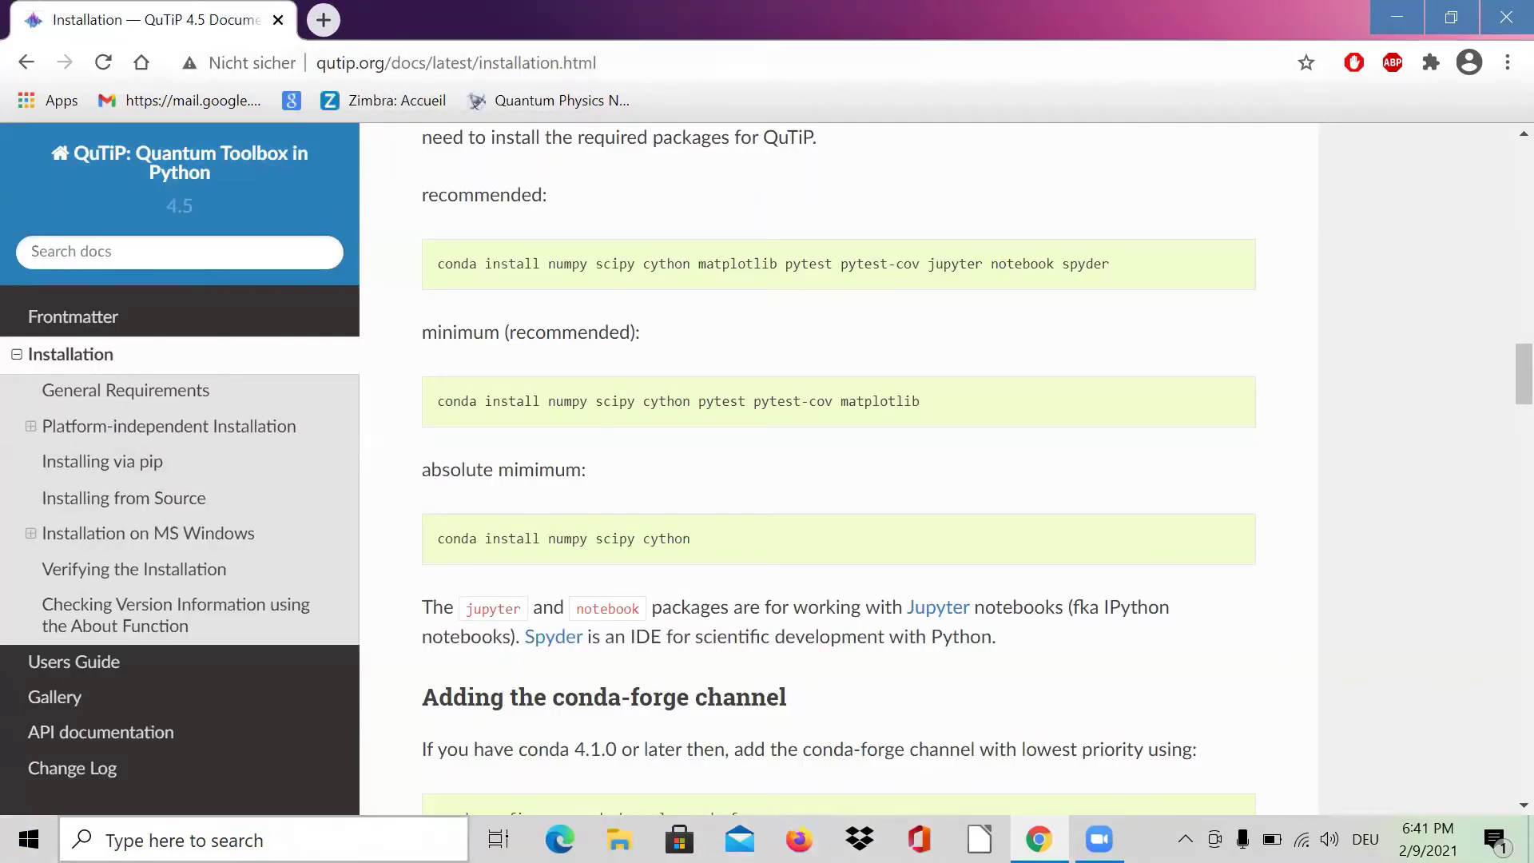
Open Anaconda Prompt (anaconda3) and reposition its window so the installation guide's commands remain readable.
key(super+s)
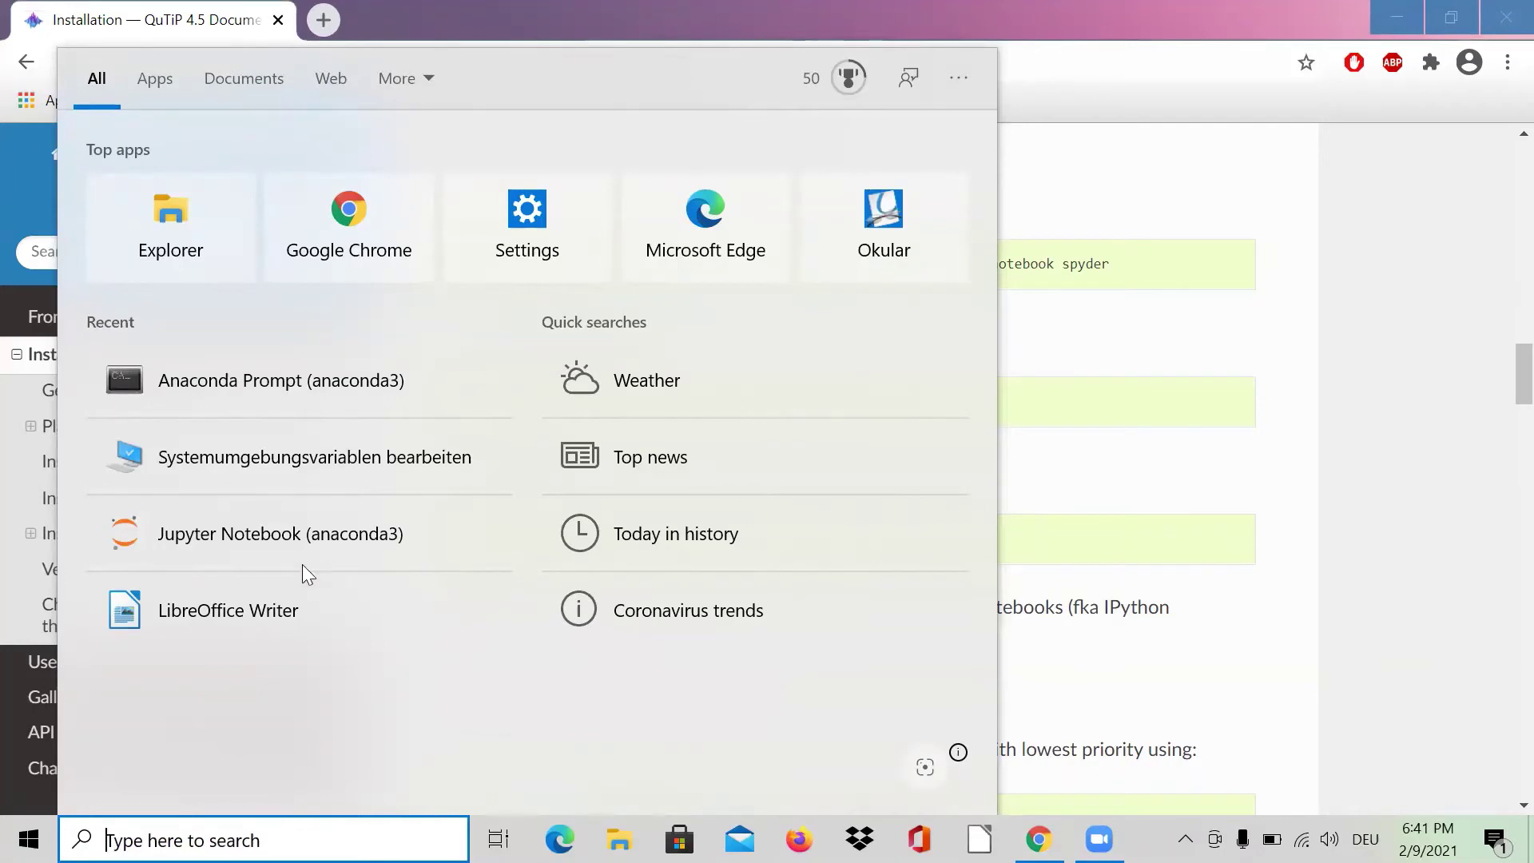
click(266, 384)
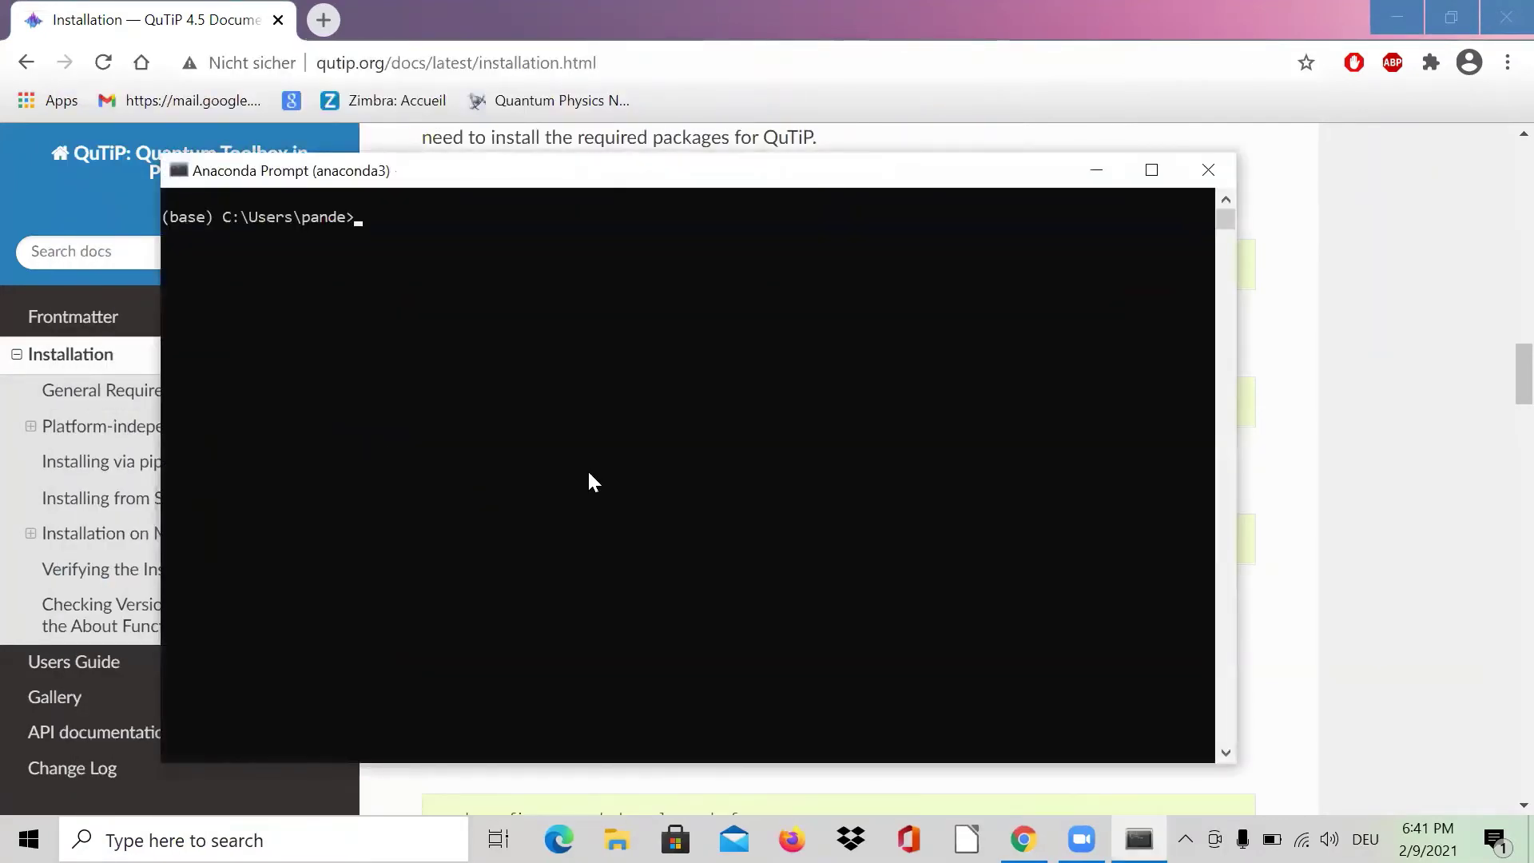
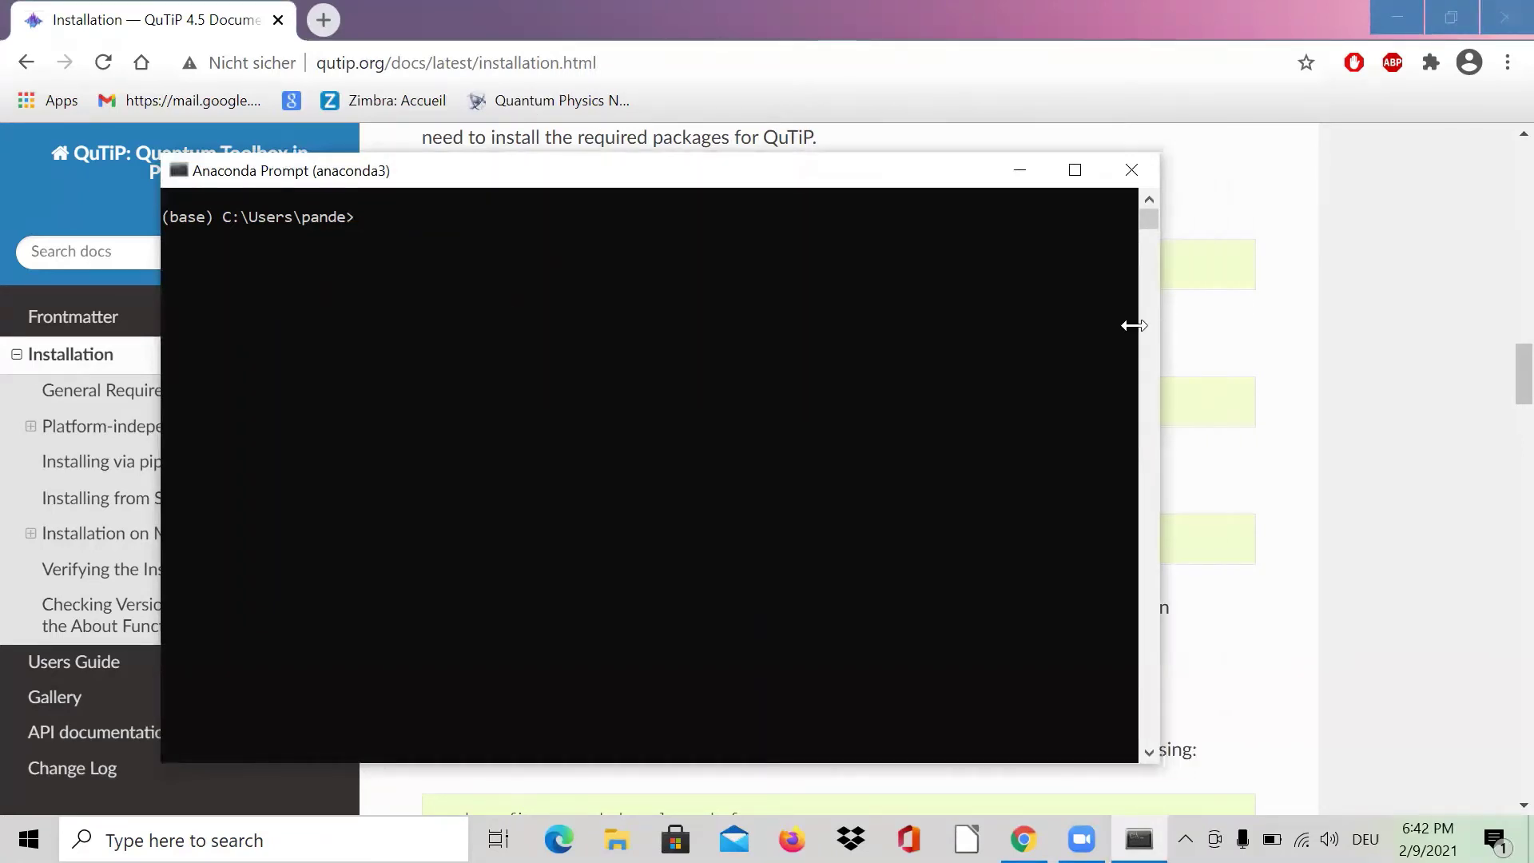
drag(589, 167, 1187, 375)
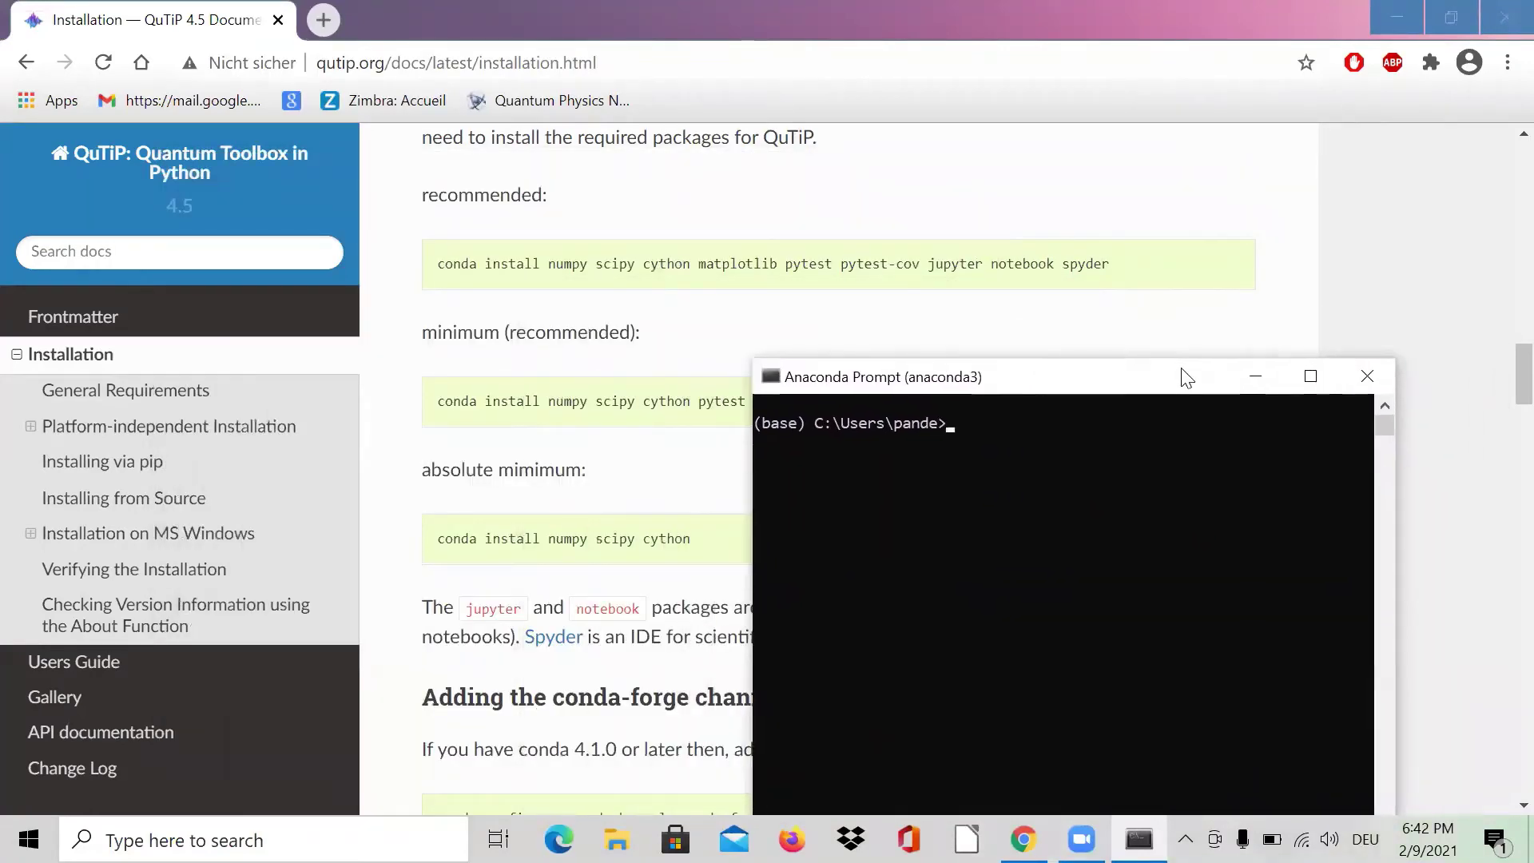
Copy "conda create -n qutip-env python" from the guide's environment creation command, omitting the "=3" version suffix.
click(853, 206)
scroll(855, 206, up, 1)
scroll(857, 206, up, 3)
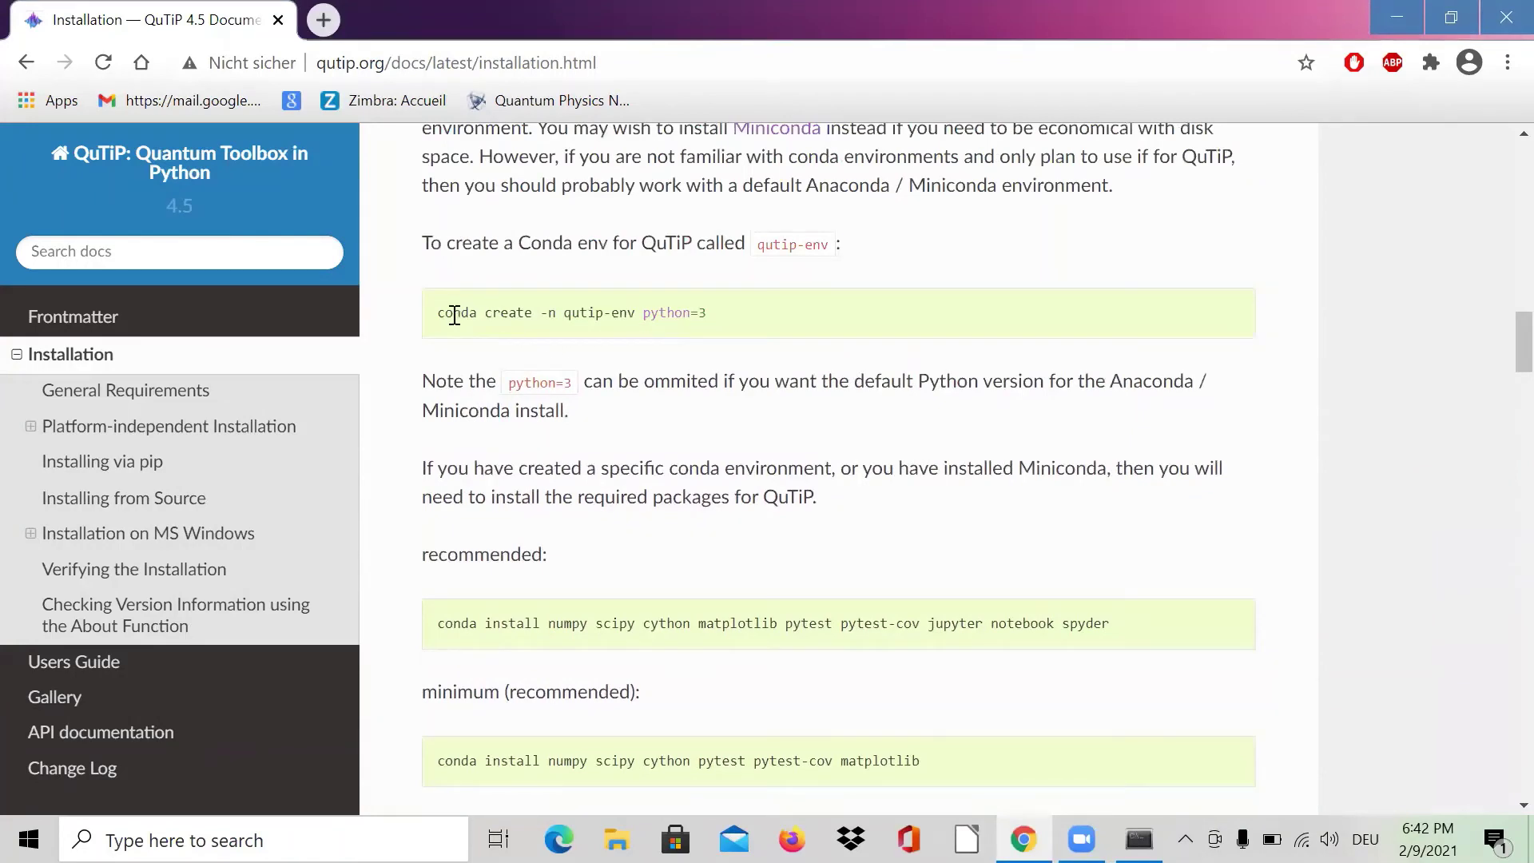
drag(439, 313, 732, 326)
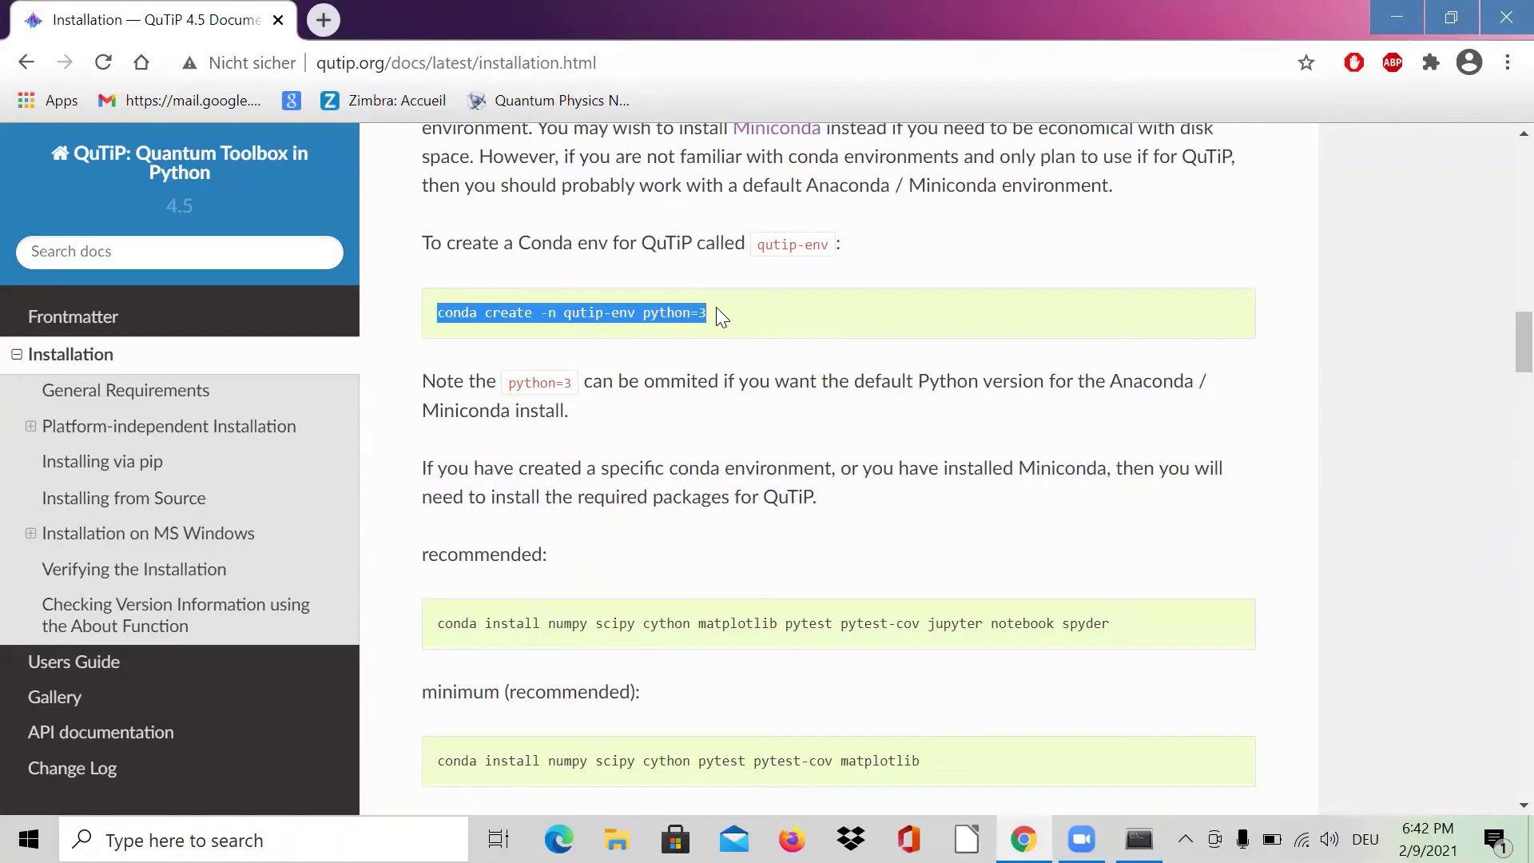
click(645, 316)
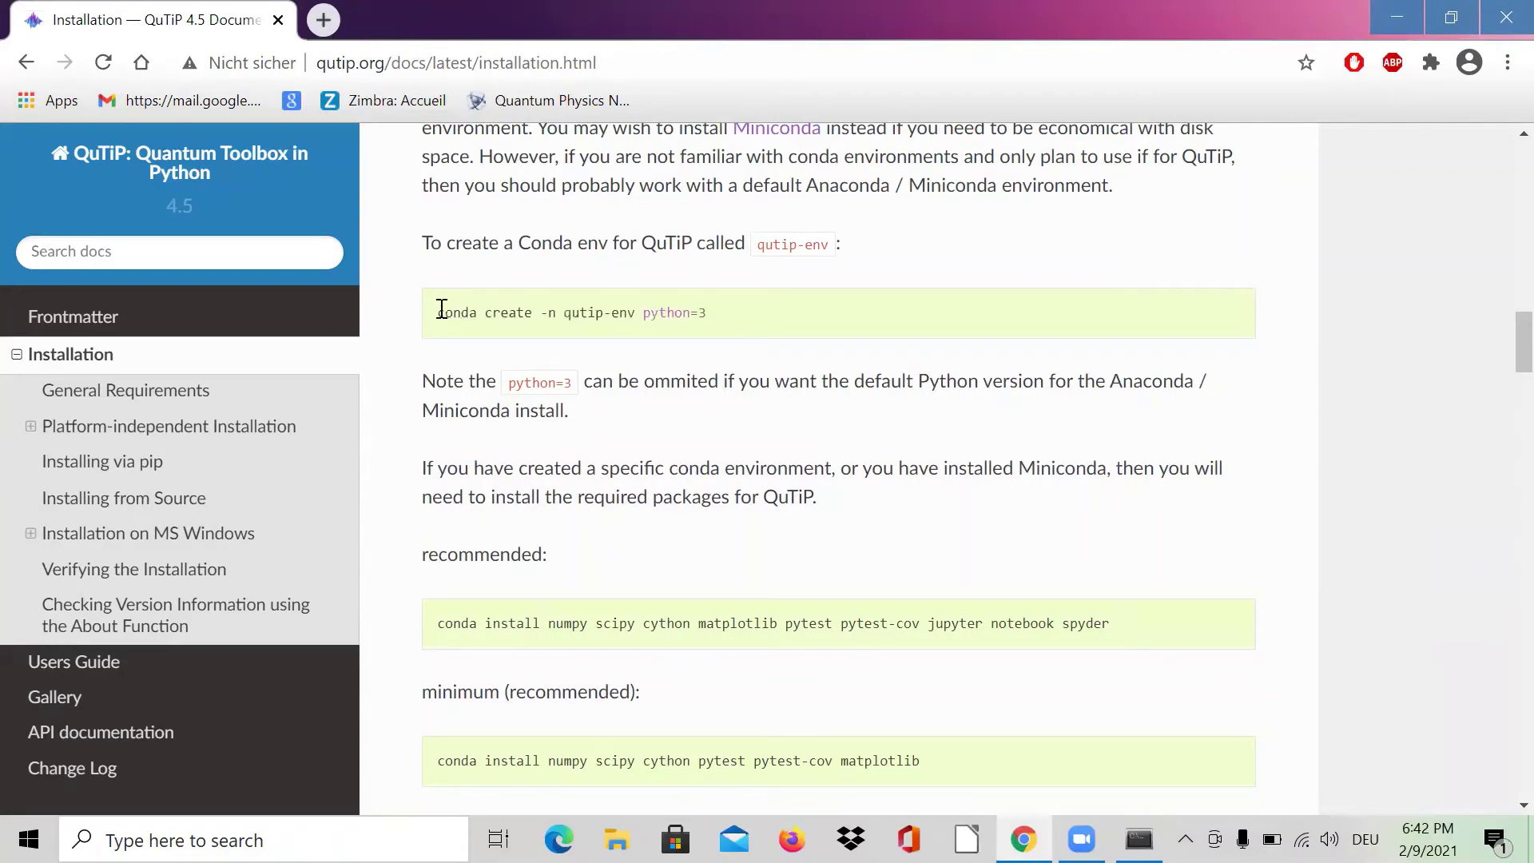
drag(438, 312, 690, 312)
key(ctrl+c)
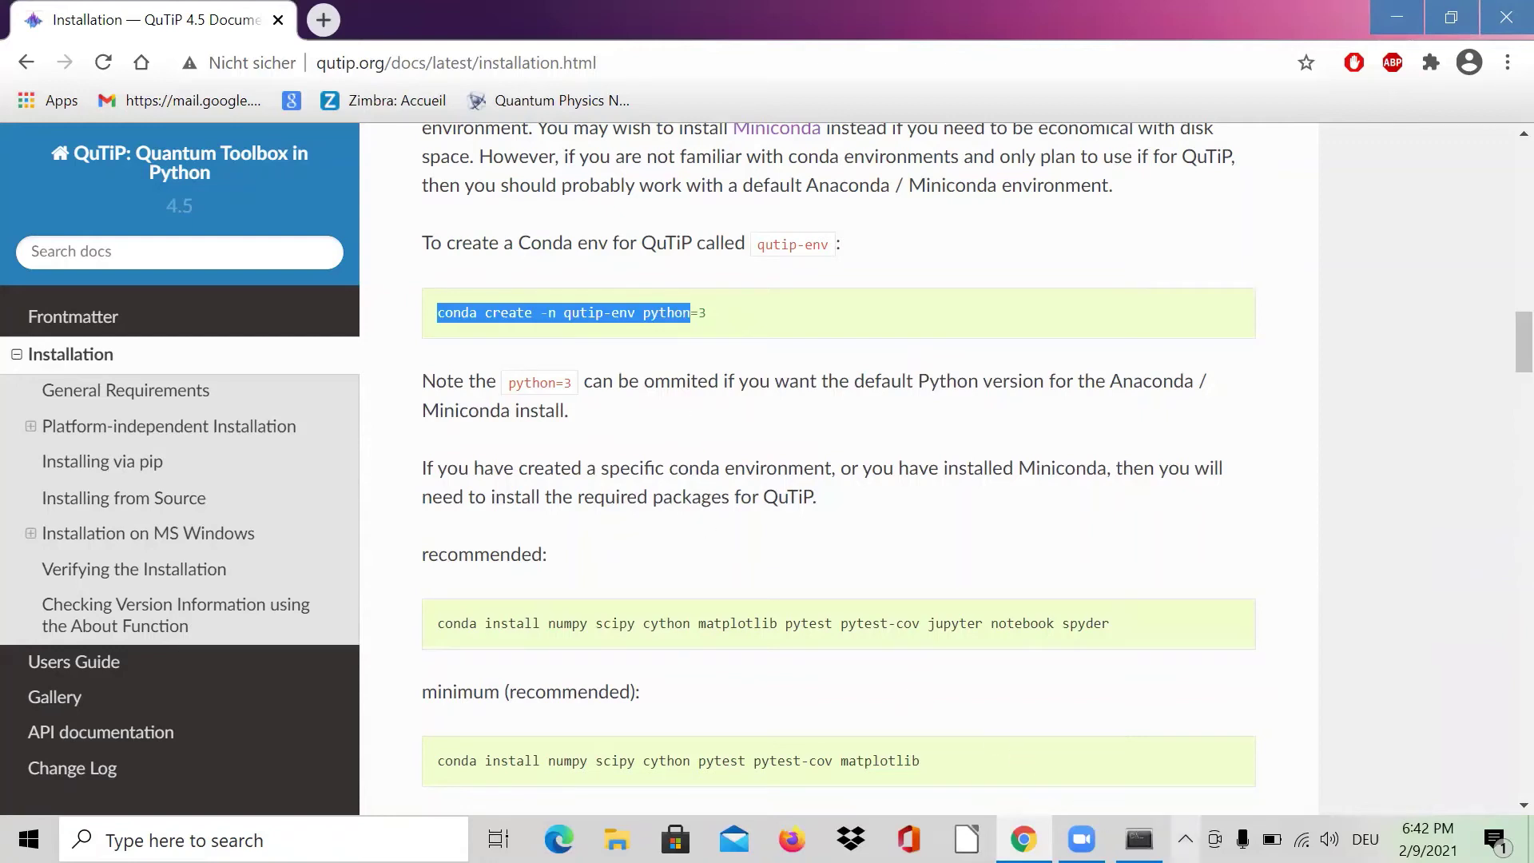
Run "conda create -n qutip-env python" in Anaconda Prompt and answer y to proceed with the package installation.
click(1139, 838)
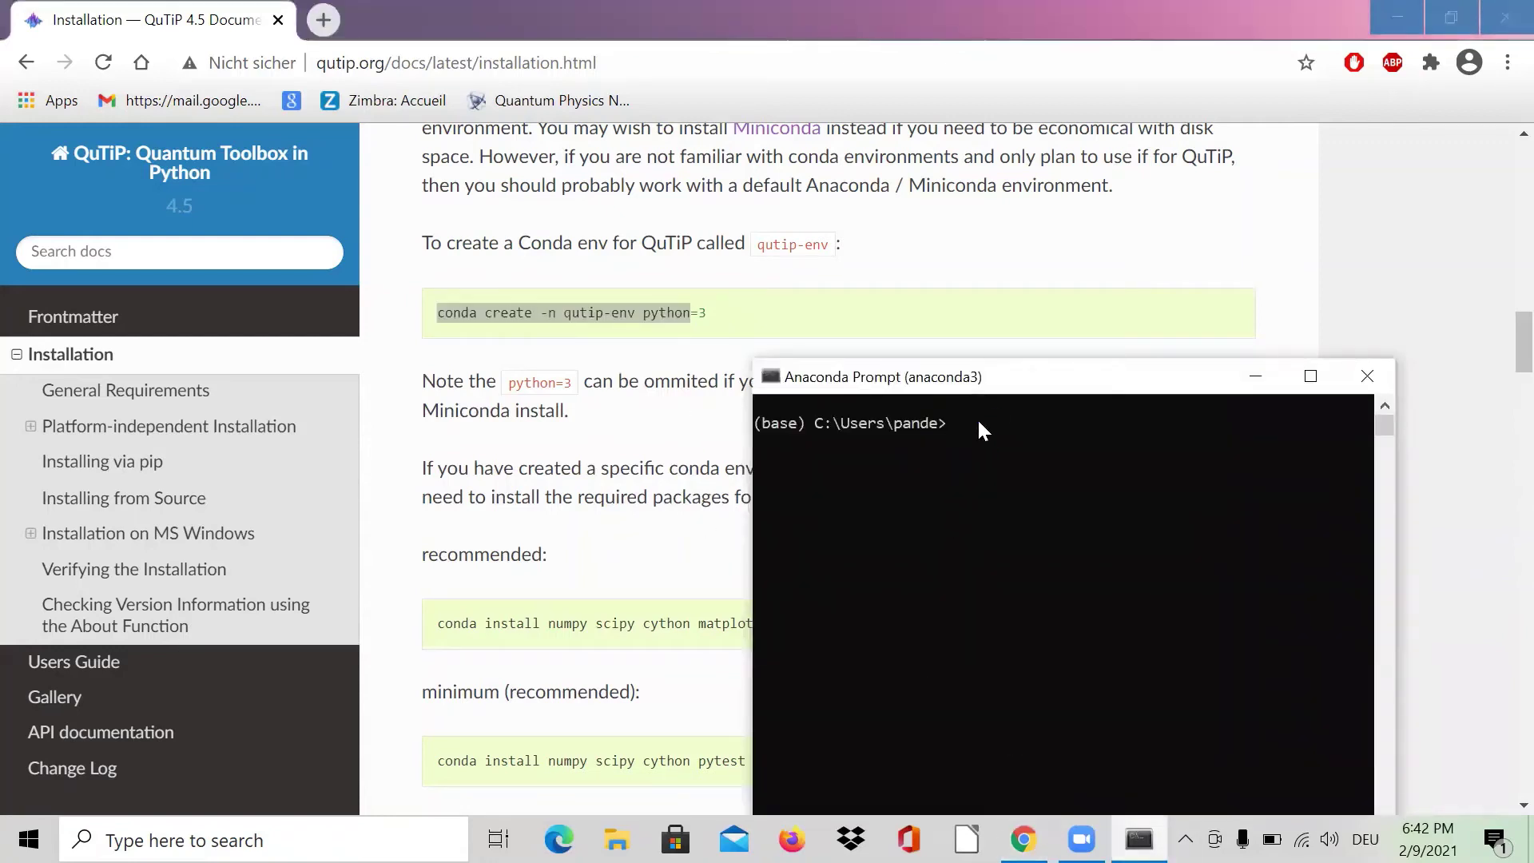
key(ctrl+v)
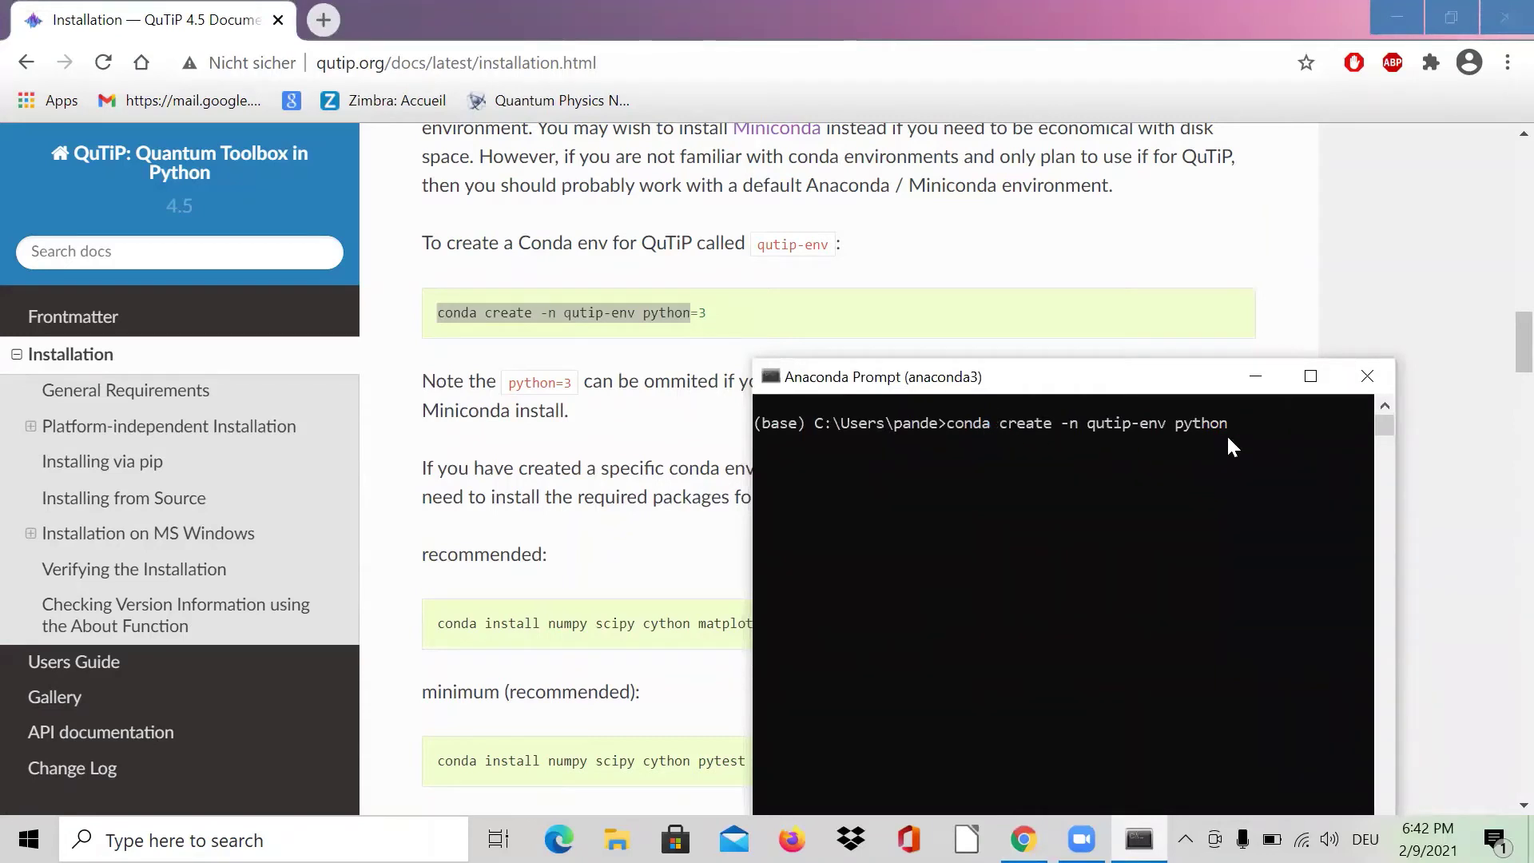
key(Return)
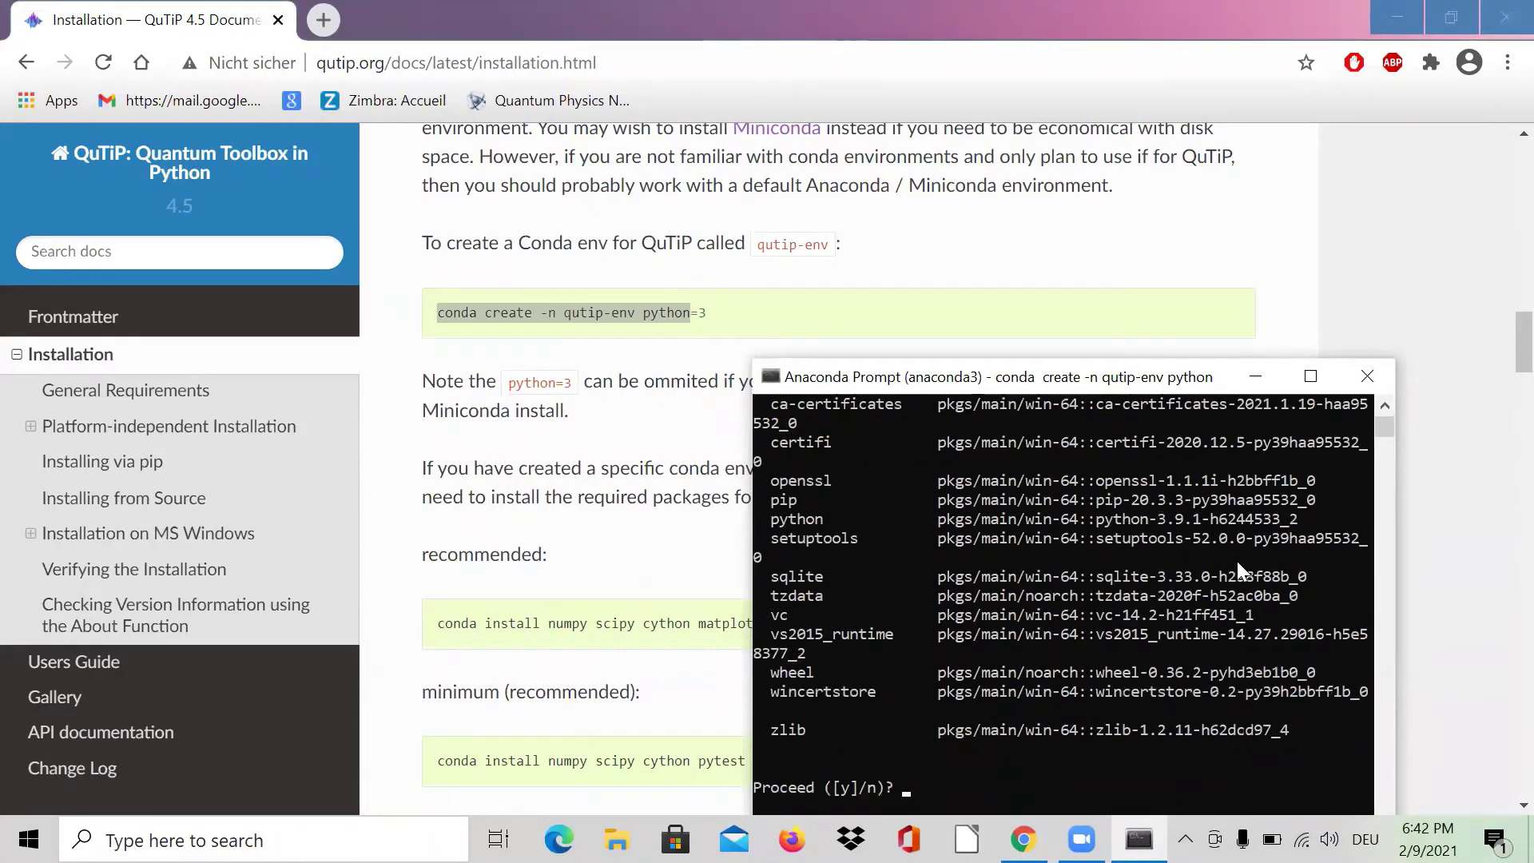
text(y)
key(Return)
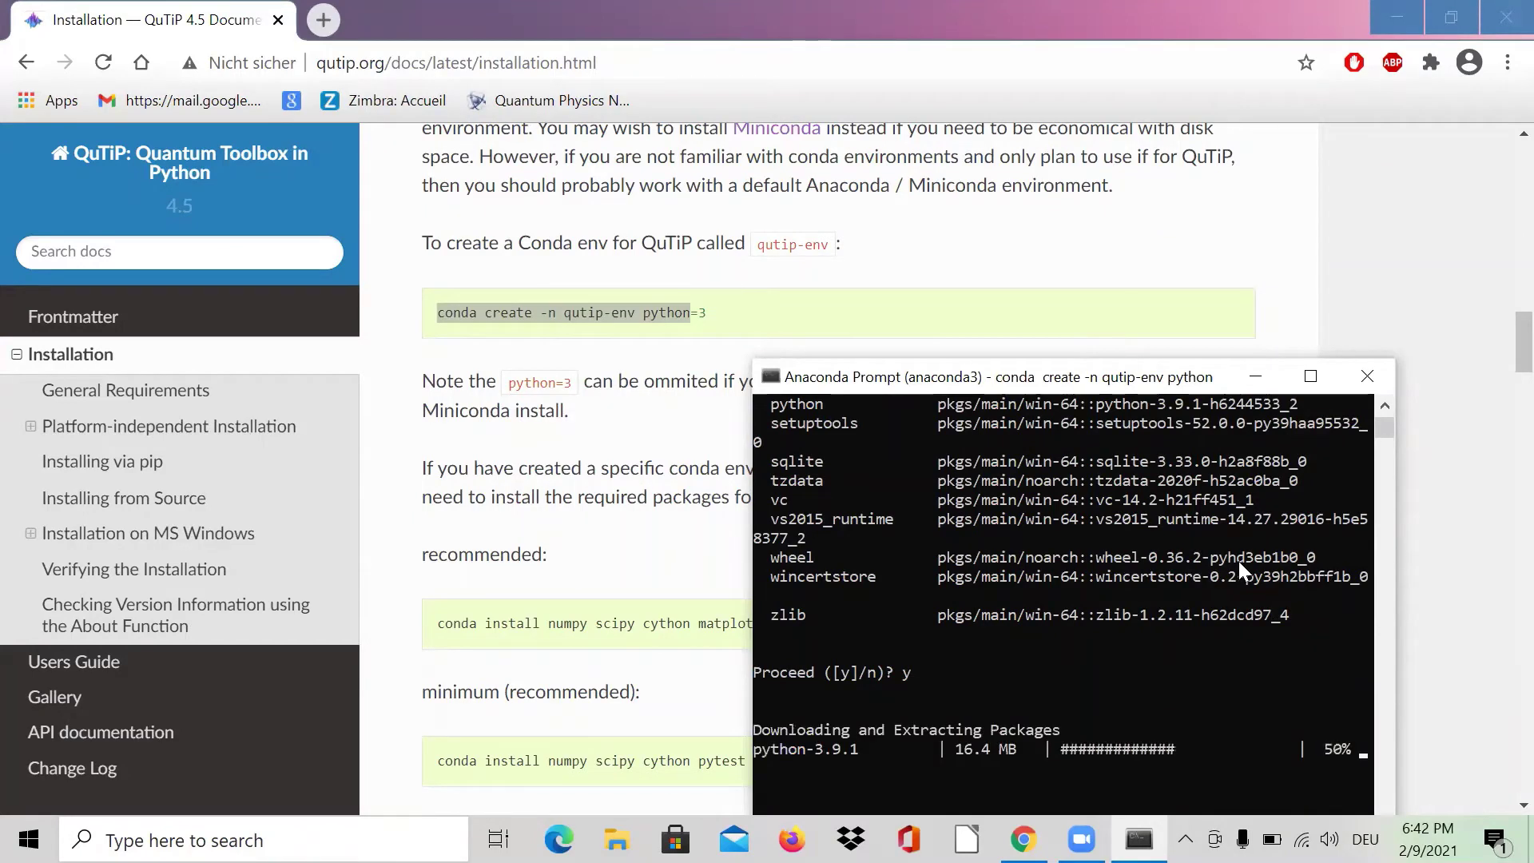
scroll(1234, 564, down, 1)
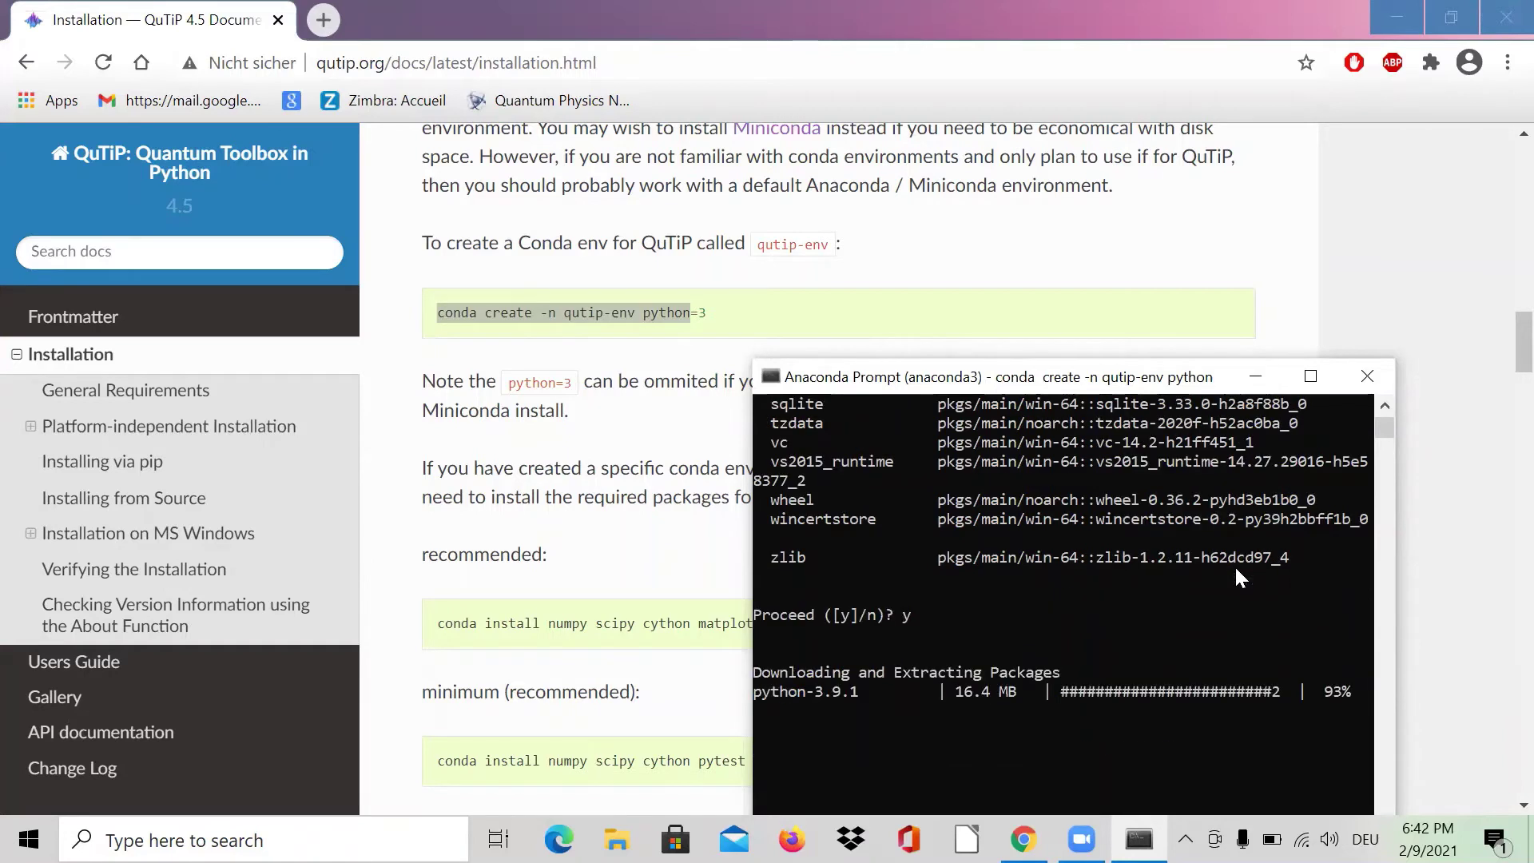
Move the Anaconda Prompt window and copy the guide's recommended package command, "conda install numpy scipy cython matplotlib pytest pytest-cov jupyter notebook spyder".
scroll(1235, 565, down, 1)
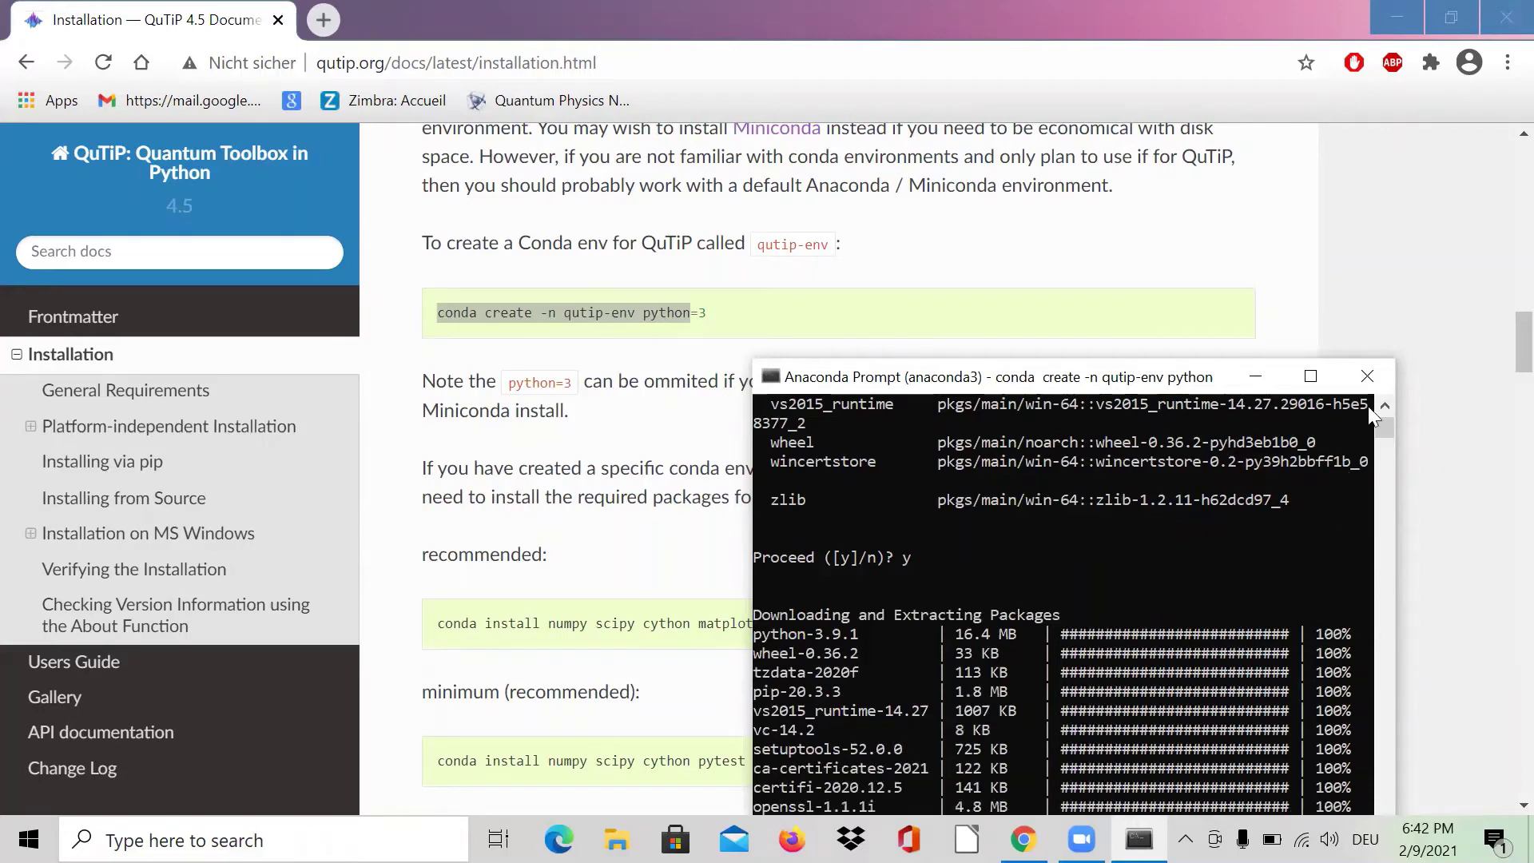
drag(1390, 430, 1387, 426)
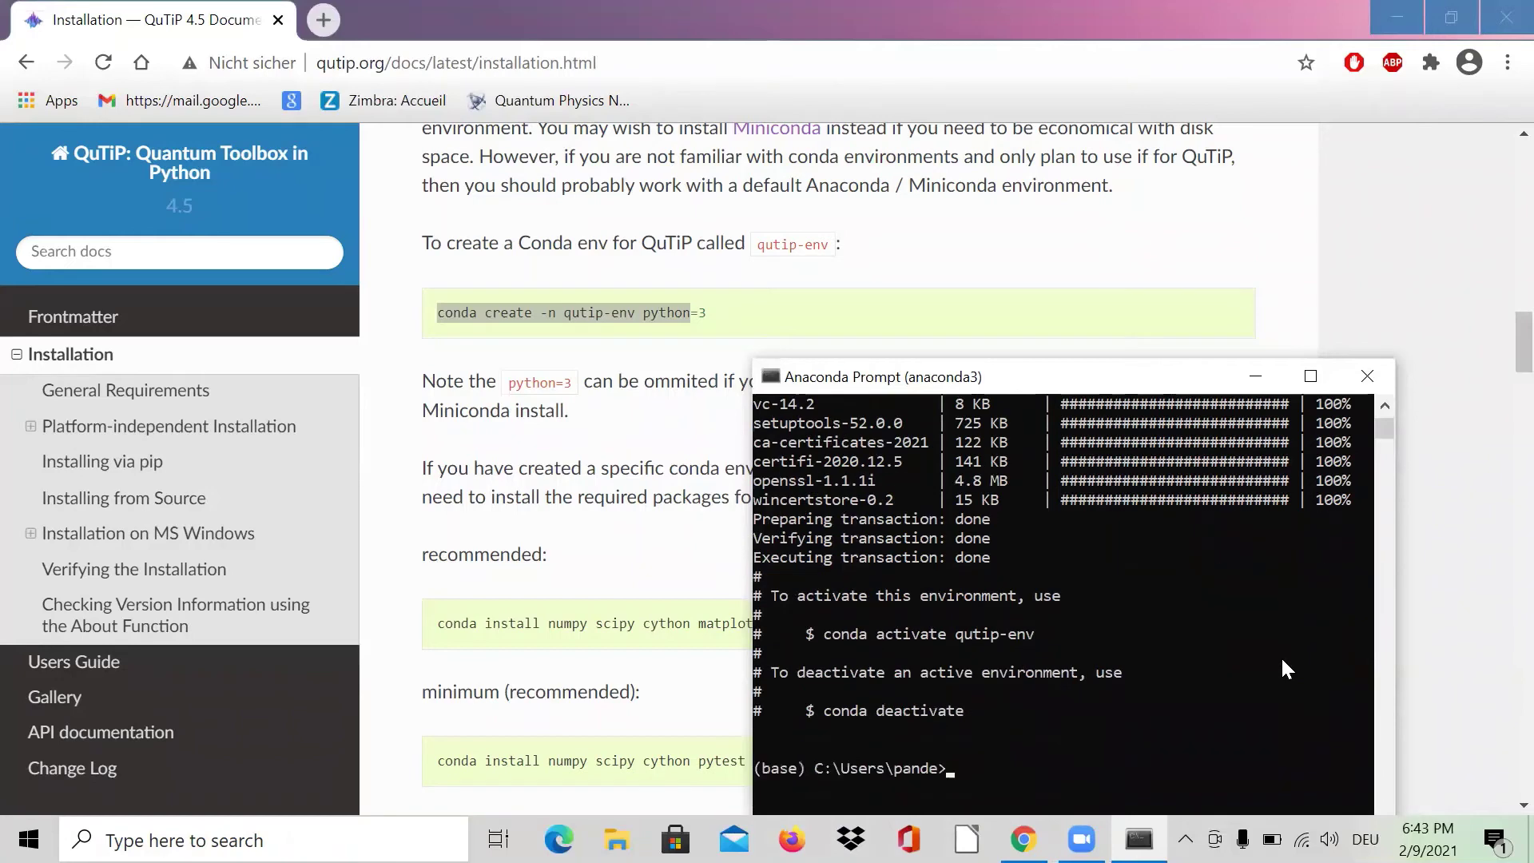
drag(1130, 376, 1165, 233)
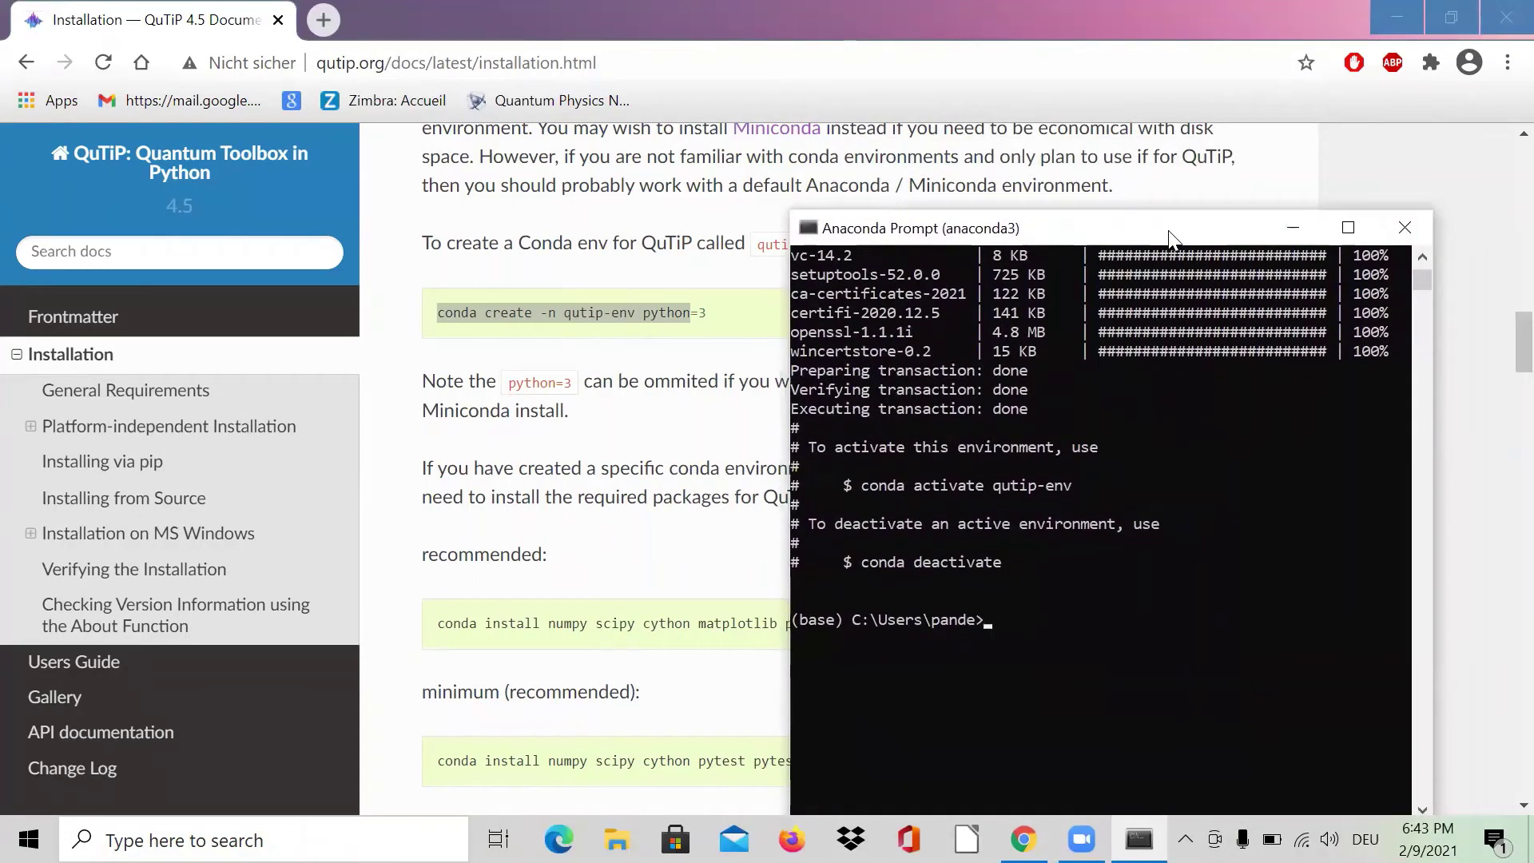
click(552, 604)
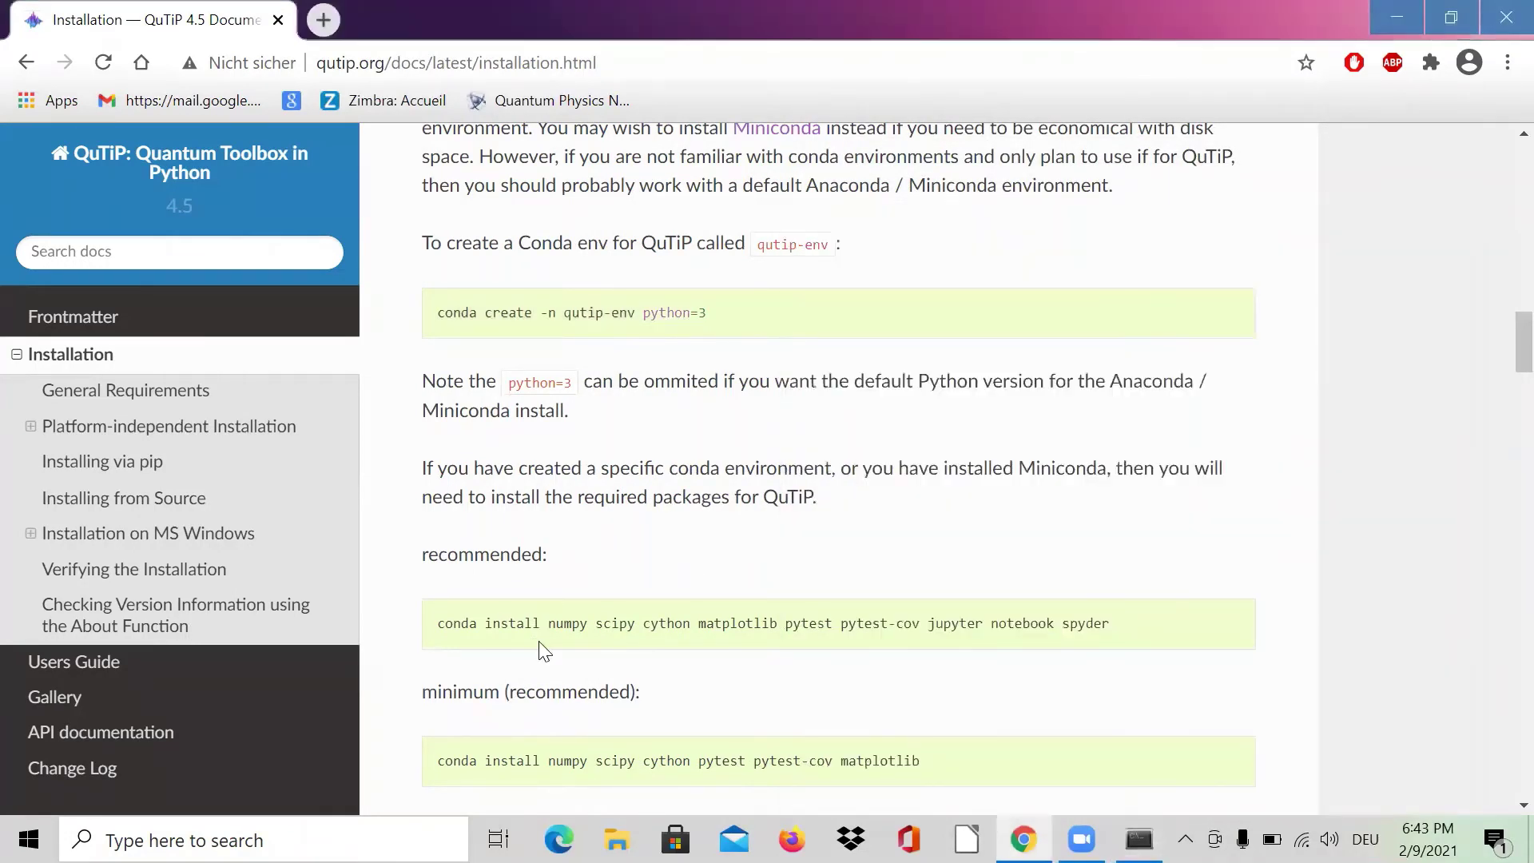
drag(438, 624, 1130, 620)
key(ctrl+c)
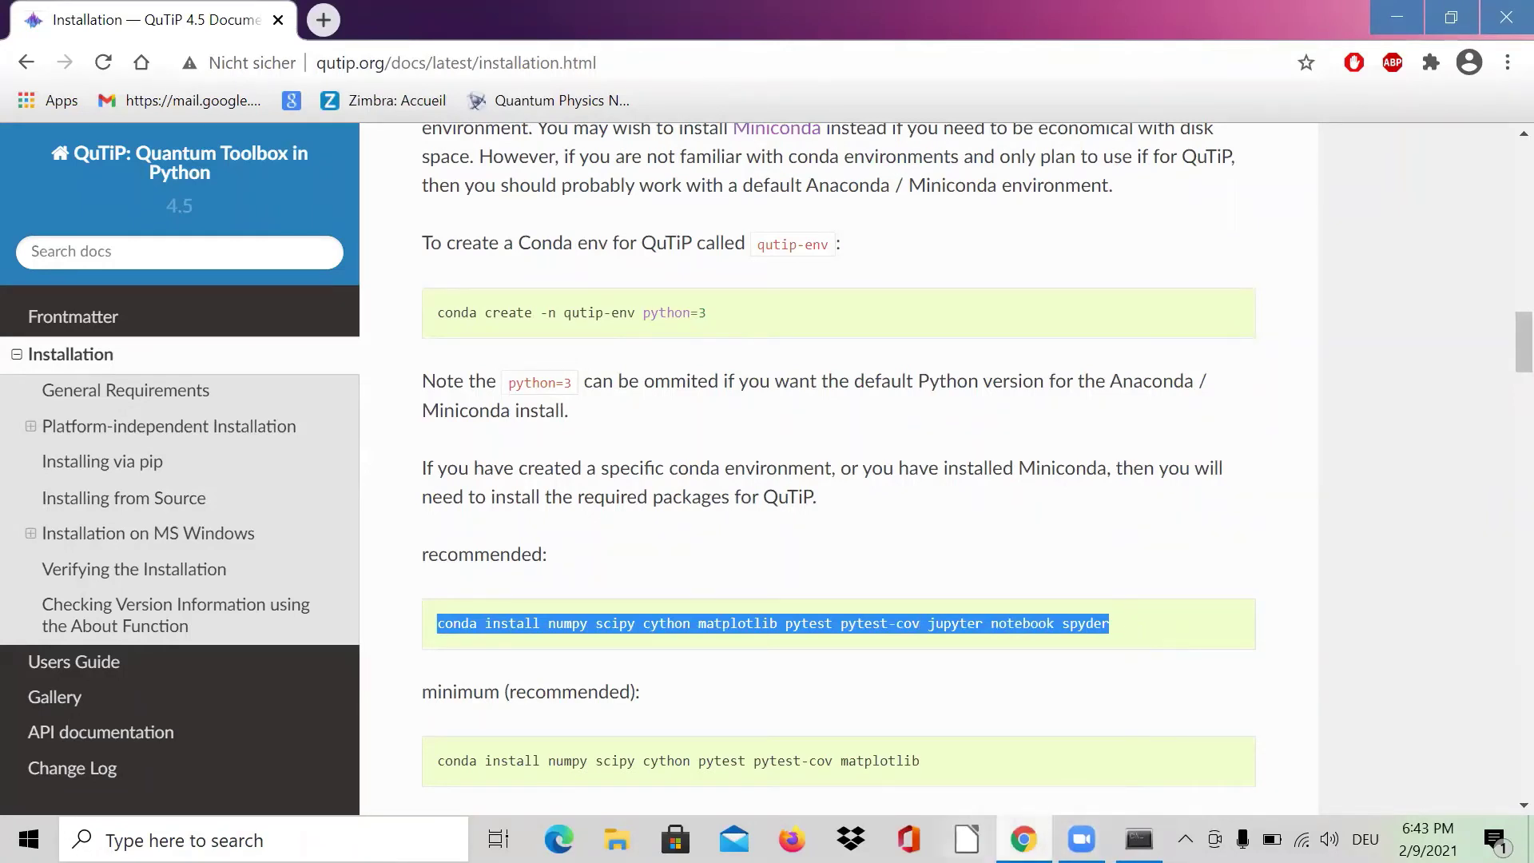
Run the copied "conda install numpy scipy cython matplotlib pytest pytest-cov jupyter notebook spyder" command in Anaconda Prompt and answer y to proceed.
click(1140, 839)
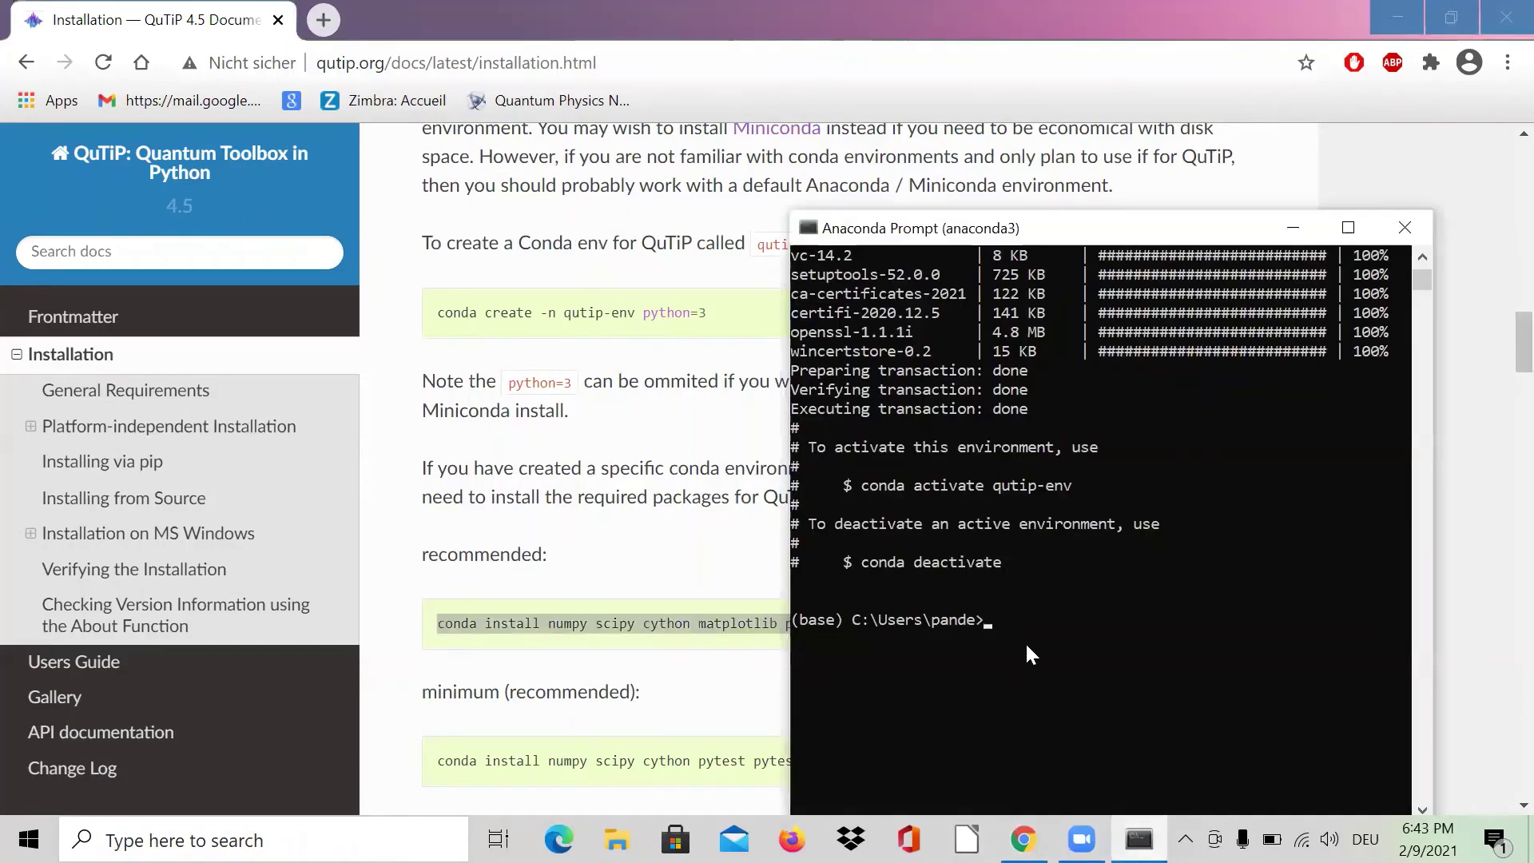
right_click(1024, 621)
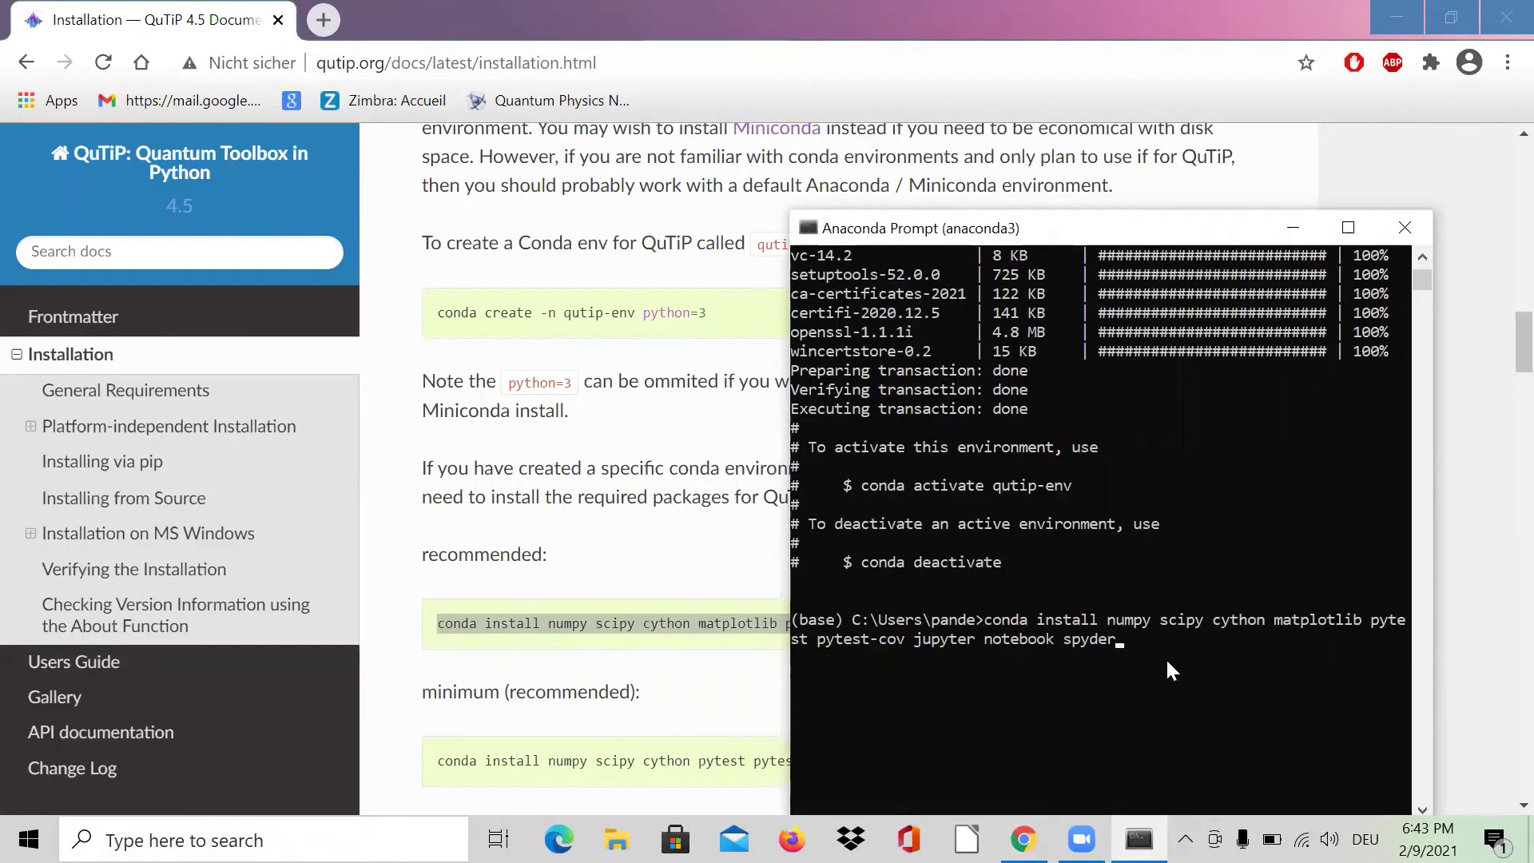
key(Return)
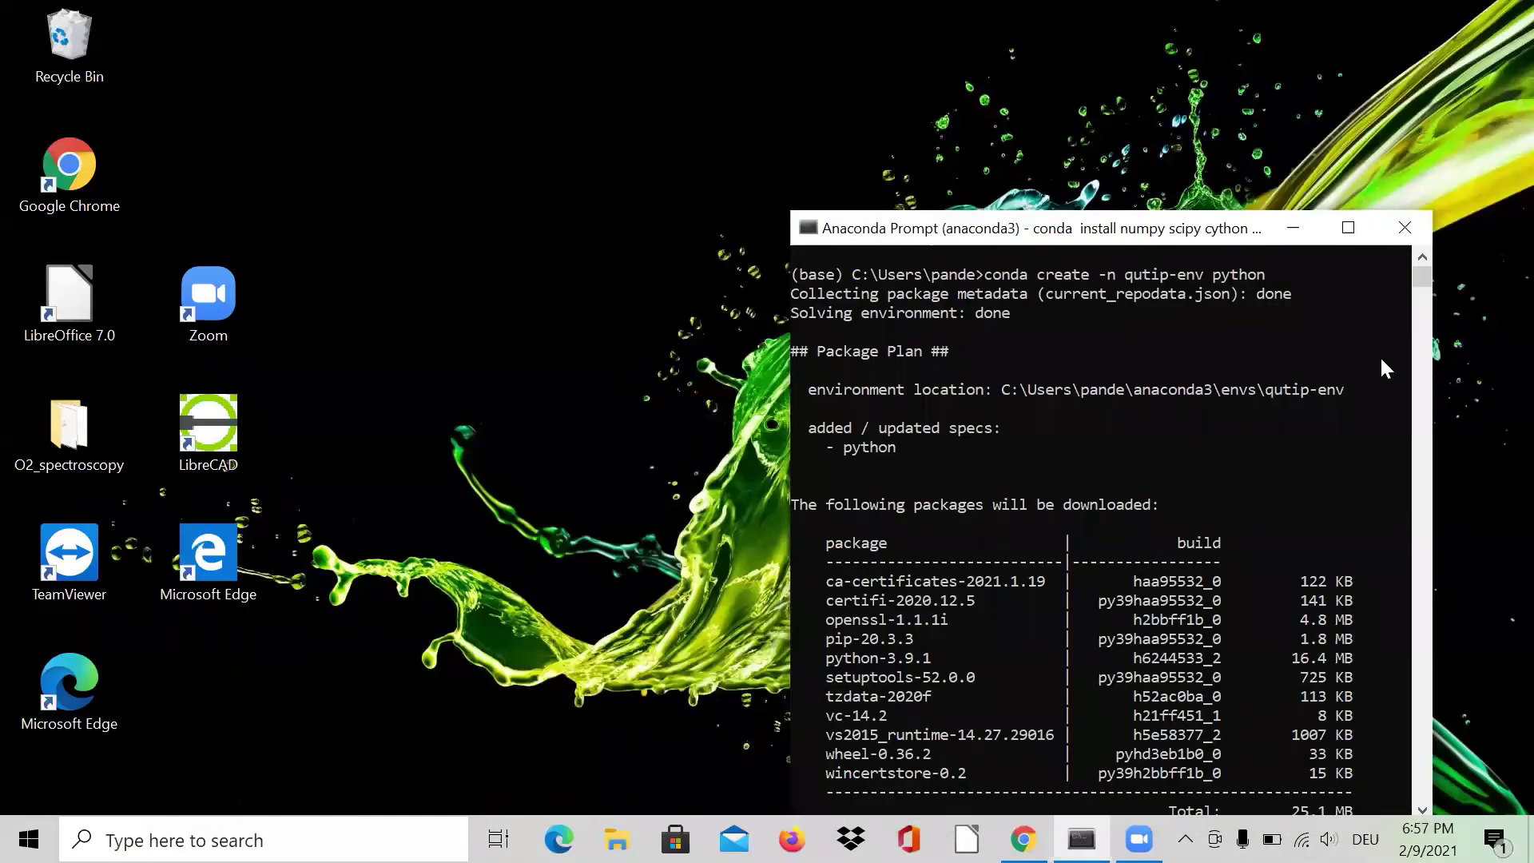
drag(1423, 278, 1421, 280)
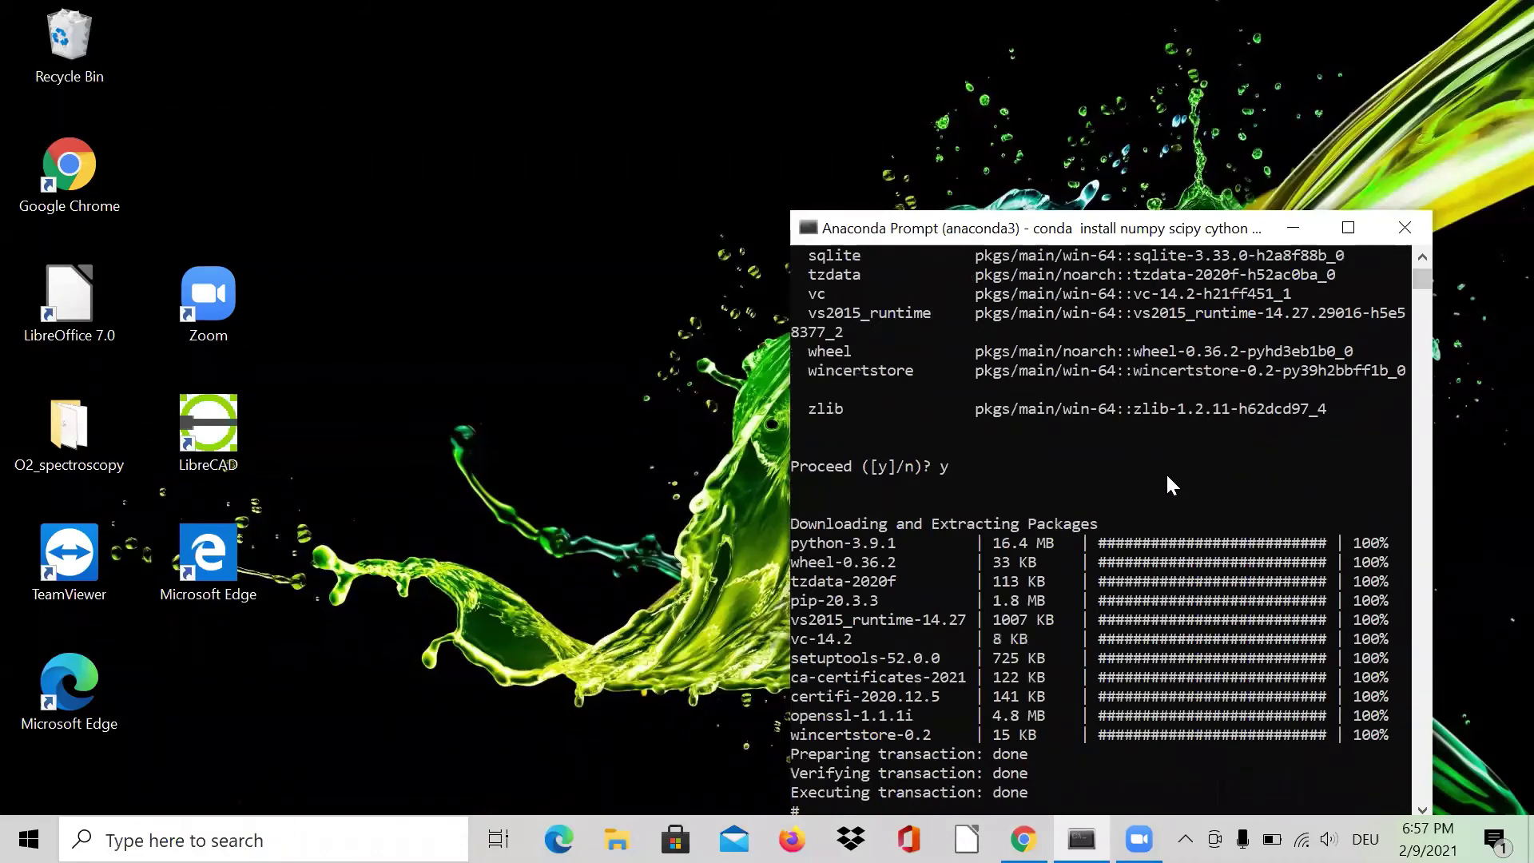
scroll(1166, 476, down, 6)
scroll(1167, 477, down, 8)
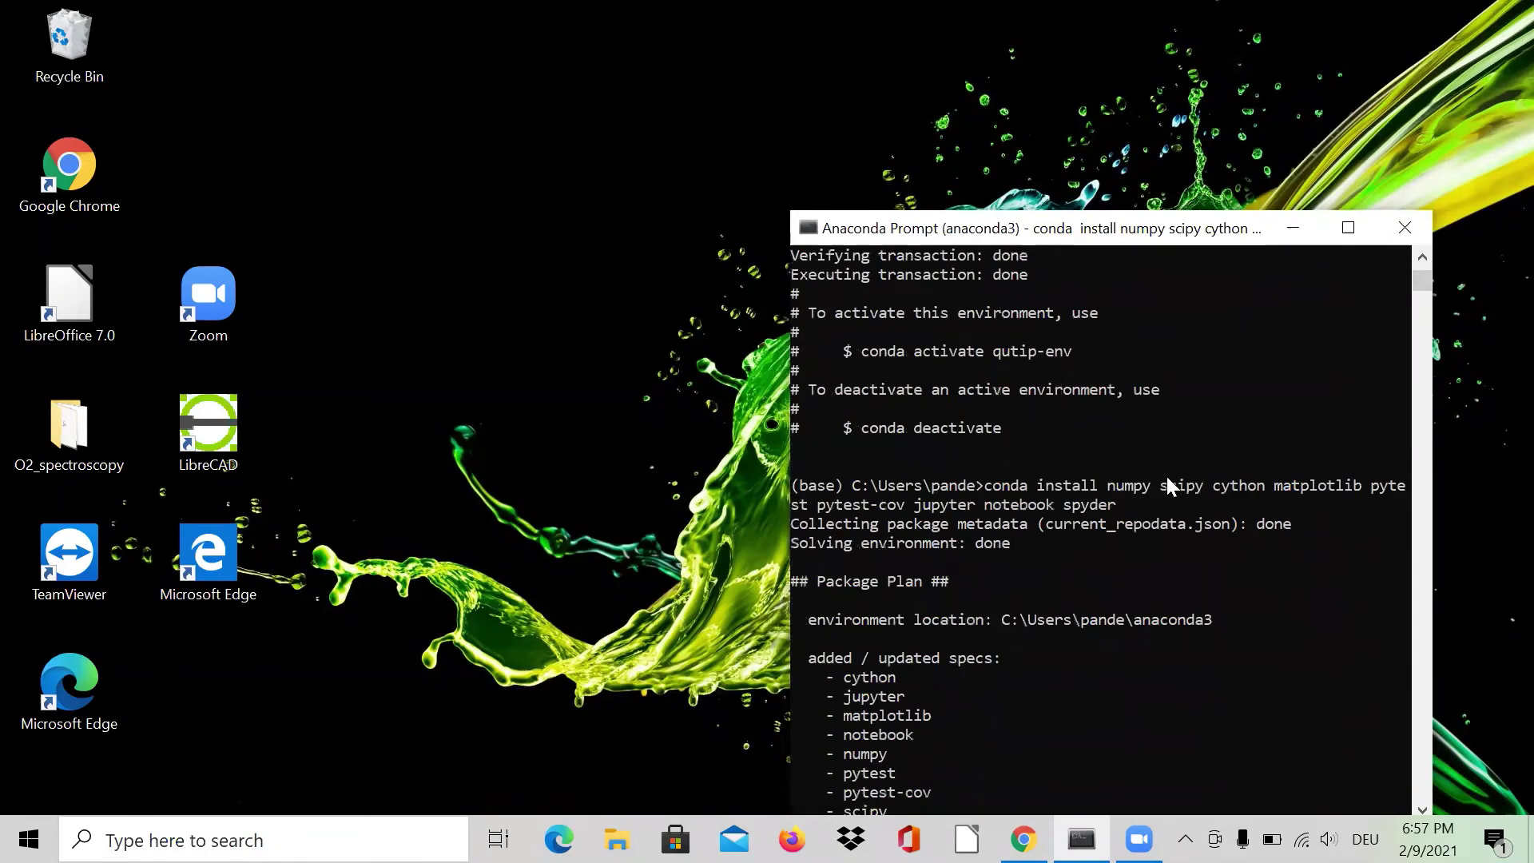
scroll(1167, 488, down, 6)
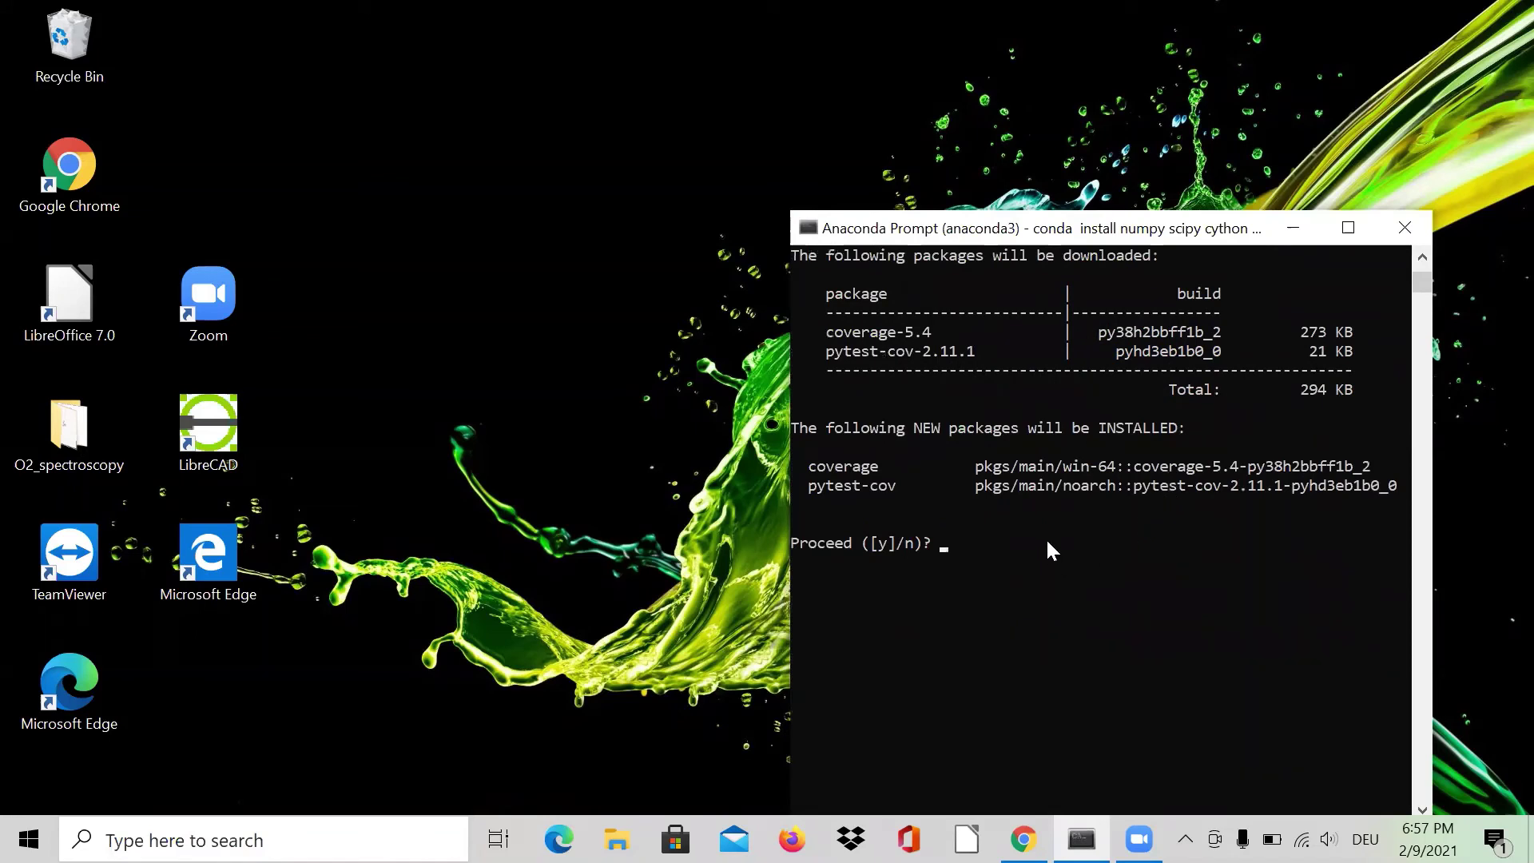
text(y)
key(Return)
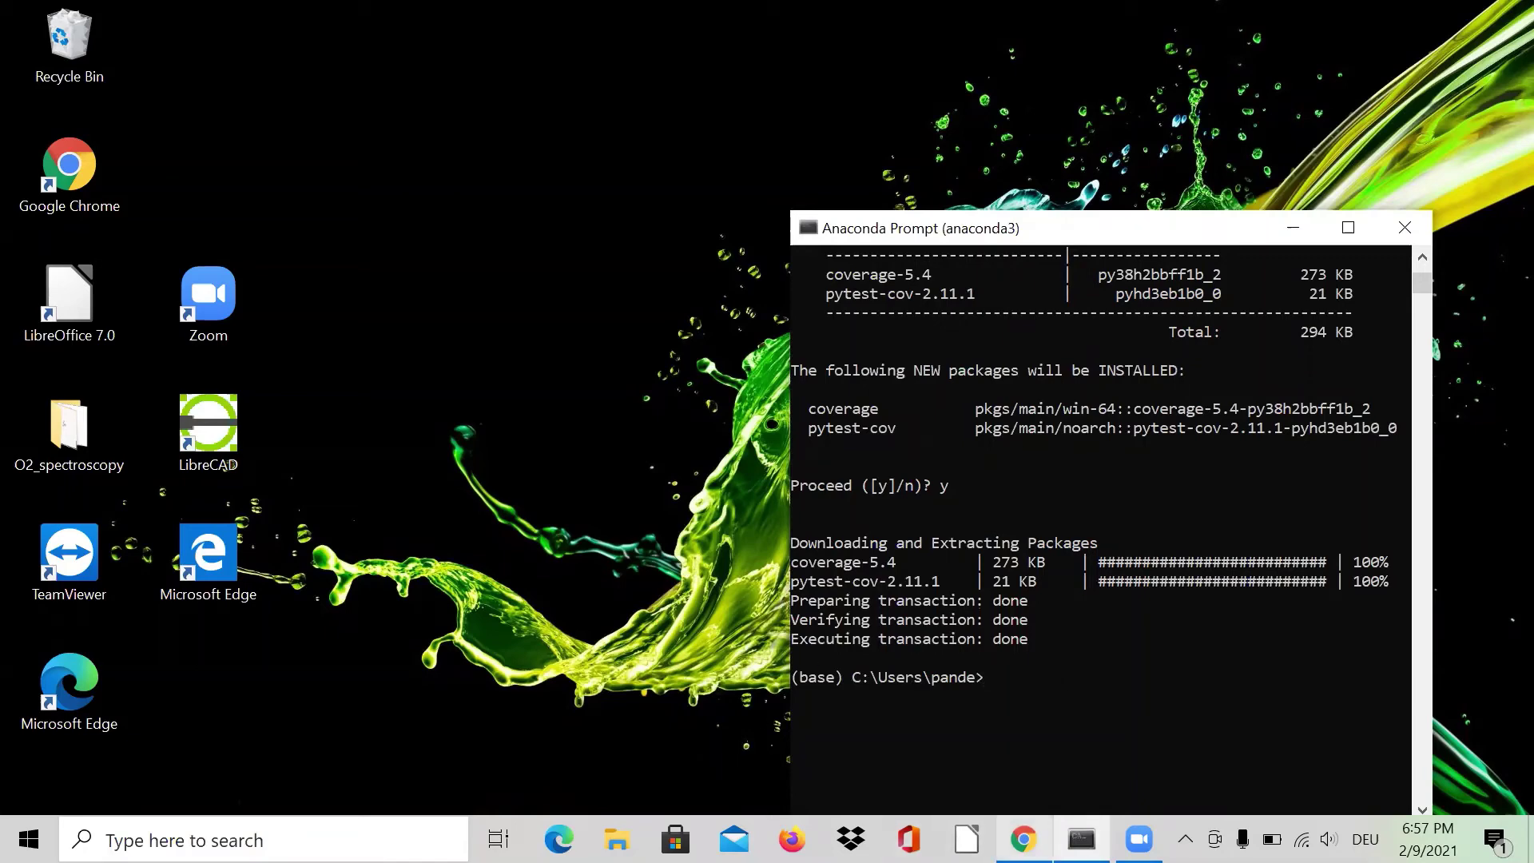
Reposition Anaconda Prompt beside the installation guide and copy "conda config --append channels conda-forge" from the conda-forge channel section.
click(1023, 839)
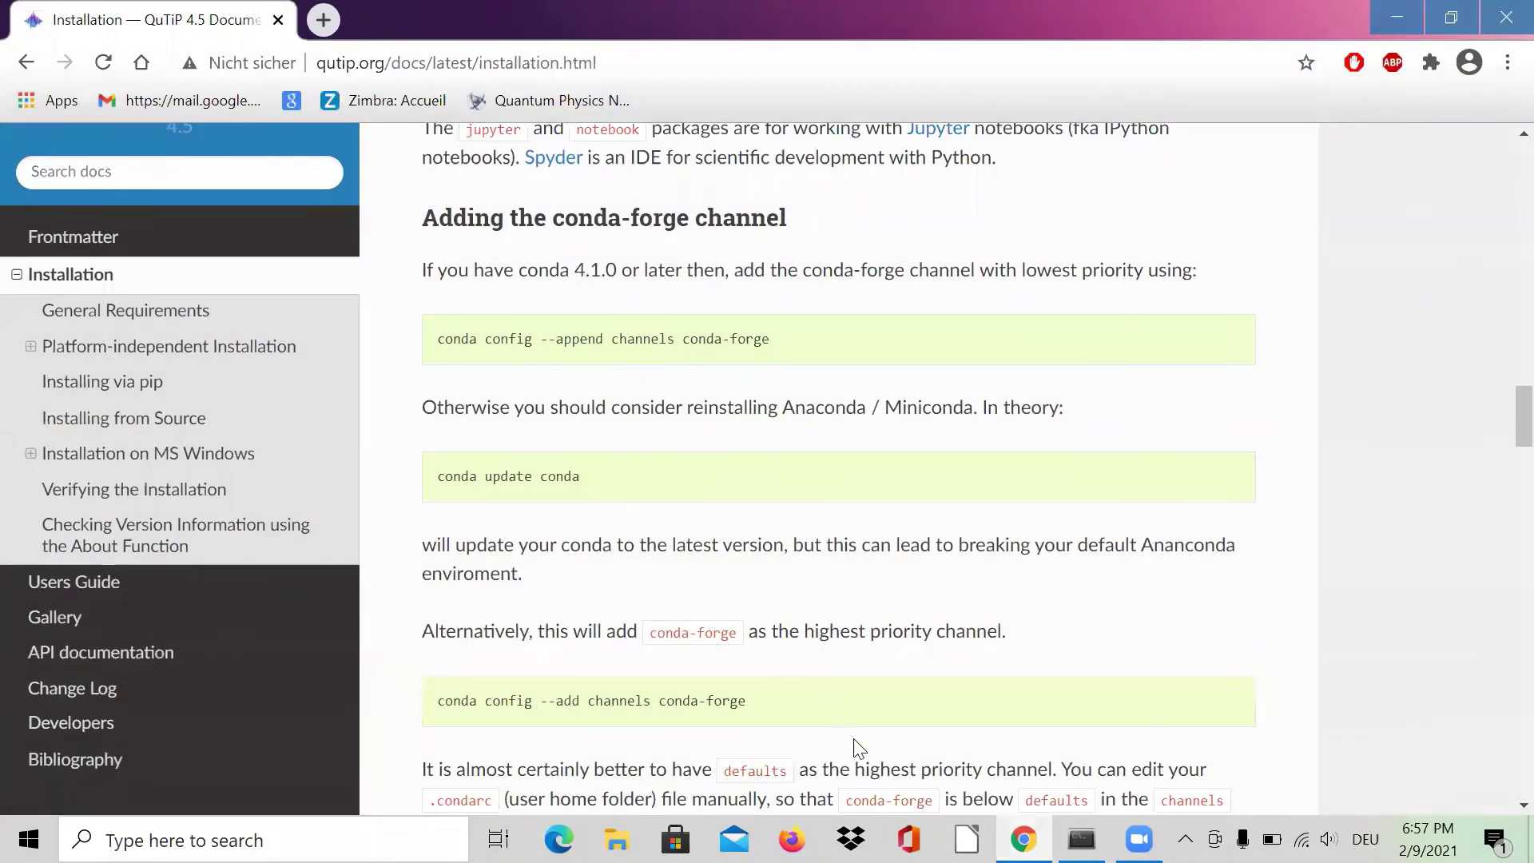
click(1081, 839)
drag(982, 233, 1153, 299)
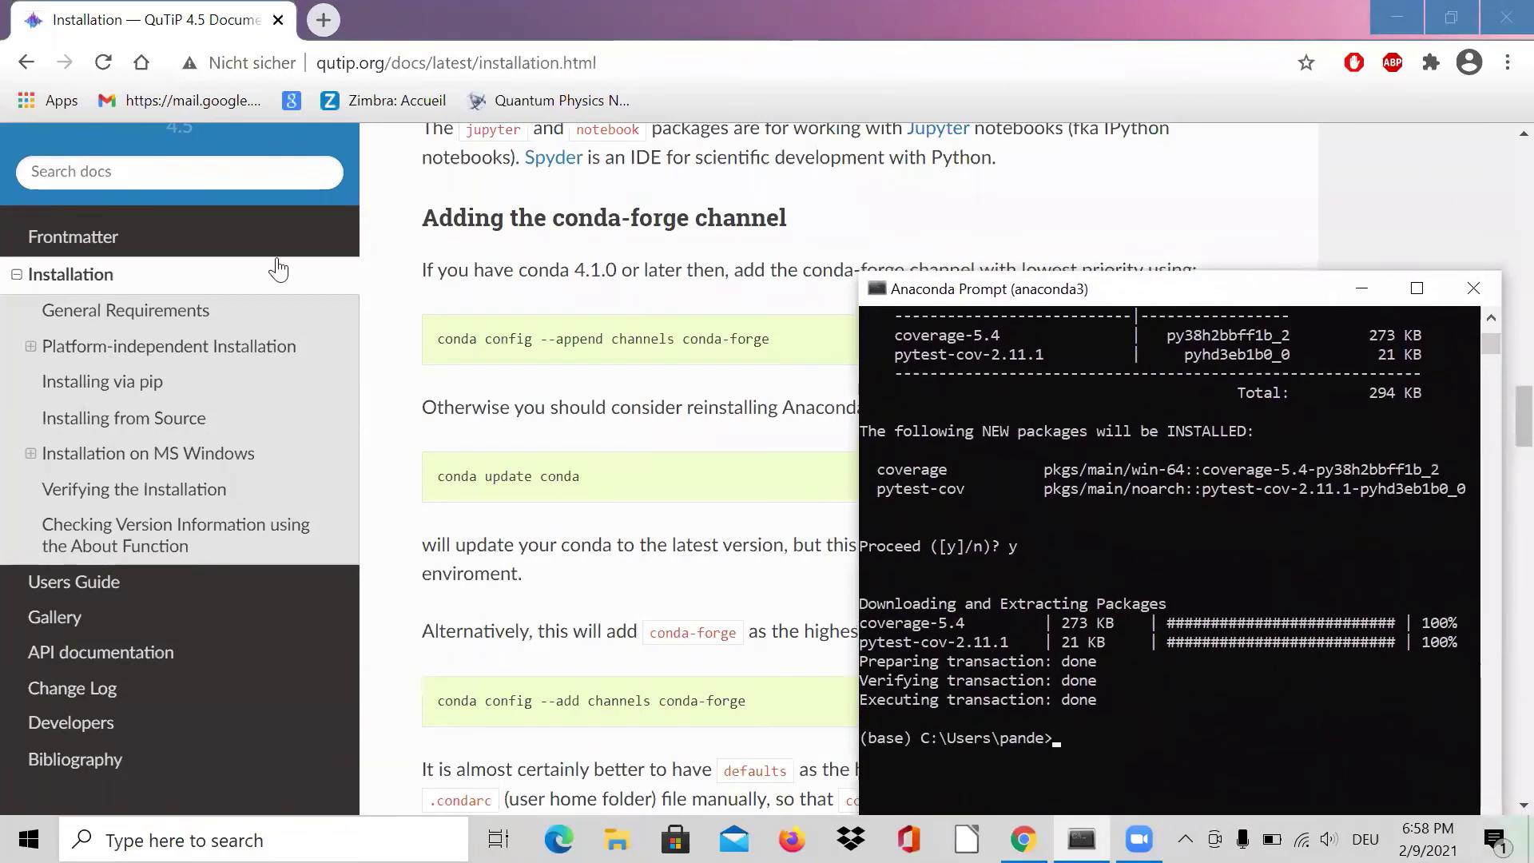
click(527, 357)
drag(436, 337, 809, 369)
key(ctrl+c)
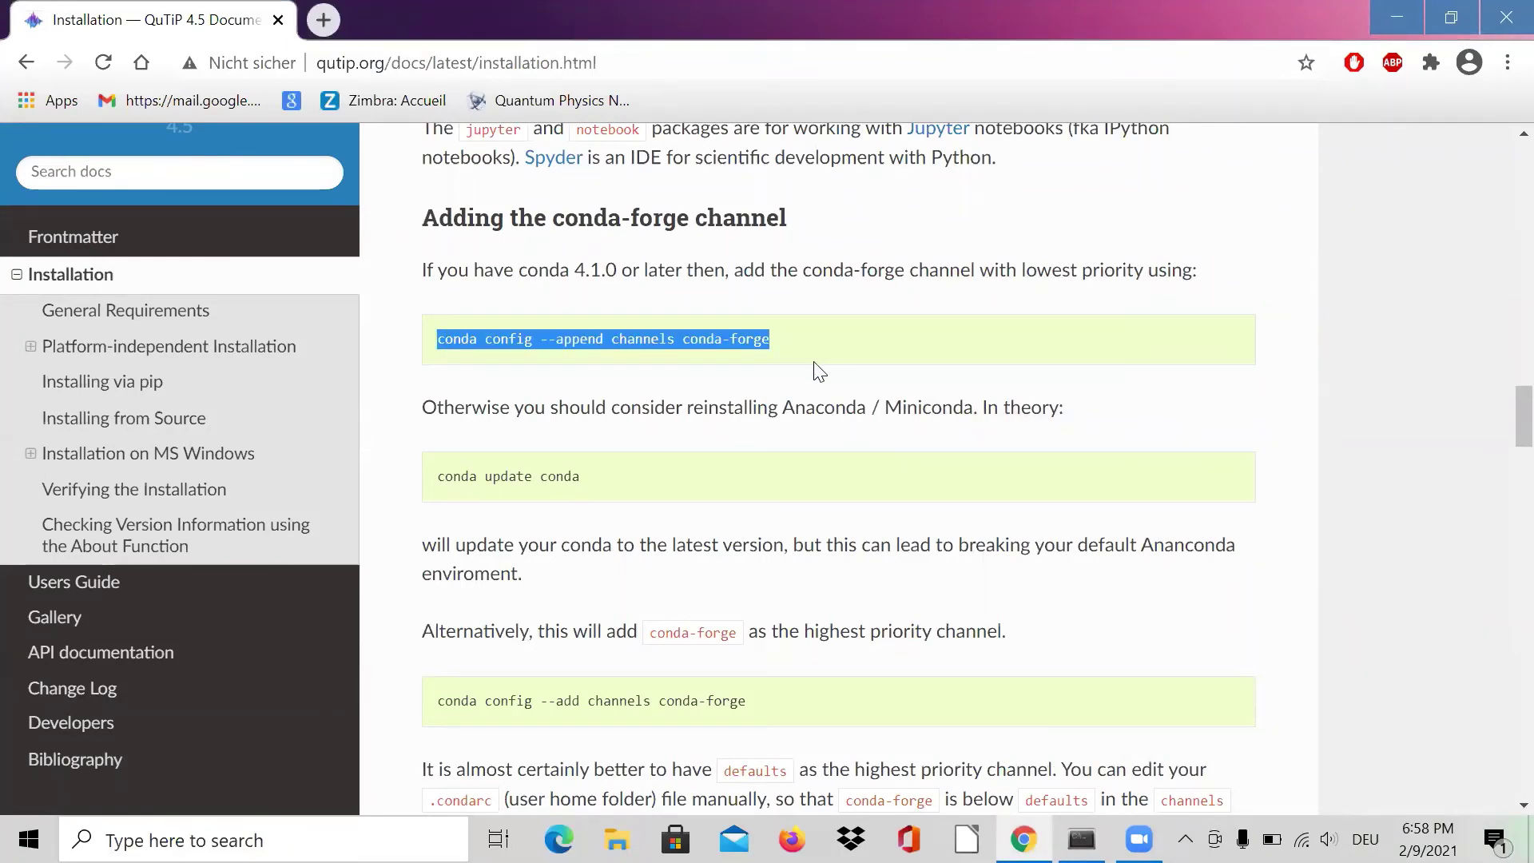
Run "conda config --append channels conda-forge" in Anaconda Prompt to add the conda-forge channel with lowest priority.
click(1081, 839)
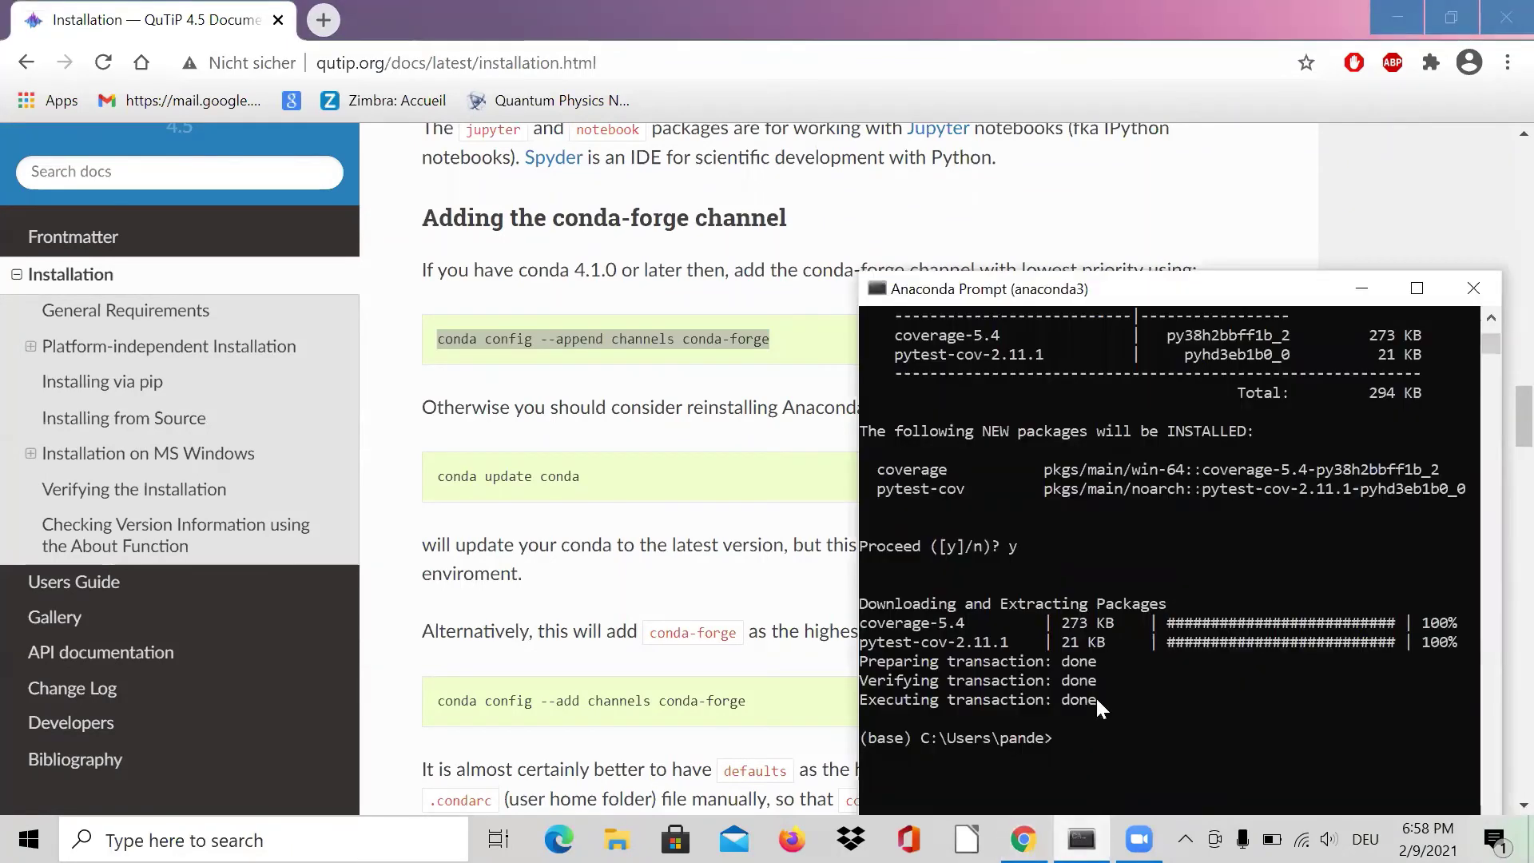
key(ctrl+v)
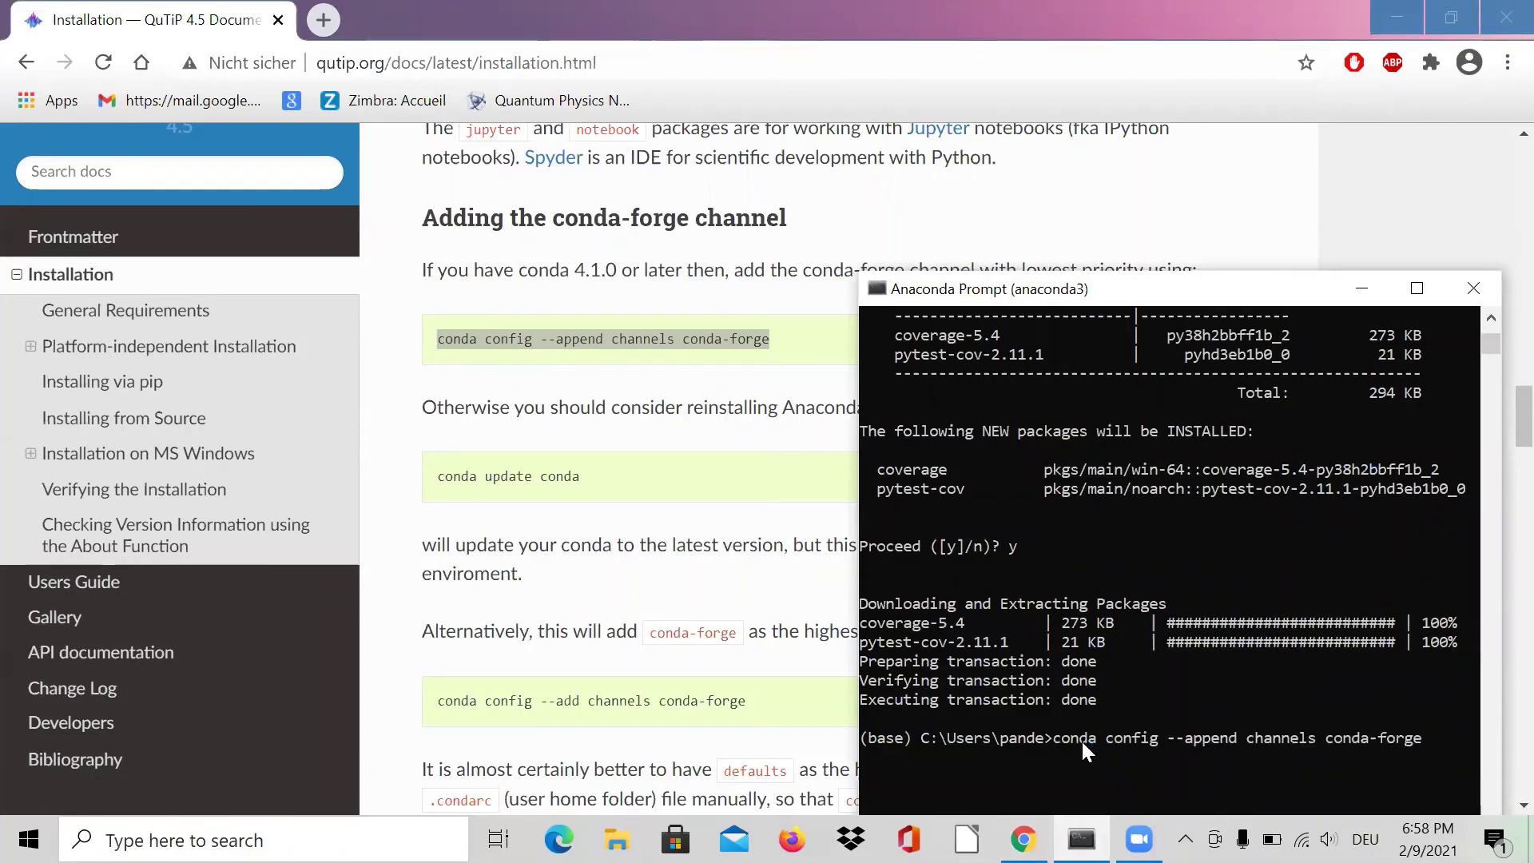
key(Return)
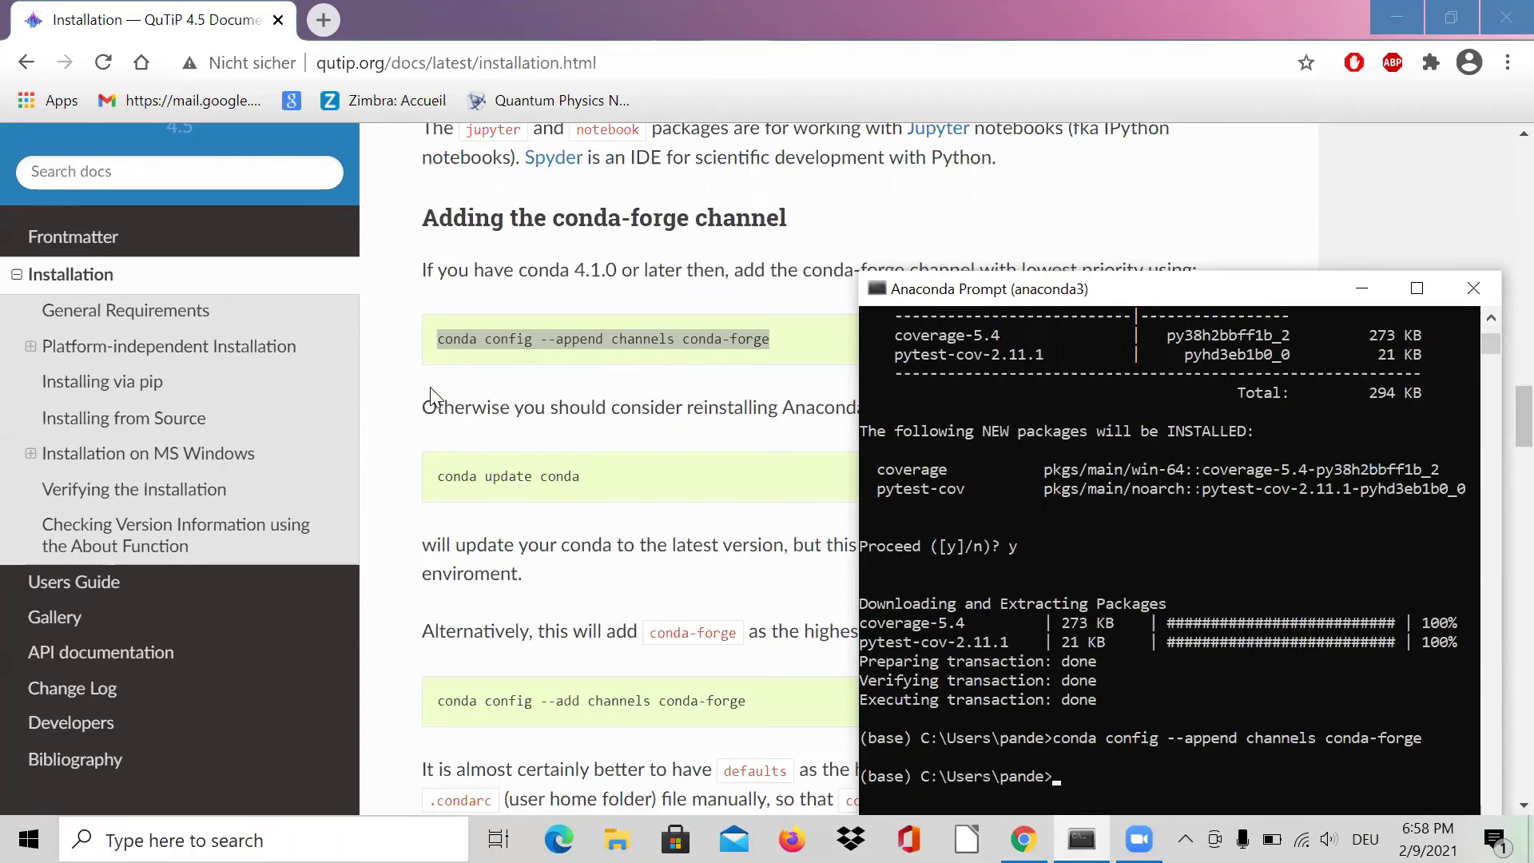
Copy "conda install qutip" from the Platform-independent Installation section of the guide.
click(404, 386)
scroll(402, 387, up, 3)
scroll(403, 388, up, 7)
scroll(435, 407, up, 2)
scroll(436, 408, up, 6)
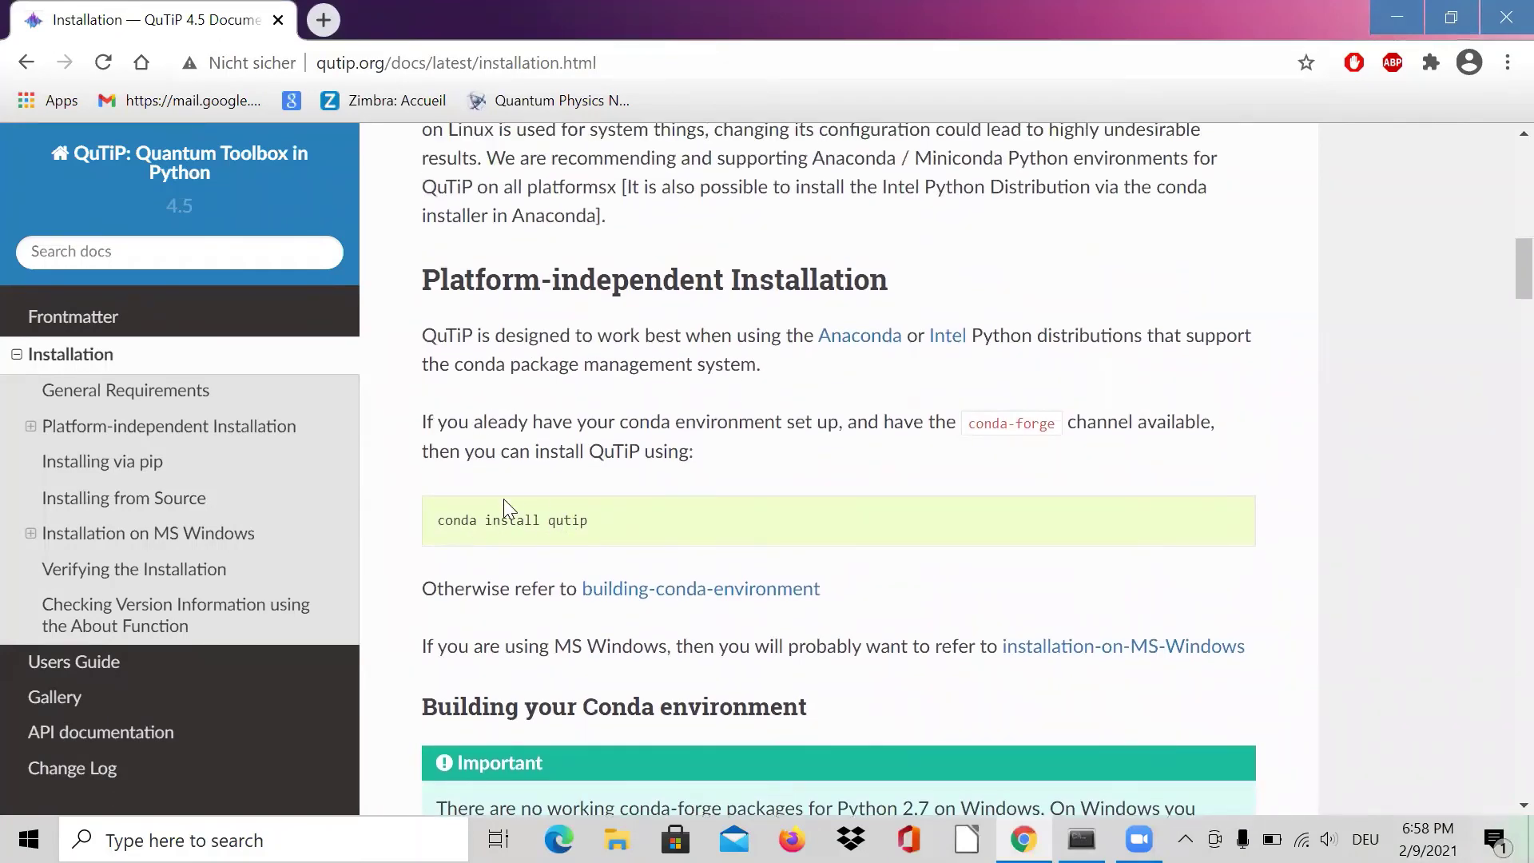
scroll(552, 479, up, 5)
scroll(551, 480, down, 4)
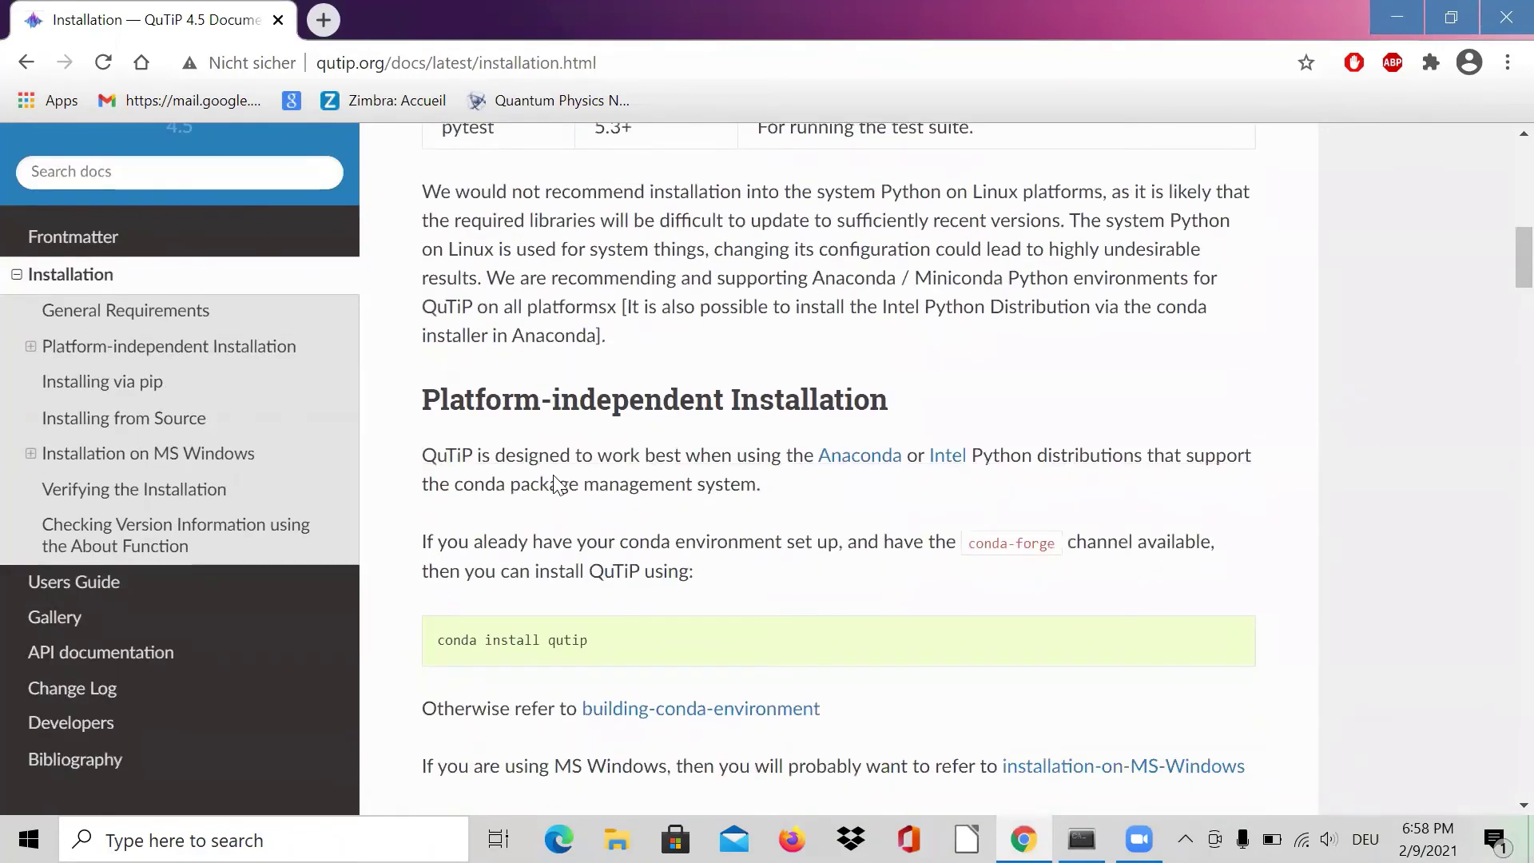
scroll(531, 404, down, 3)
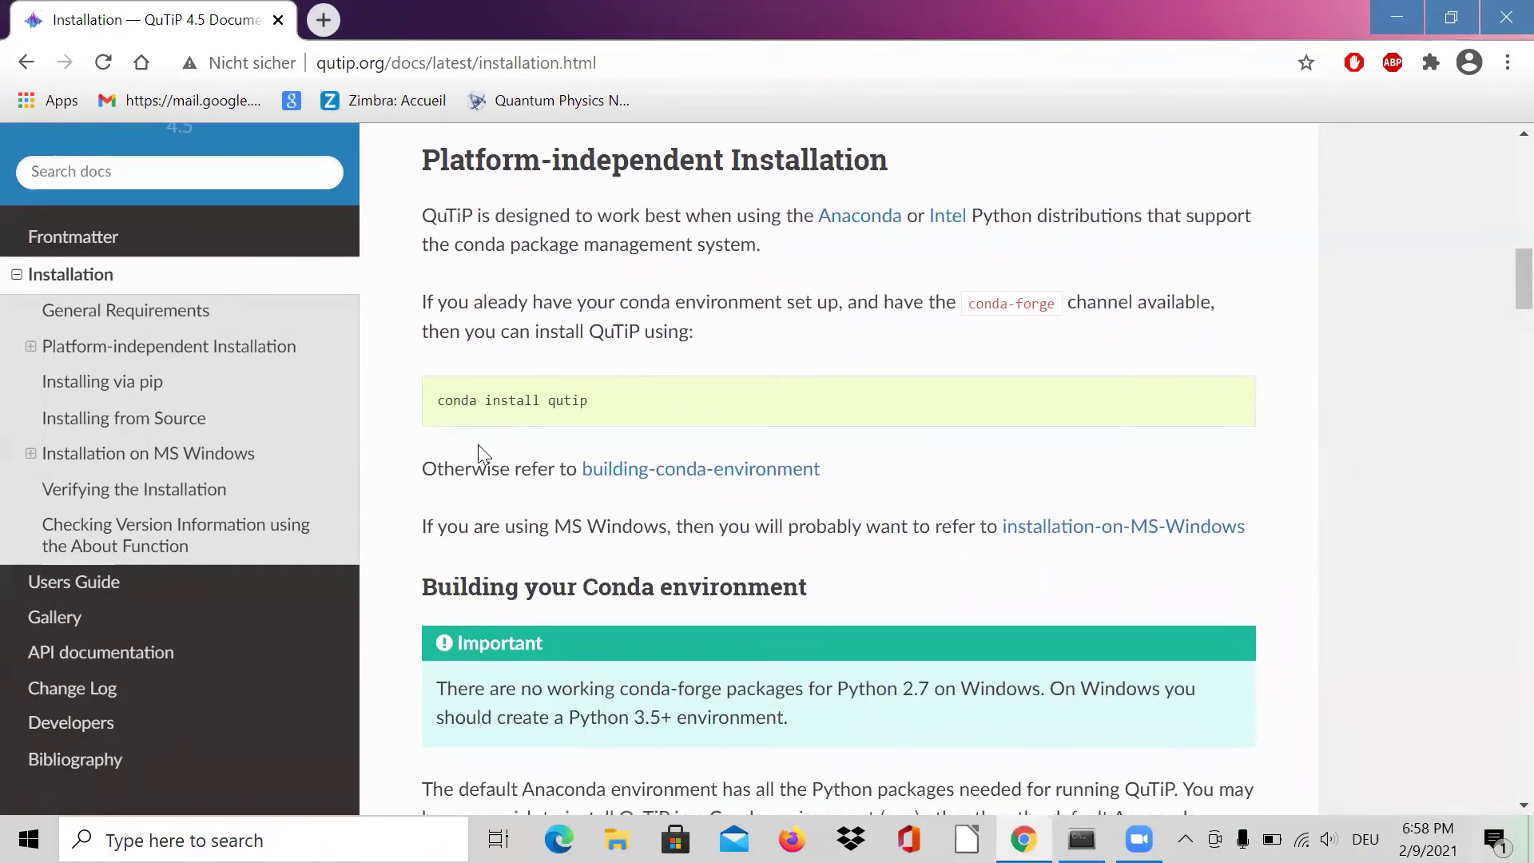
drag(438, 399, 622, 405)
key(ctrl+c)
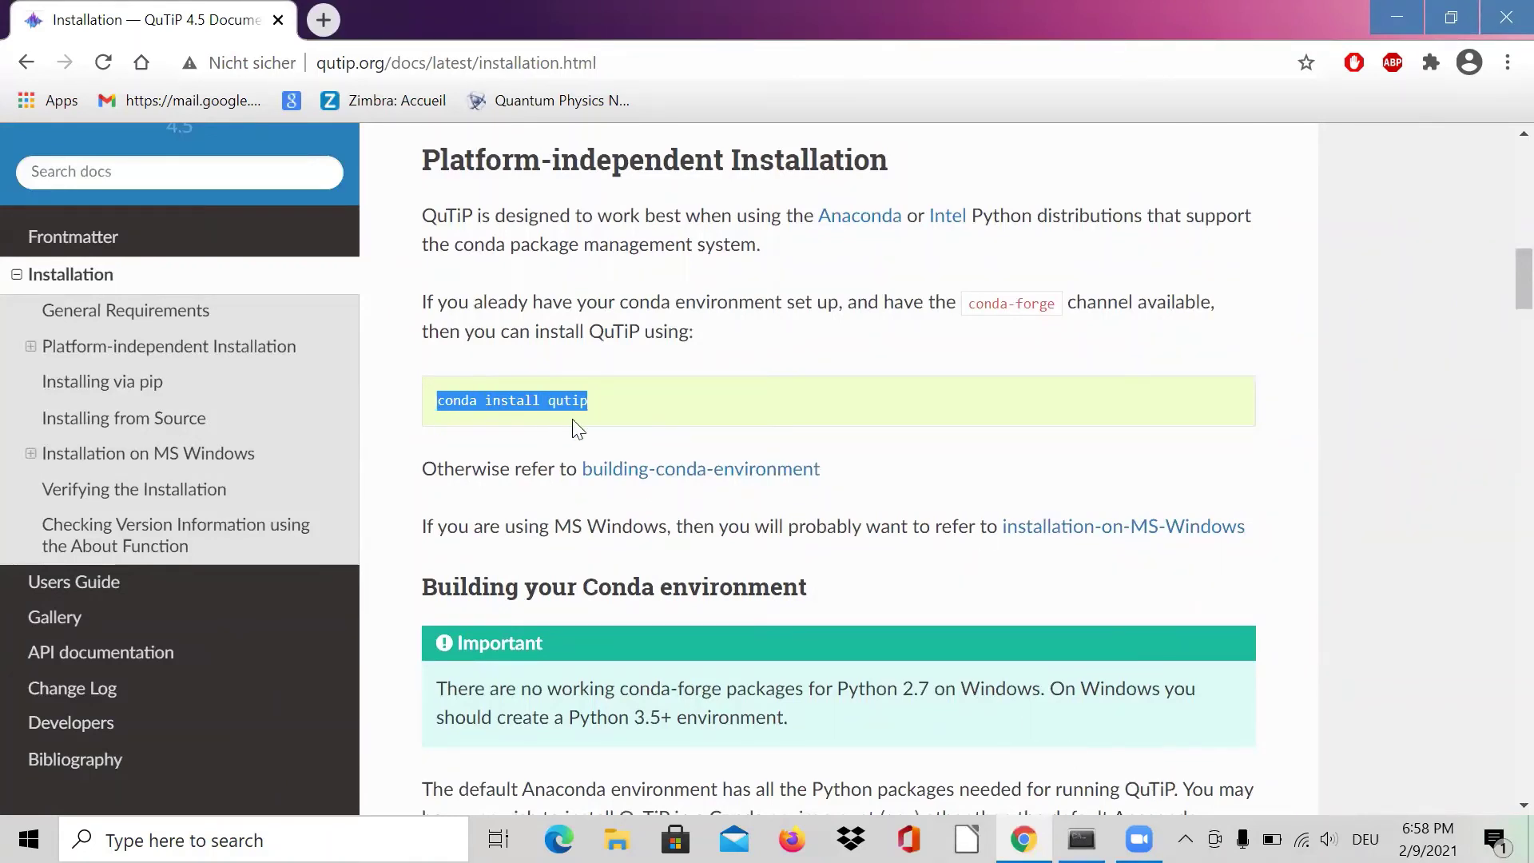
Run "conda install qutip" in Anaconda Prompt and answer y to proceed with the installation.
click(1081, 839)
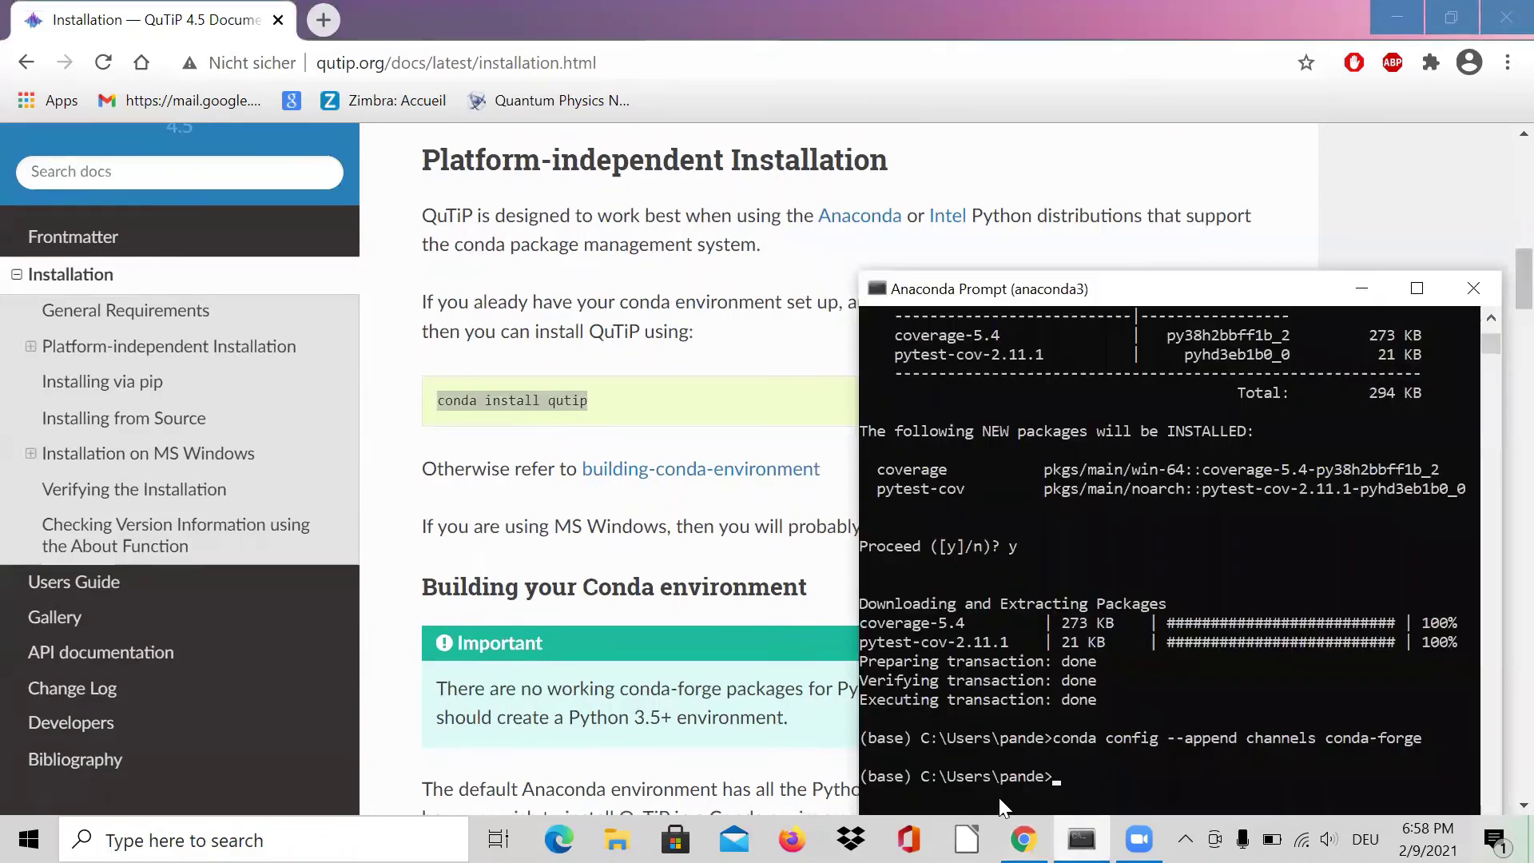
drag(1153, 298, 820, 109)
key(ctrl+v)
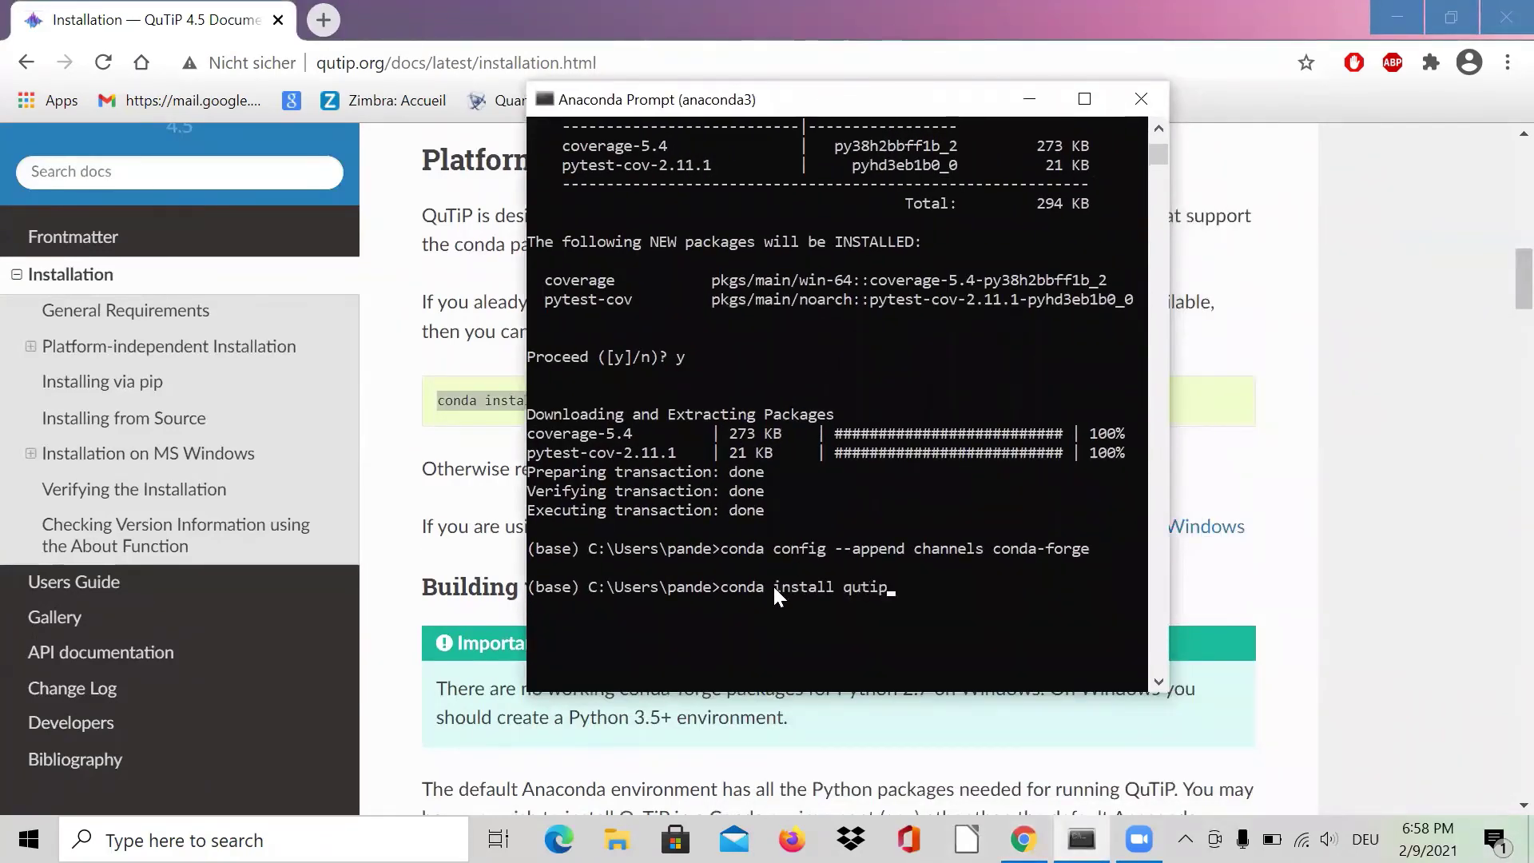
key(Return)
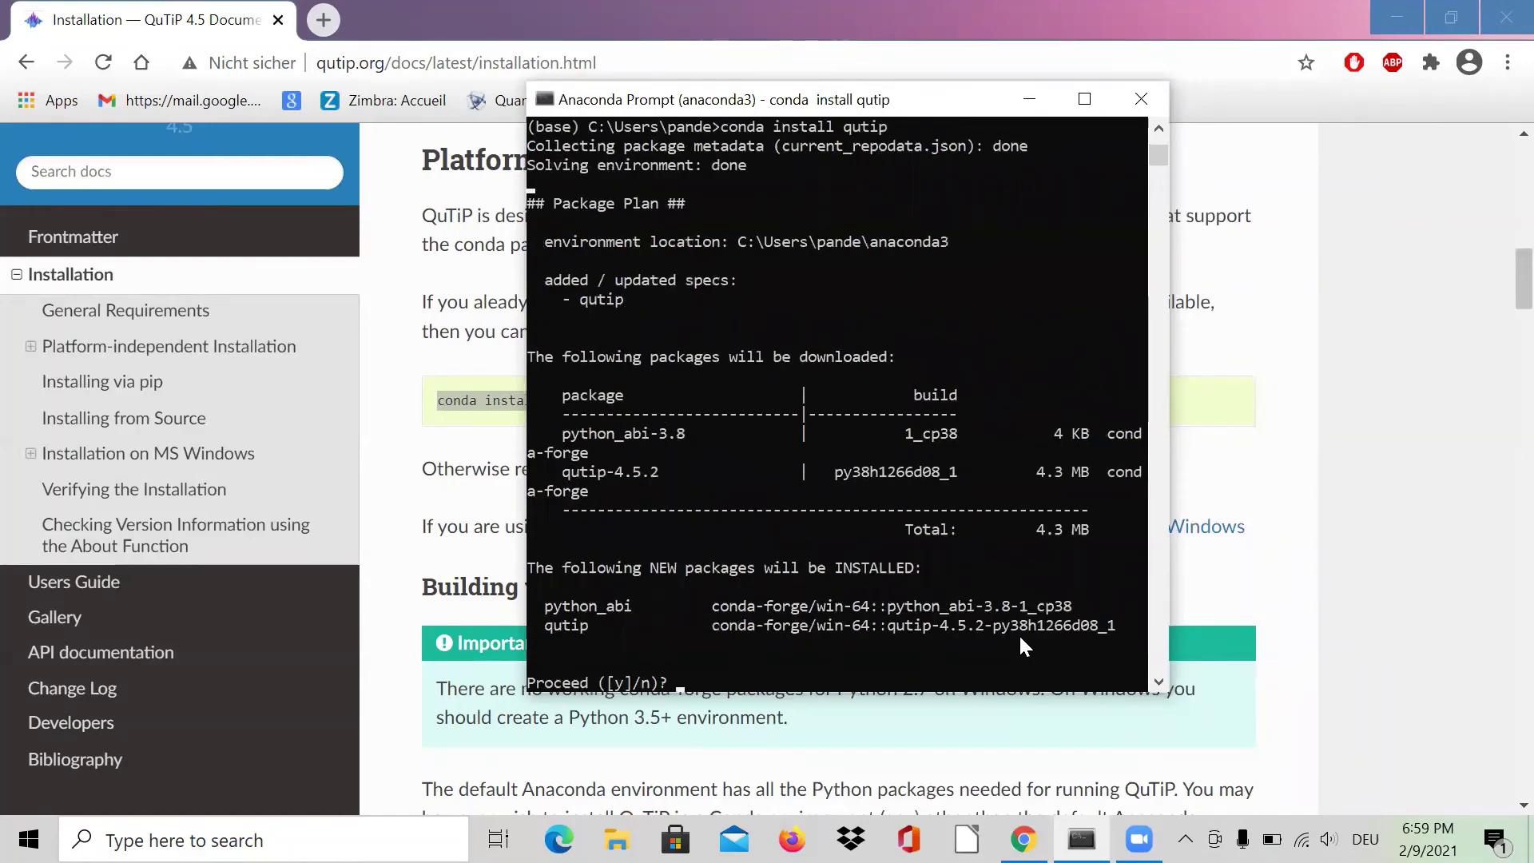
text(y)
key(Return)
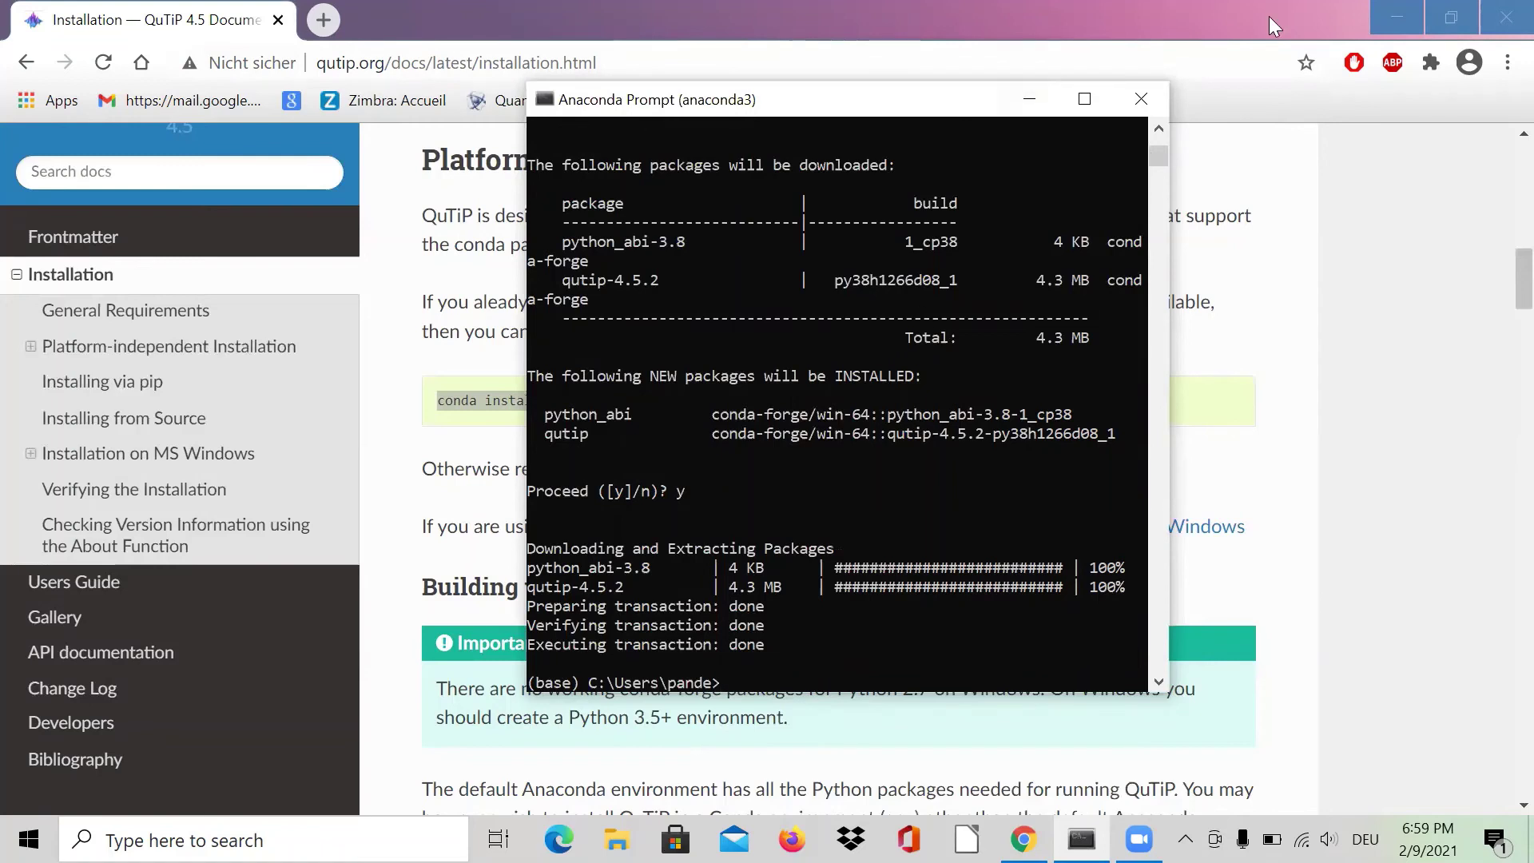
Close the browser with the installation guide and launch Jupyter from Anaconda Prompt with "jupyter notebook".
click(1501, 20)
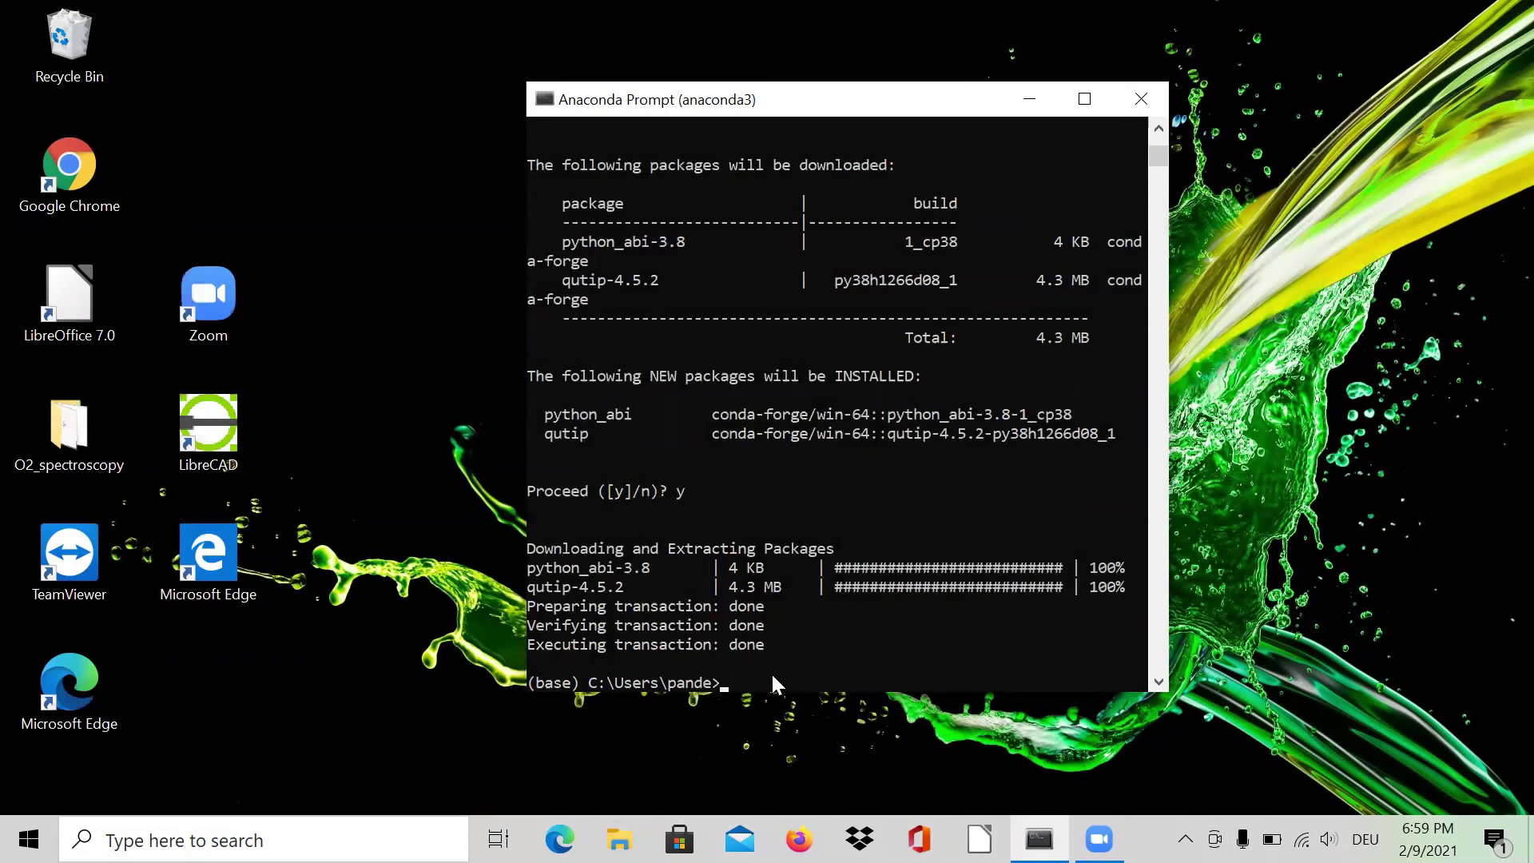
text(ju)
text(p)
key(BackSpace)
text(upyter notebook)
key(Return)
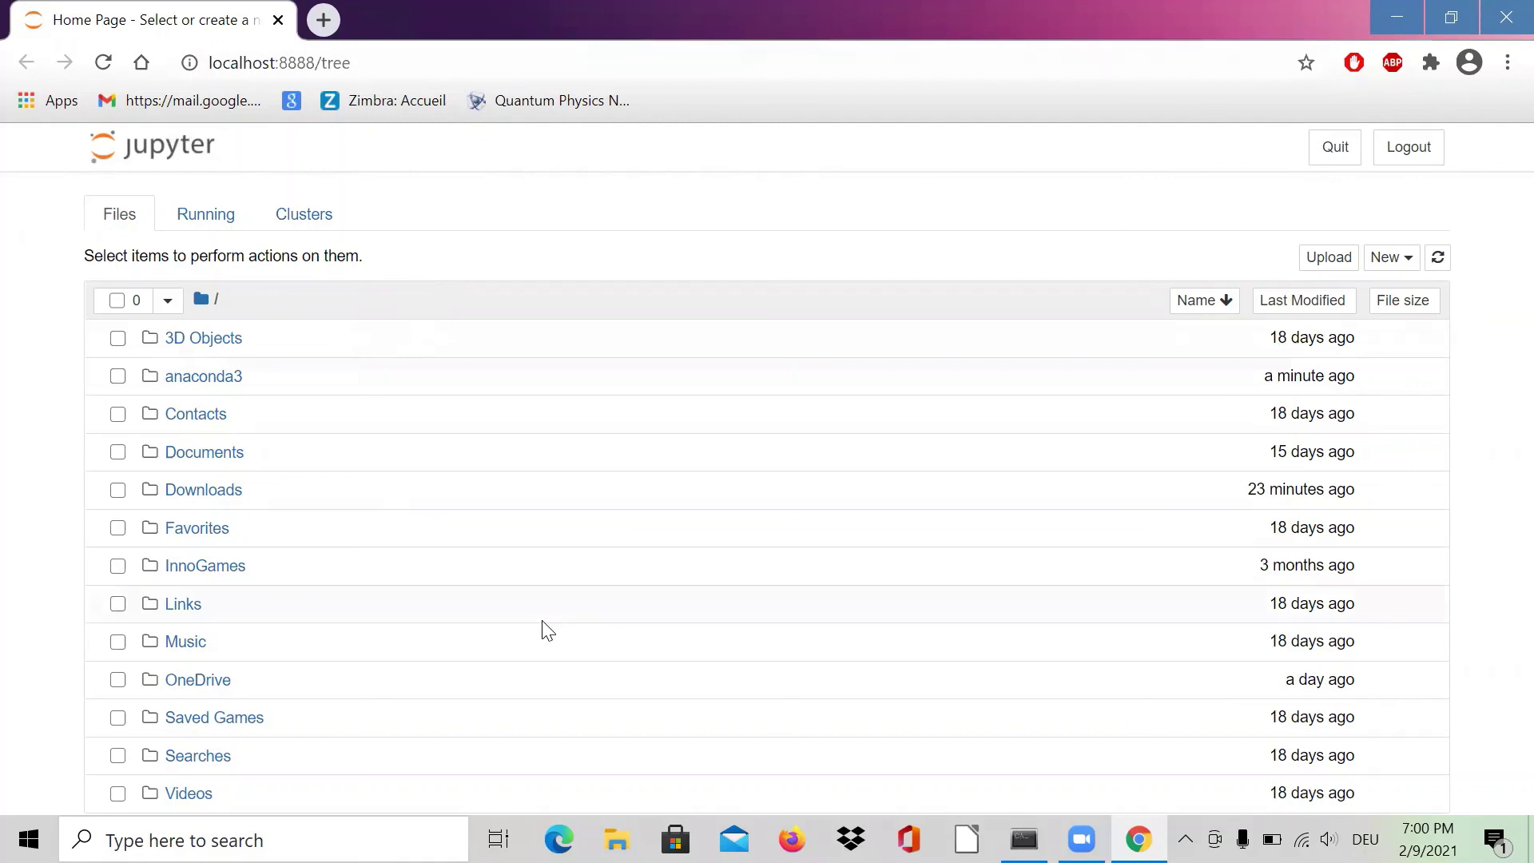
Open the notebook "Vacuum rabi oscillations in the Jaynes Cummings model.ipynb" from the Downloads folder in Jupyter.
click(219, 493)
click(210, 504)
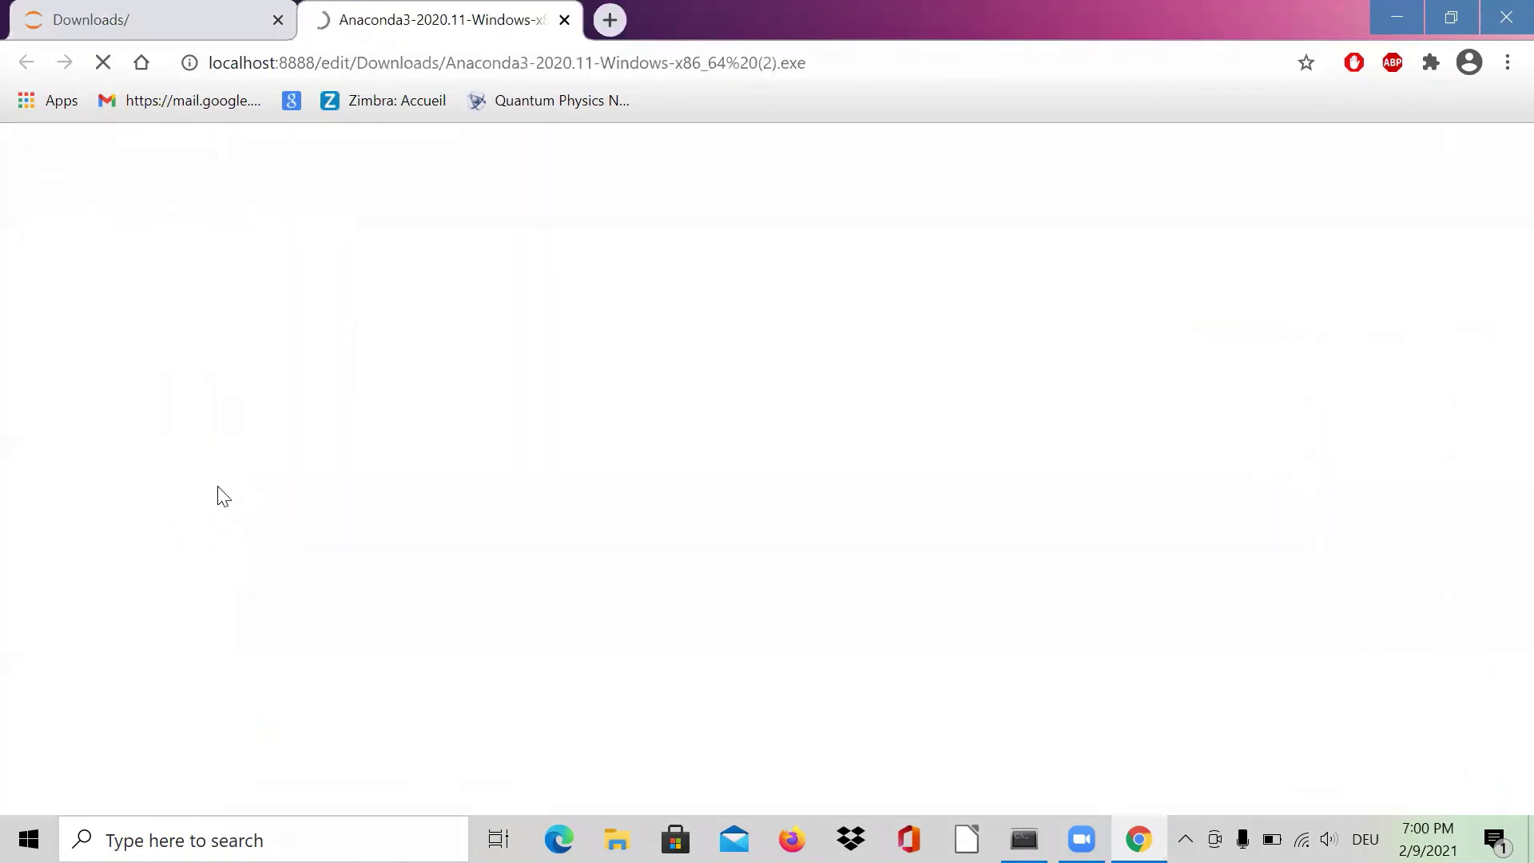
click(565, 20)
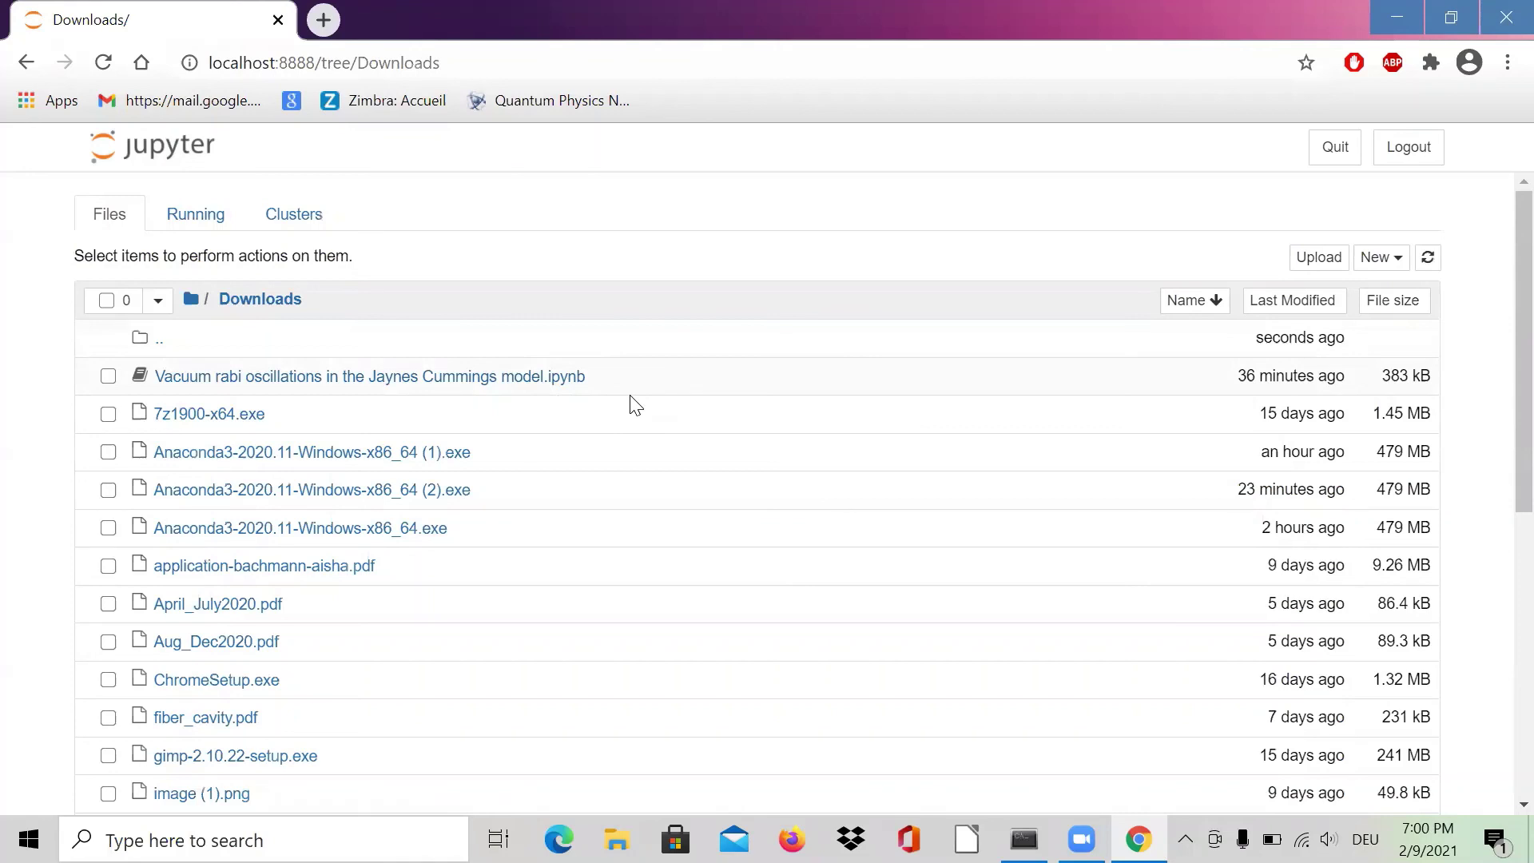
click(542, 380)
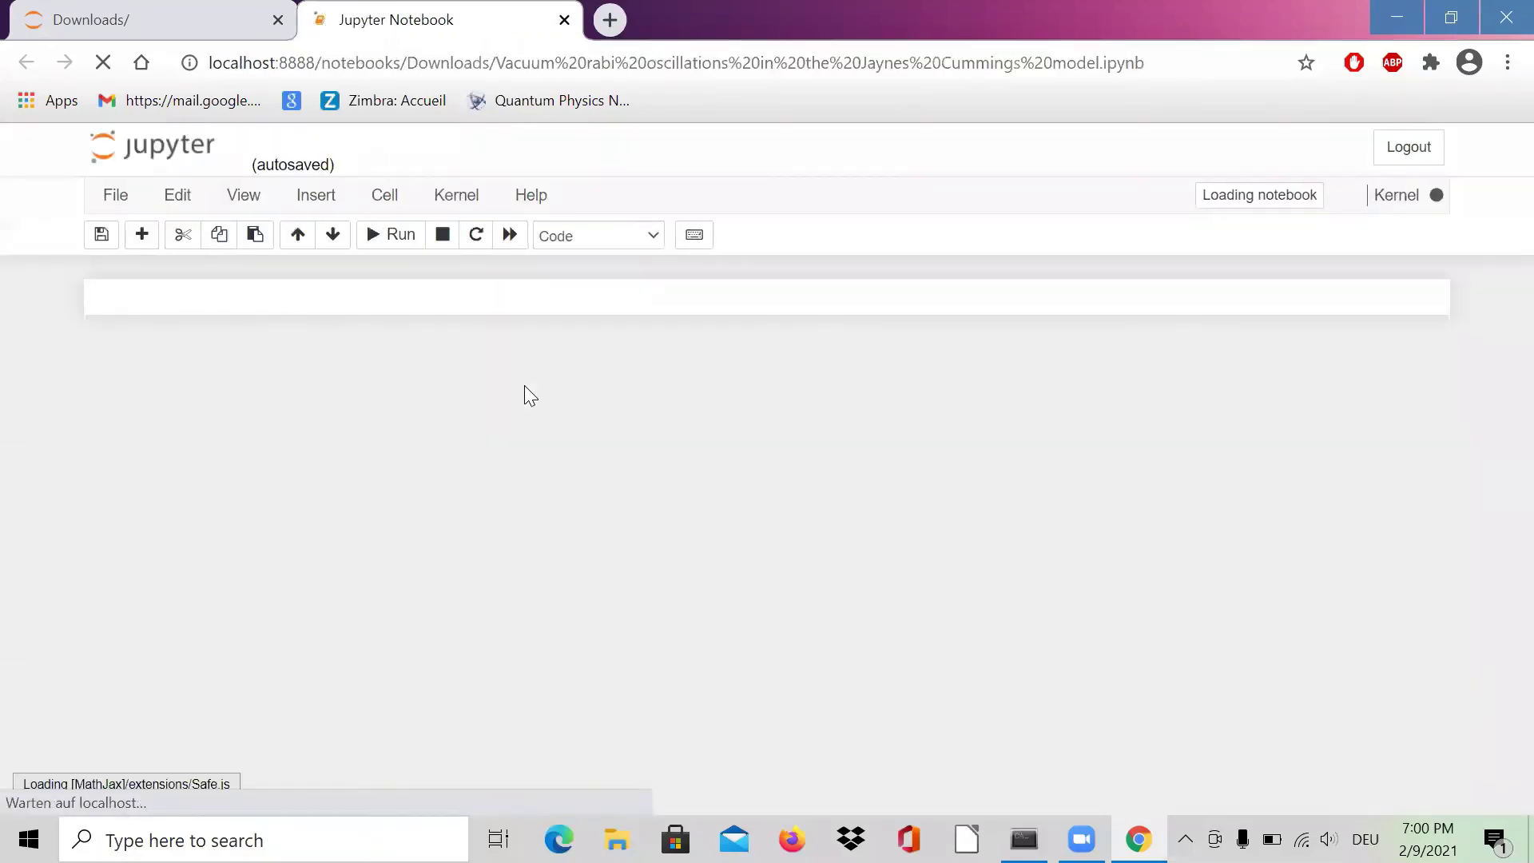
Run the notebook's first code cell, which imports matplotlib, numpy, qutip and sqrt and sets the font size.
scroll(523, 391, down, 10)
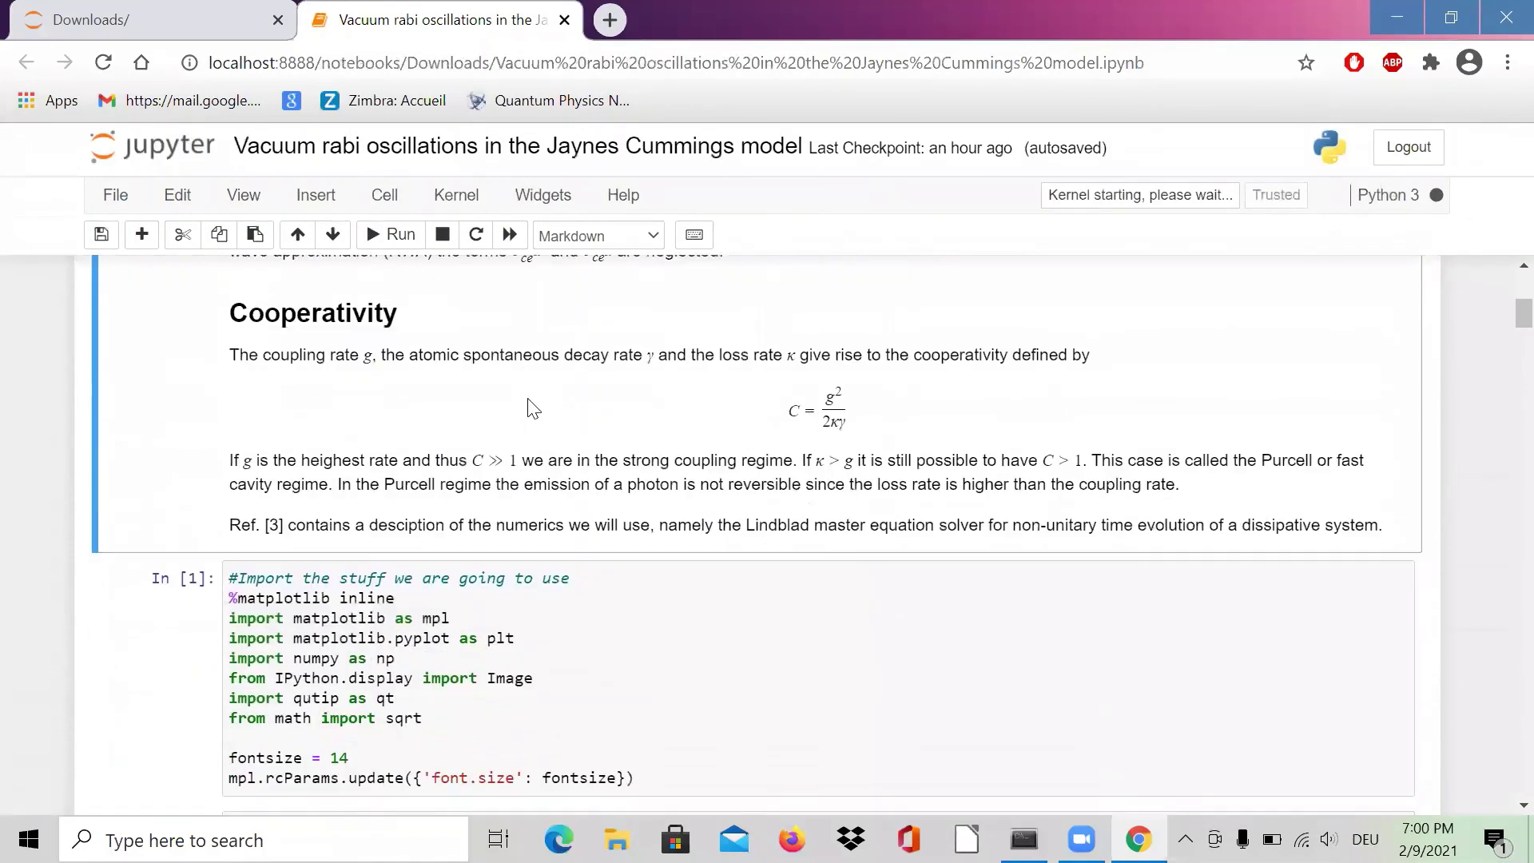
scroll(503, 357, up, 3)
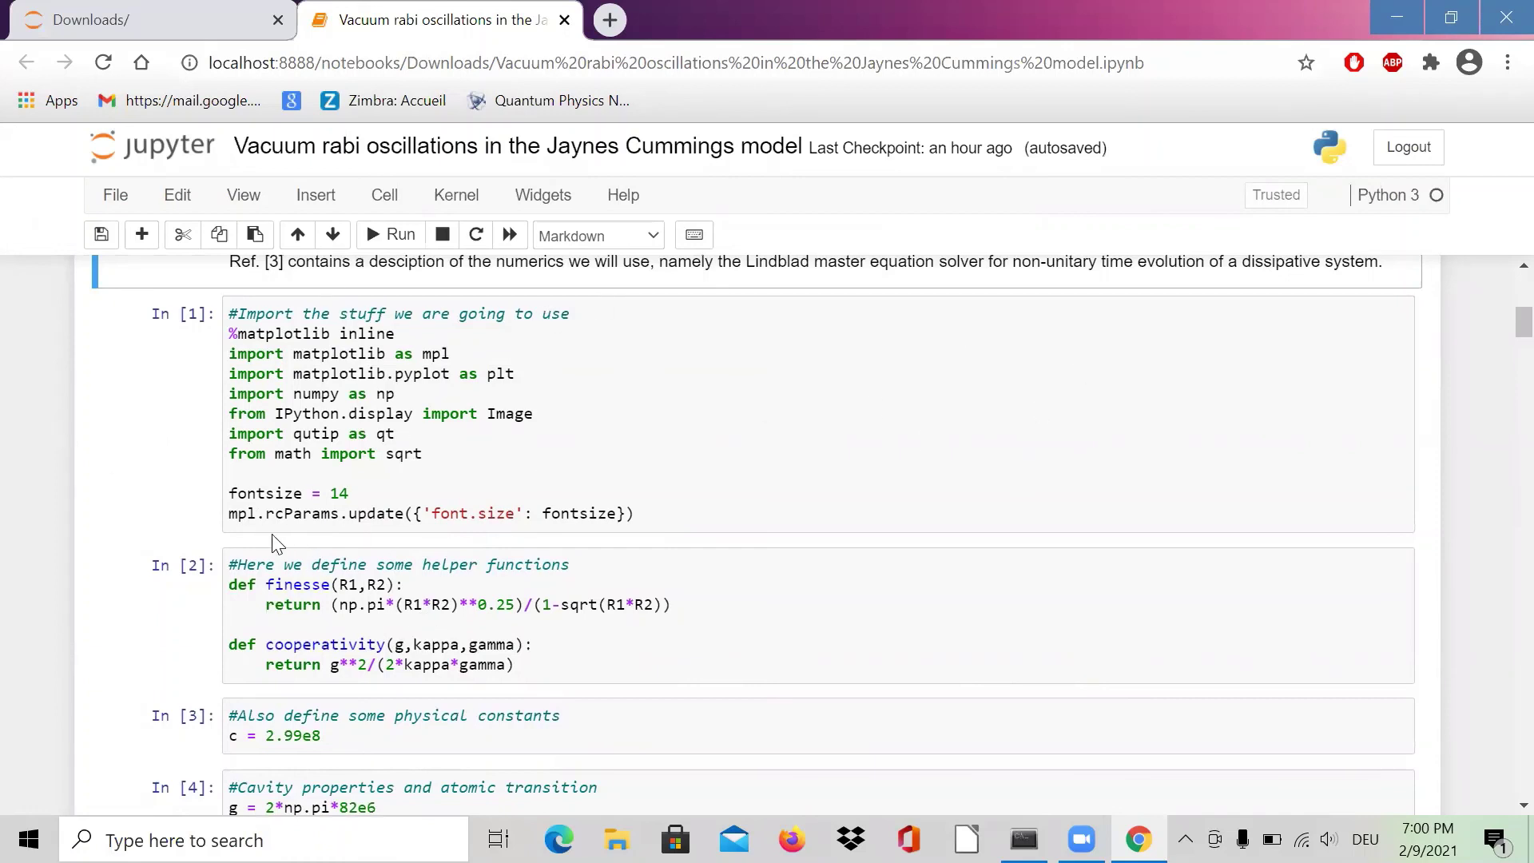
click(799, 463)
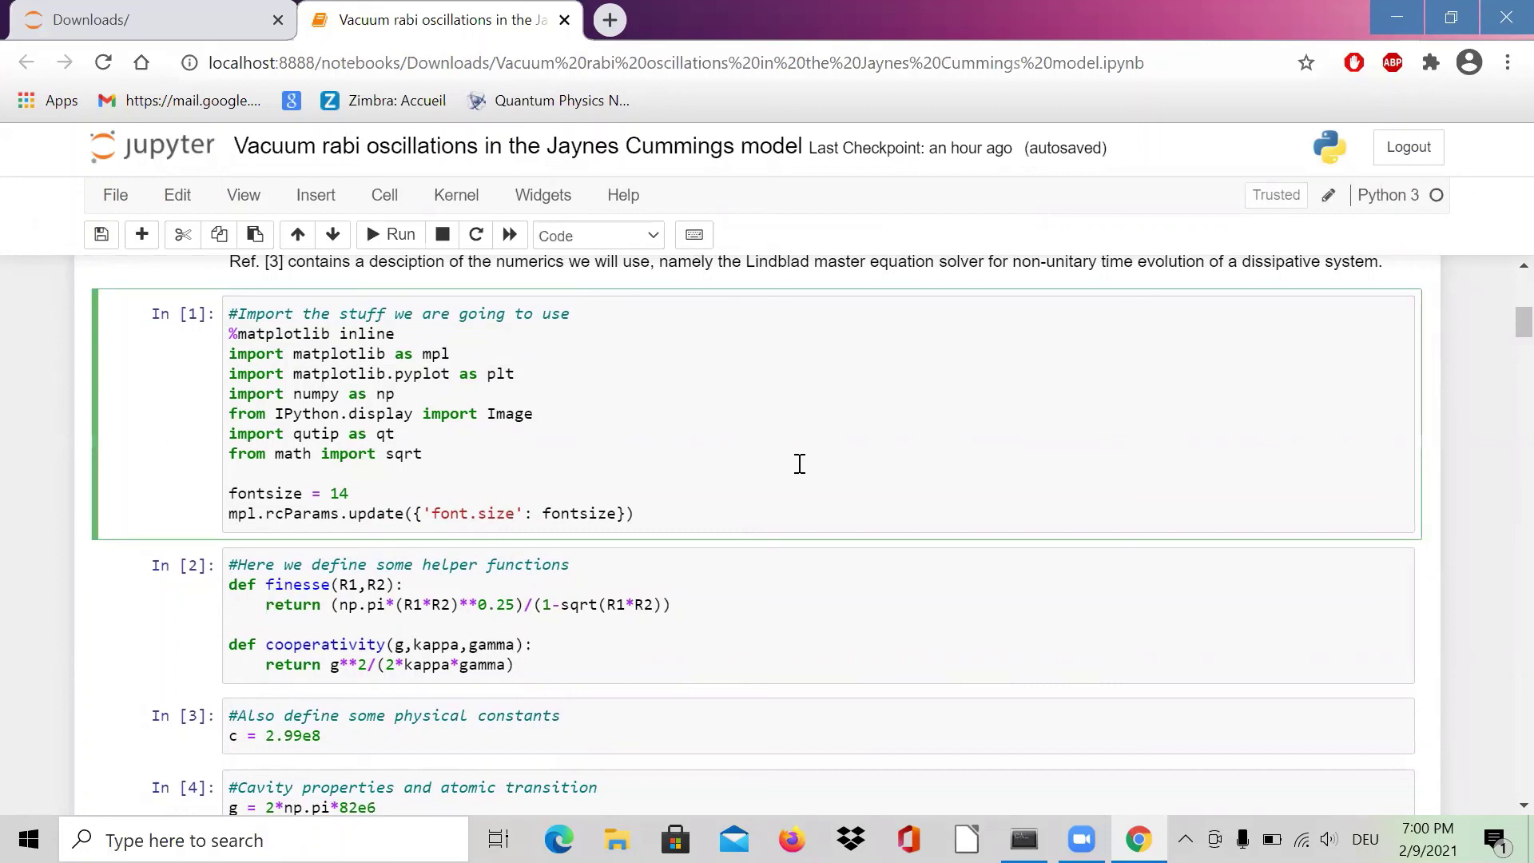
key(shift+Return)
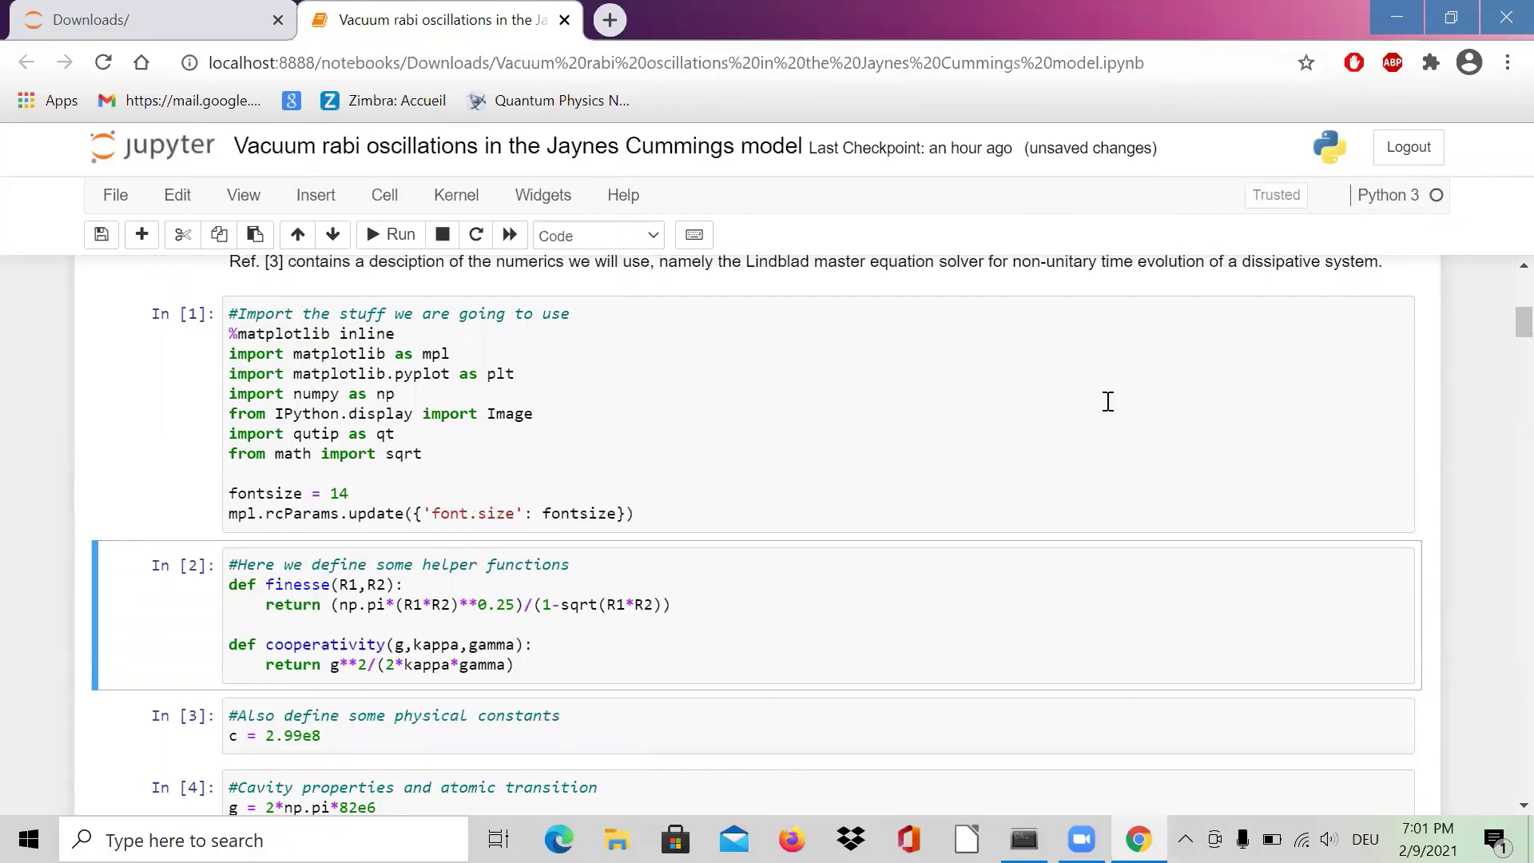
Run the notebook cells defining the helper functions, physical constants, cavity and atomic transition properties, and the Jaynes-Cummings operators with dissipation effects.
scroll(1095, 424, down, 2)
click(1043, 447)
key(shift+Return)
key(shift+Return)
key(shift+Return)
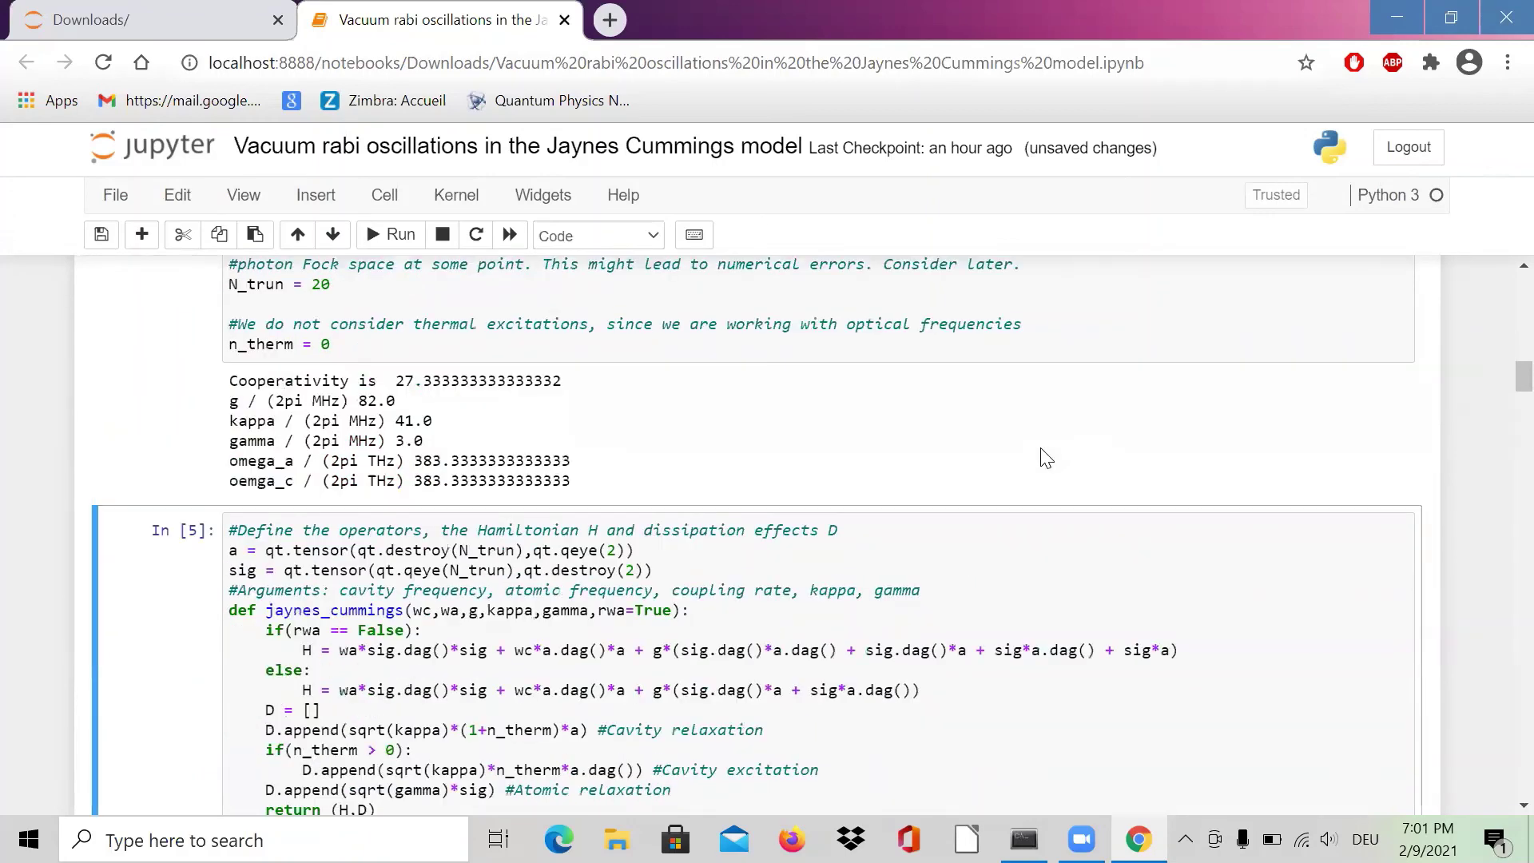
key(shift+Return)
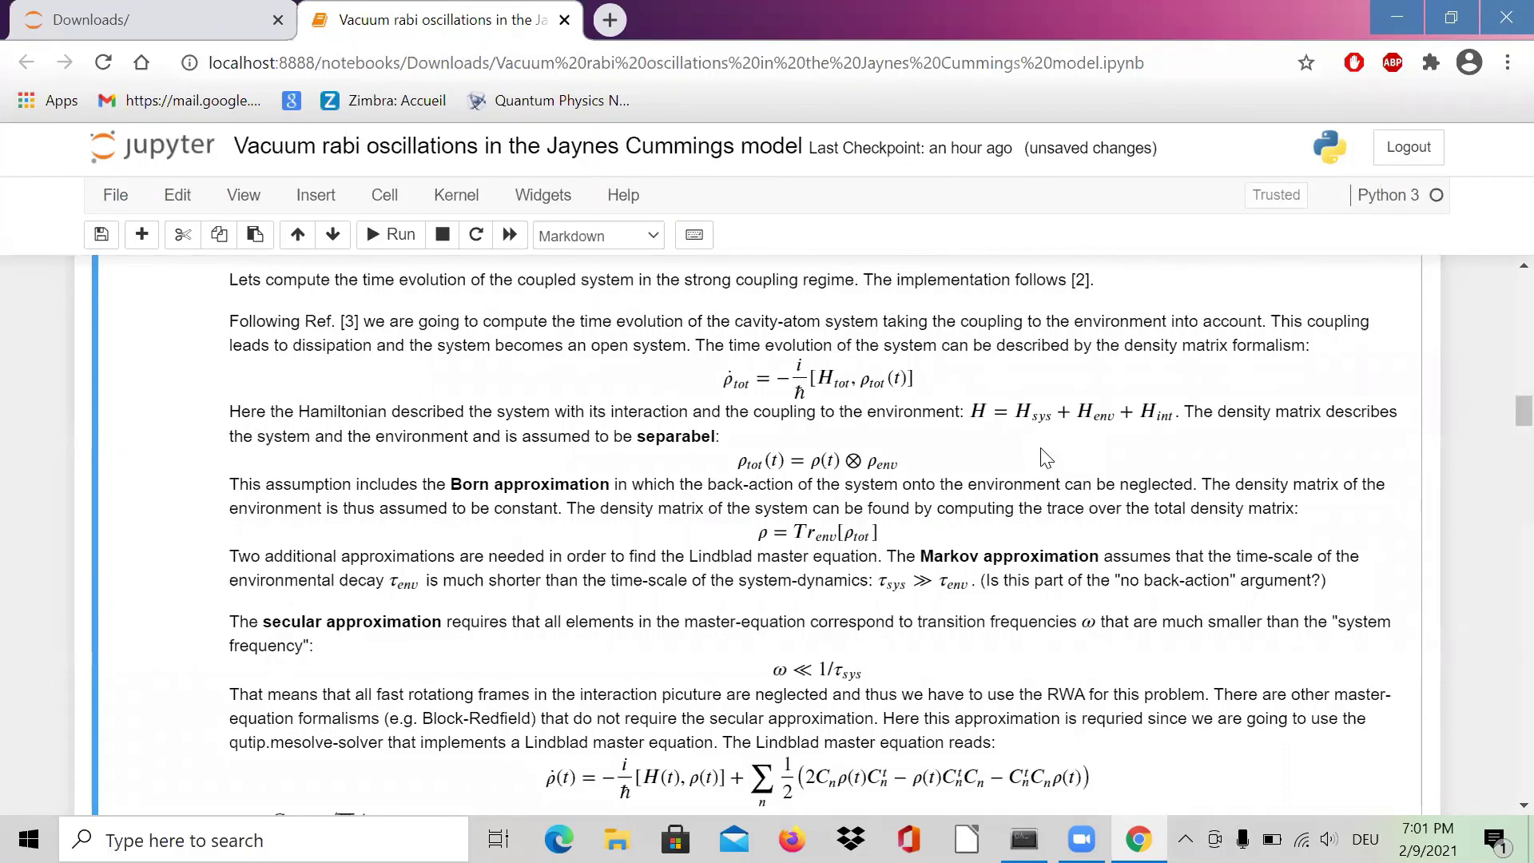
Run the cells that compute the time evolution for the four starting states and plot the vacuum Rabi oscillations.
key(shift+Return)
drag(1111, 500, 1183, 513)
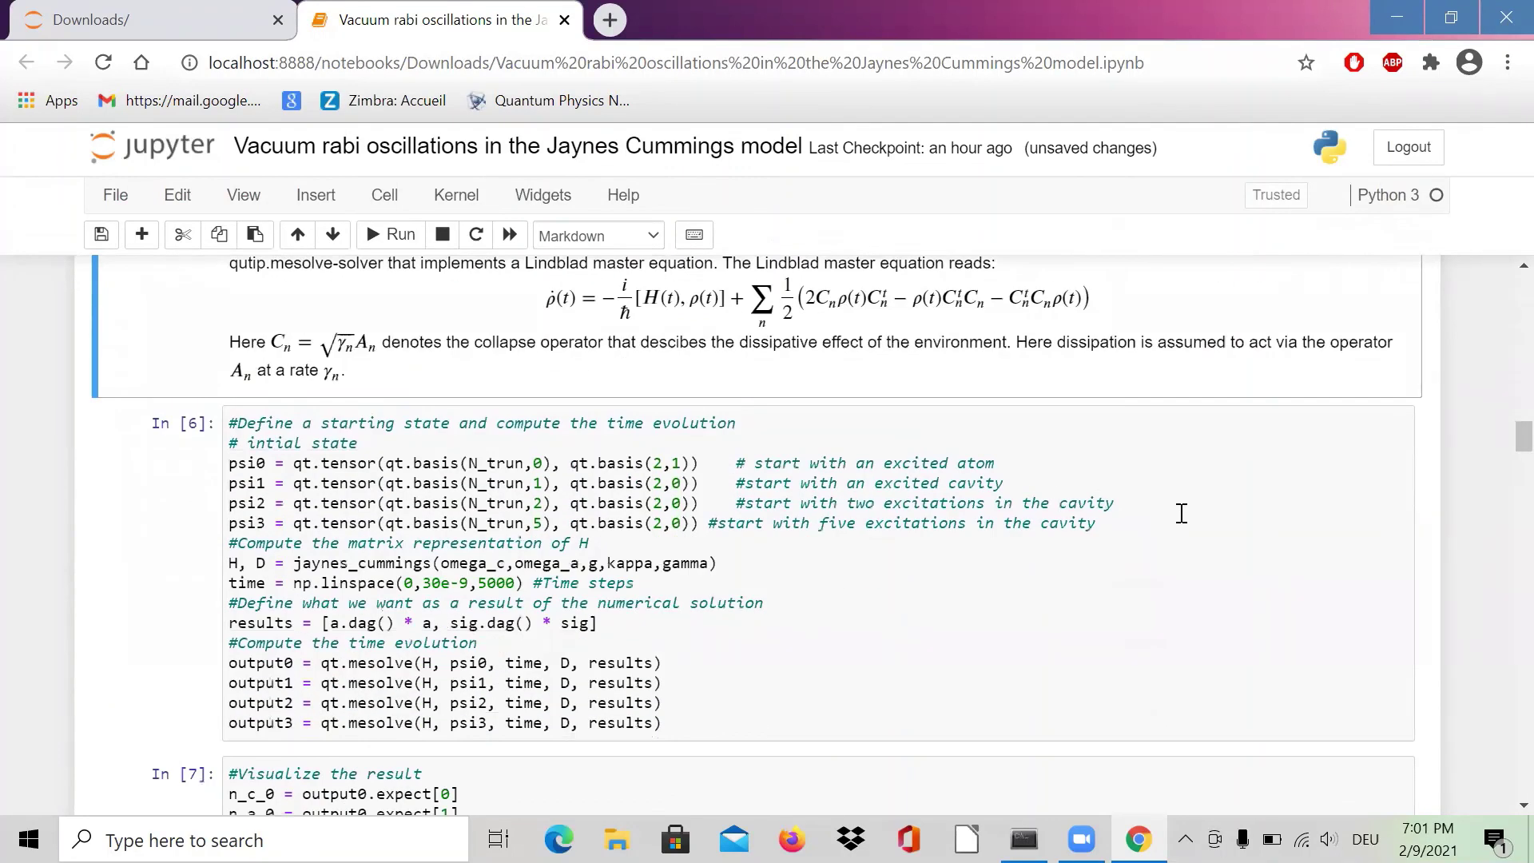
key(shift+Return)
key(shift+Return)
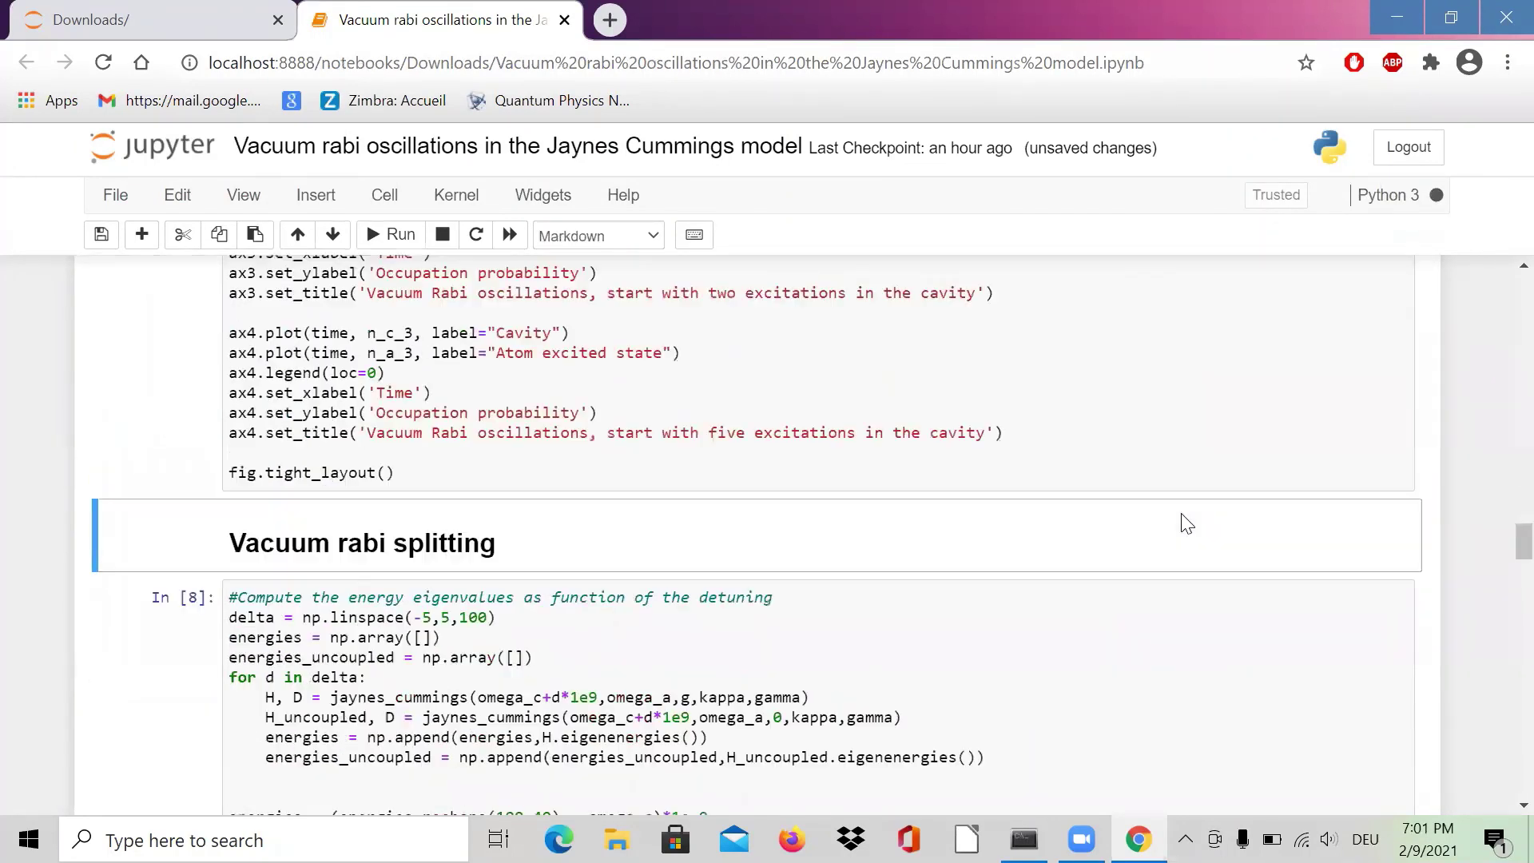
Run the "Vacuum rabi splitting" cell that computes the energy eigenvalues as a function of detuning, and view its energy plot.
key(shift+Return)
key(shift+Return)
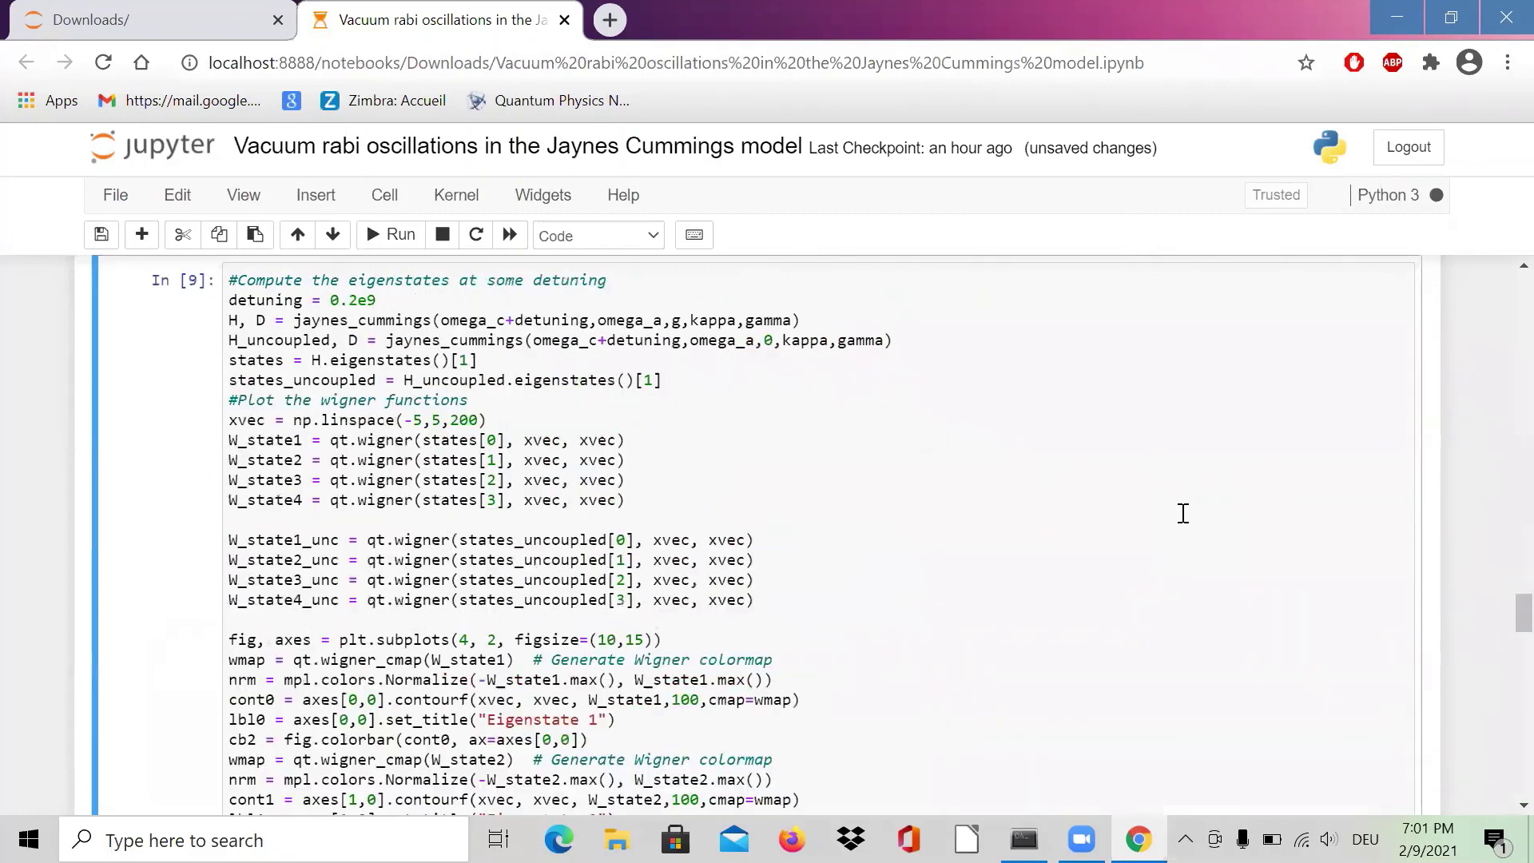
scroll(1179, 510, down, 15)
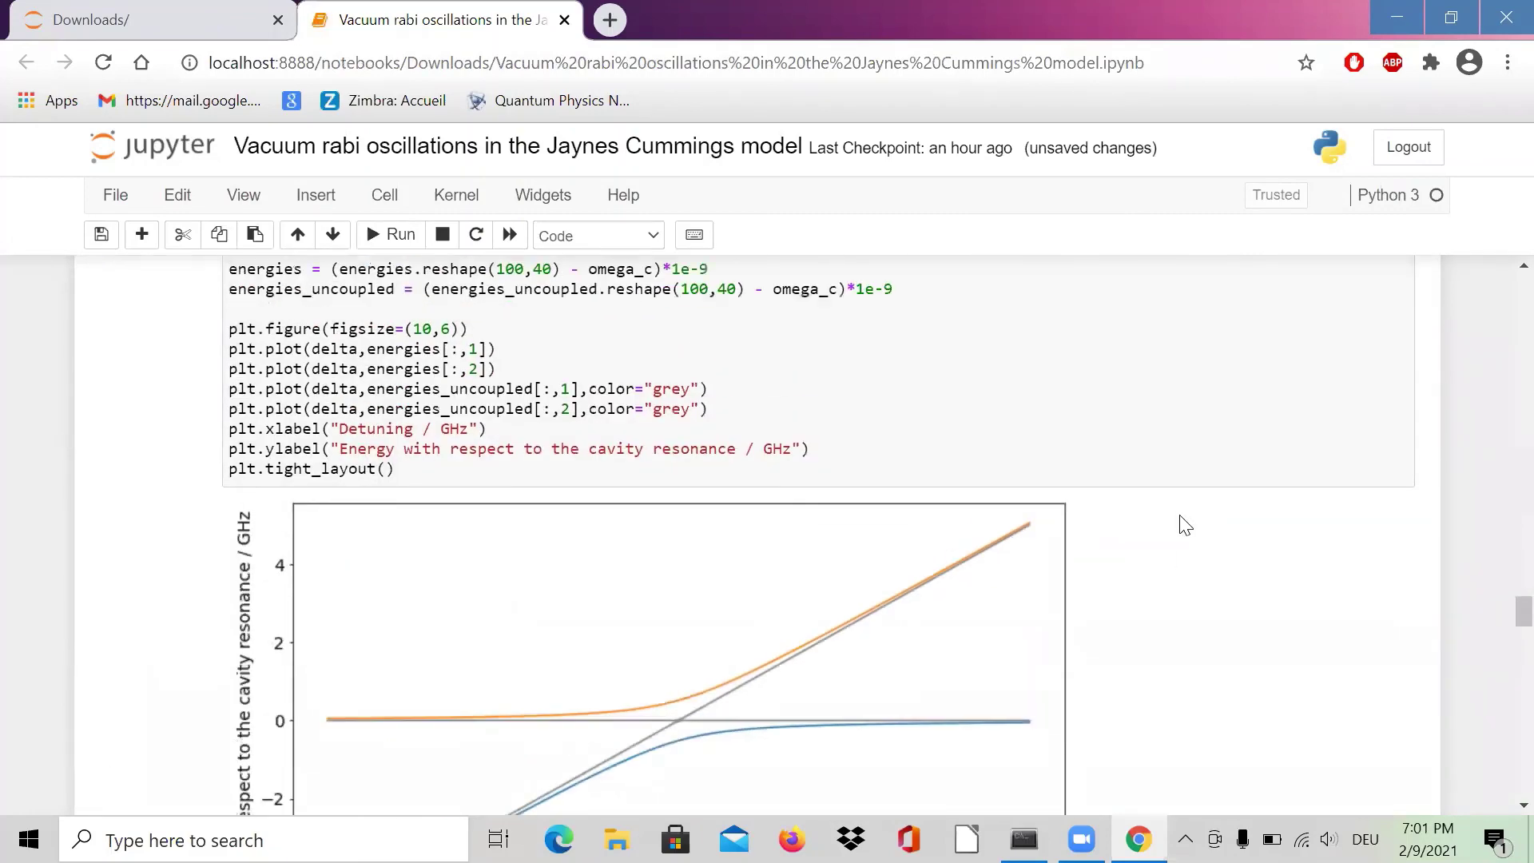
scroll(929, 577, down, 1)
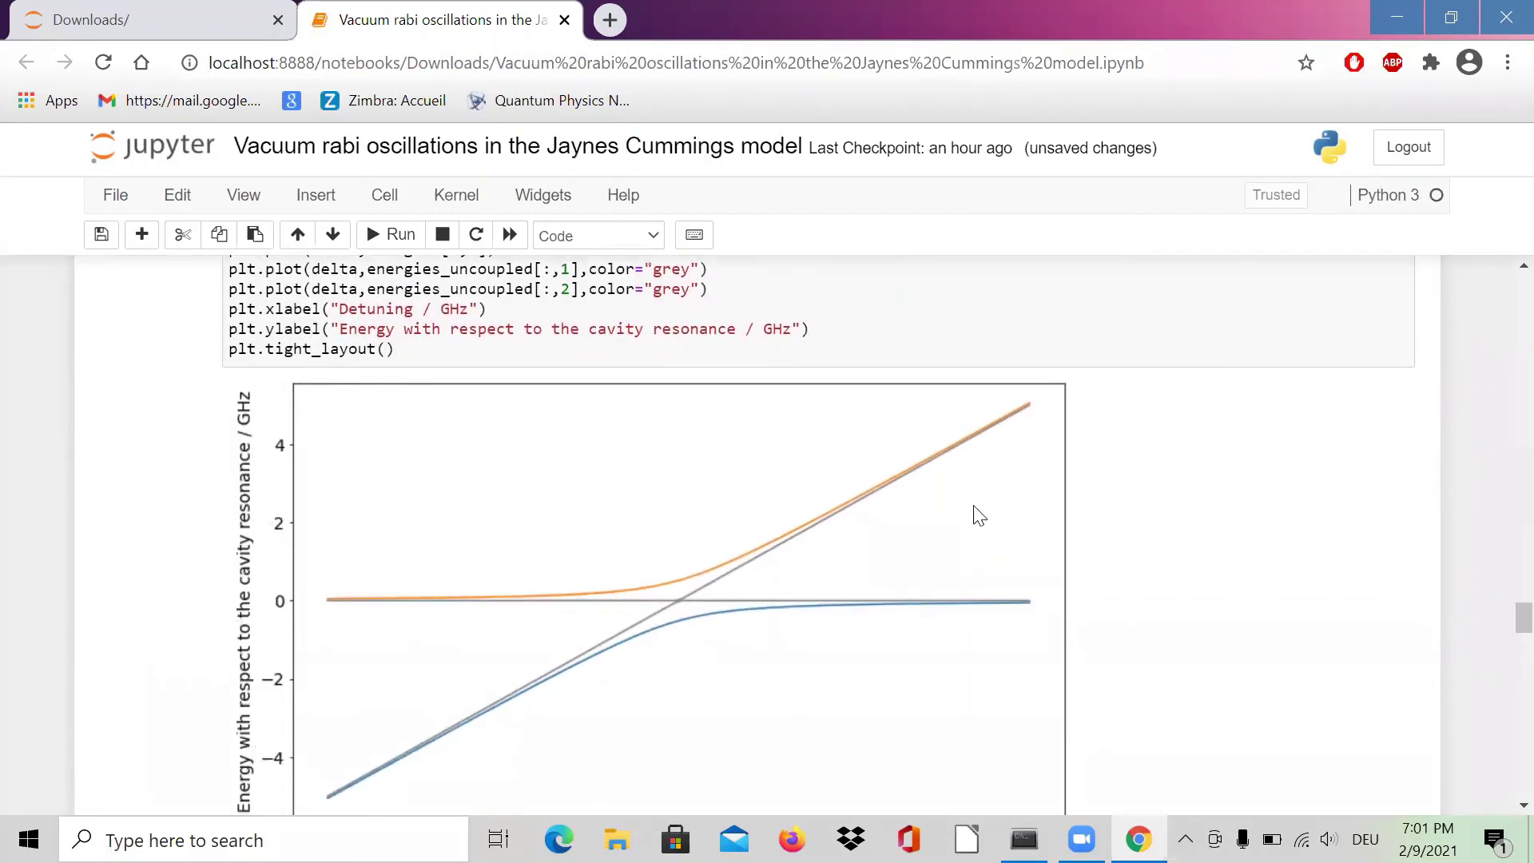